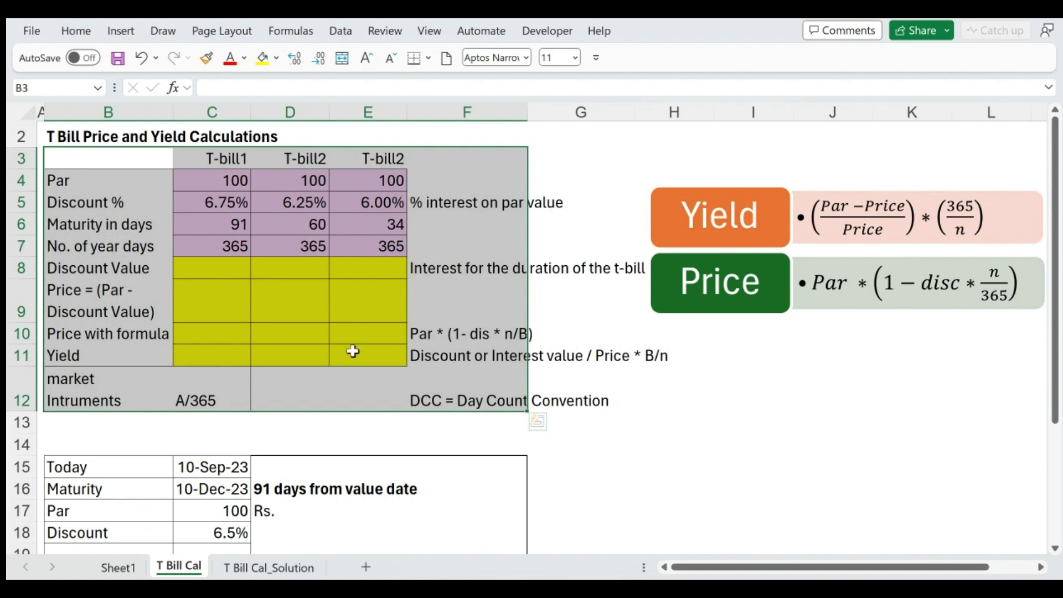
# - Review the Excel function section in B15:F26, including the TBILLPRICE, TBILLYIELD, DISC, PRICEDISC and YIELDDISC labels
pyautogui.scroll(-4, 352, 349)
pyautogui.scroll(2, 353, 346)
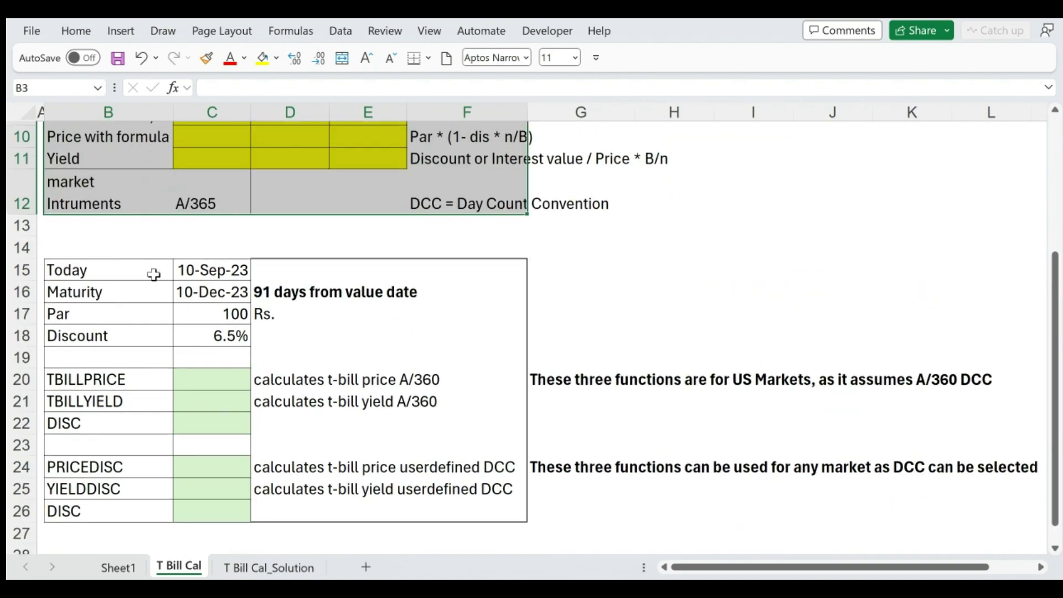
pyautogui.moveTo(154, 275); pyautogui.dragTo(435, 511)
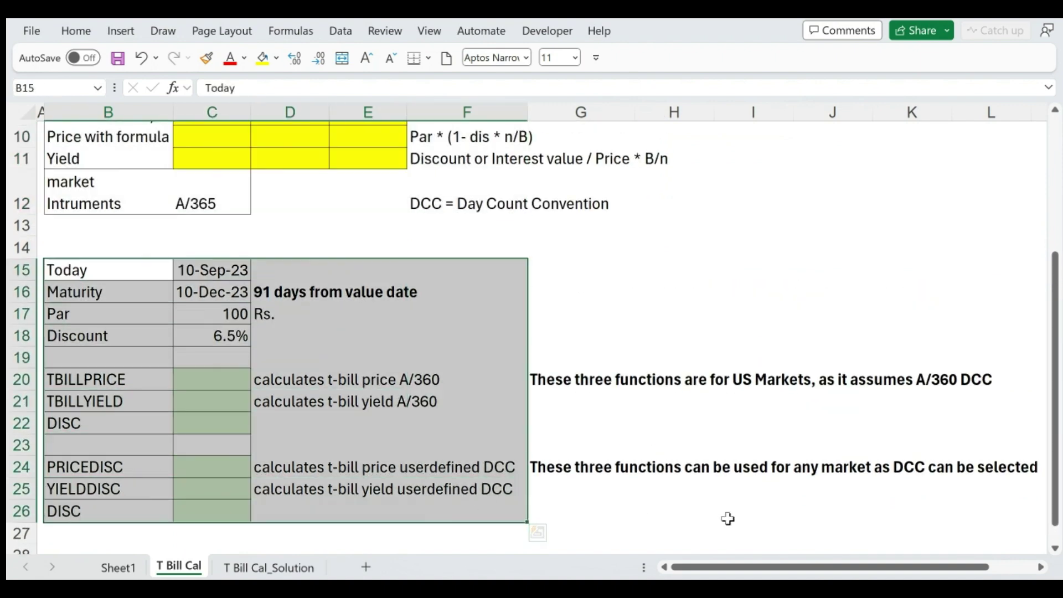
pyautogui.moveTo(147, 374); pyautogui.dragTo(166, 516)
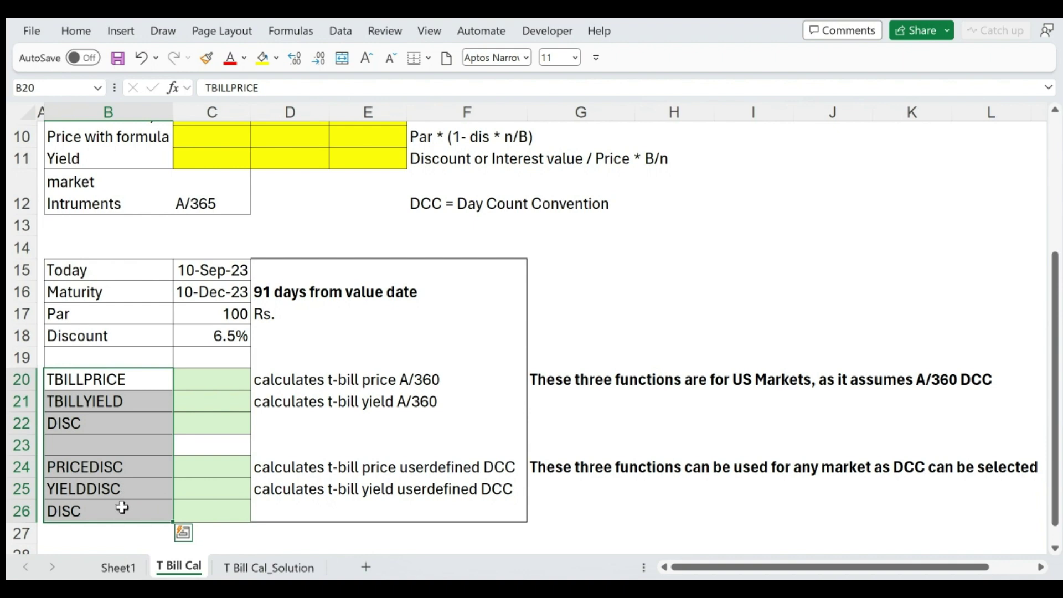
pyautogui.scroll(3, 263, 393)
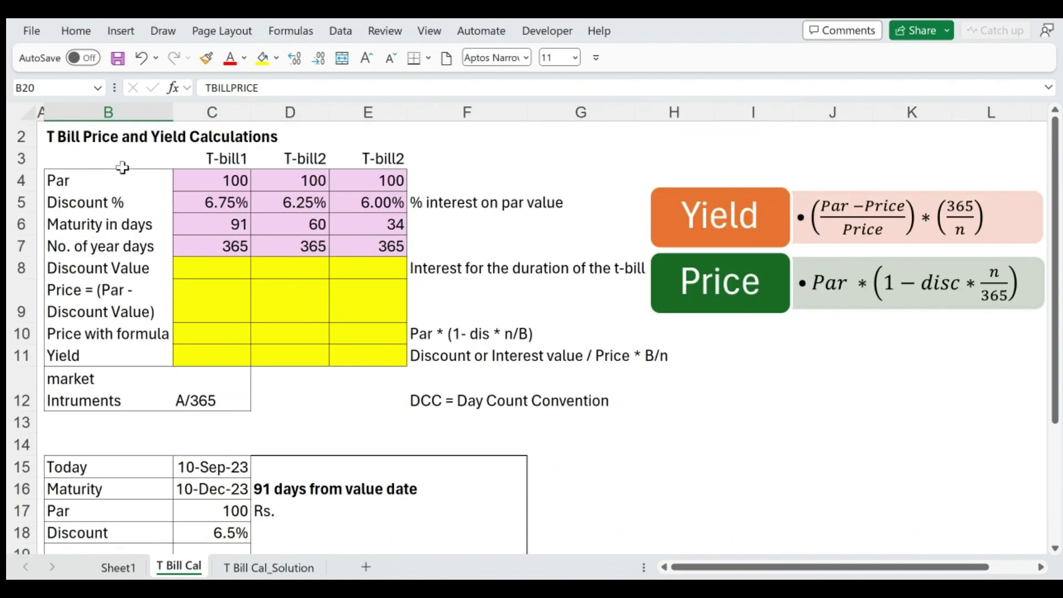
# - Examine the T-bill table in rows 3 to 12, comparing the maturities and discount rates of the three bills
pyautogui.moveTo(103, 159); pyautogui.dragTo(486, 415)
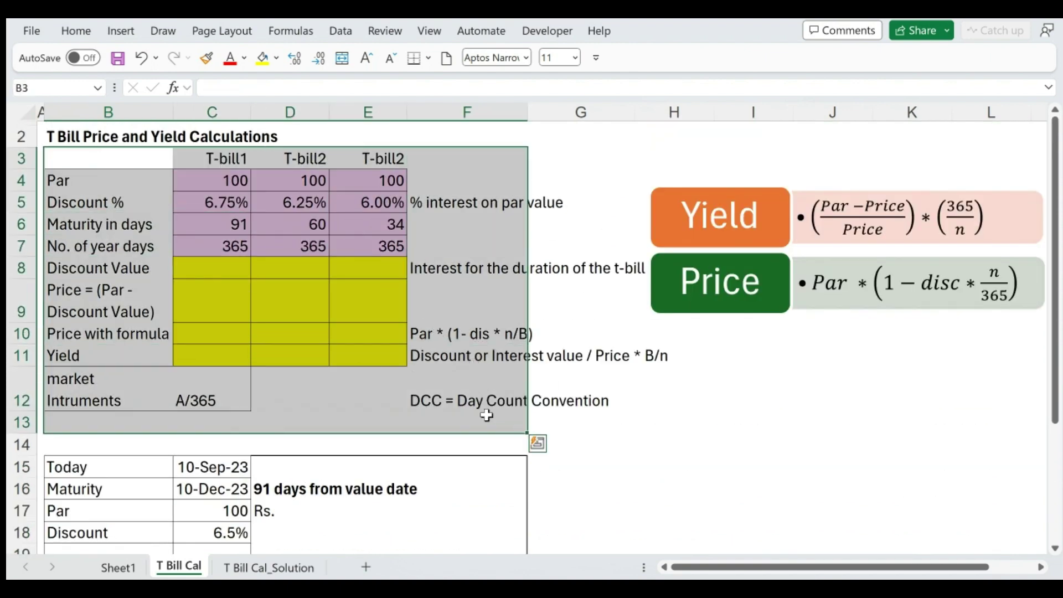
pyautogui.click(231, 158)
pyautogui.moveTo(232, 158); pyautogui.dragTo(344, 407)
pyautogui.click(229, 160)
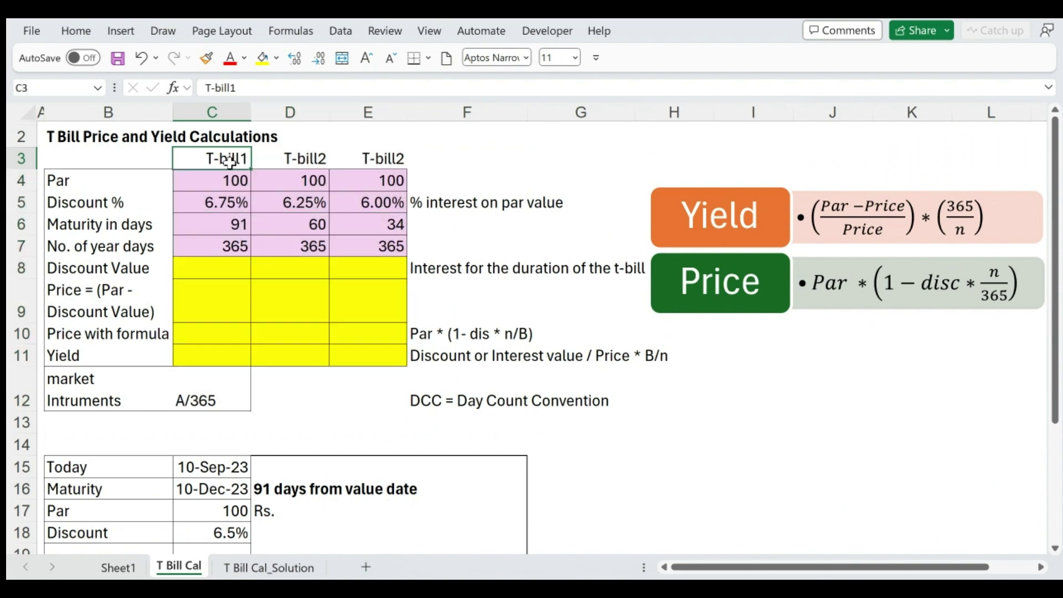
pyautogui.click(235, 232)
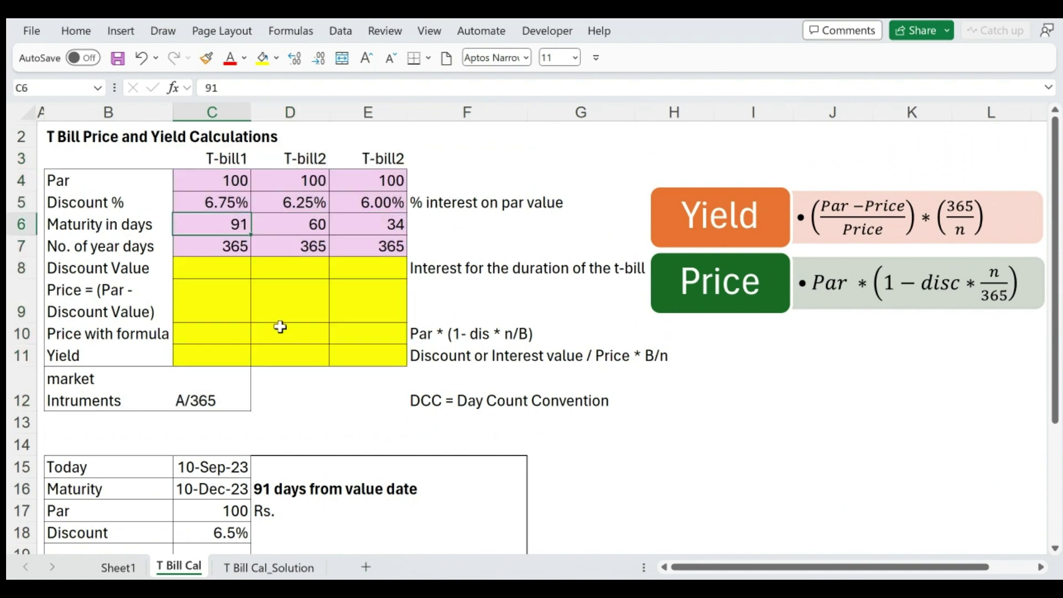
pyautogui.click(283, 221)
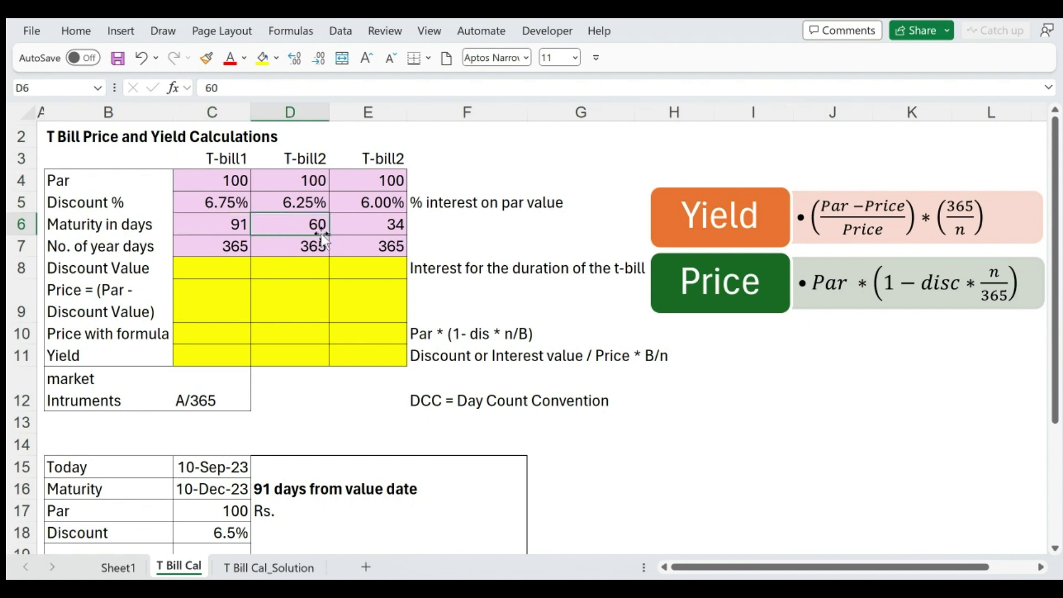
pyautogui.click(358, 222)
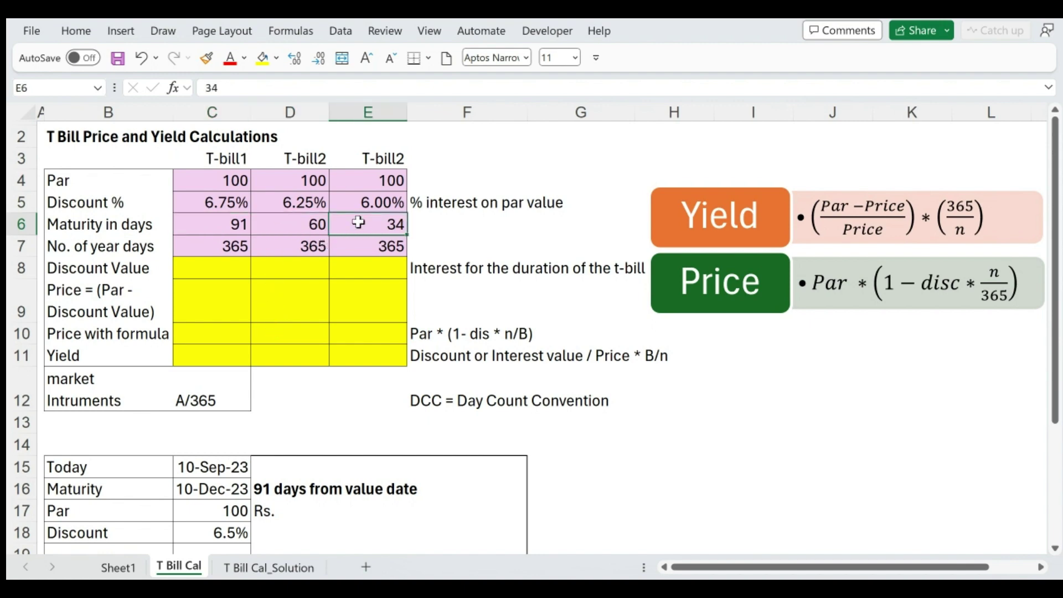
pyautogui.click(203, 206)
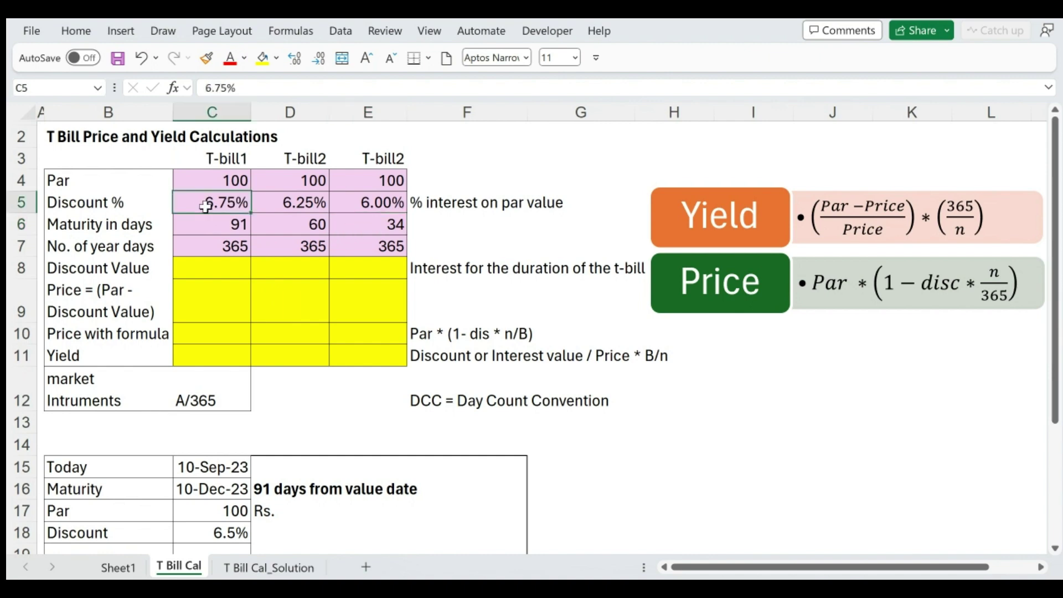
pyautogui.click(307, 205)
pyautogui.click(382, 203)
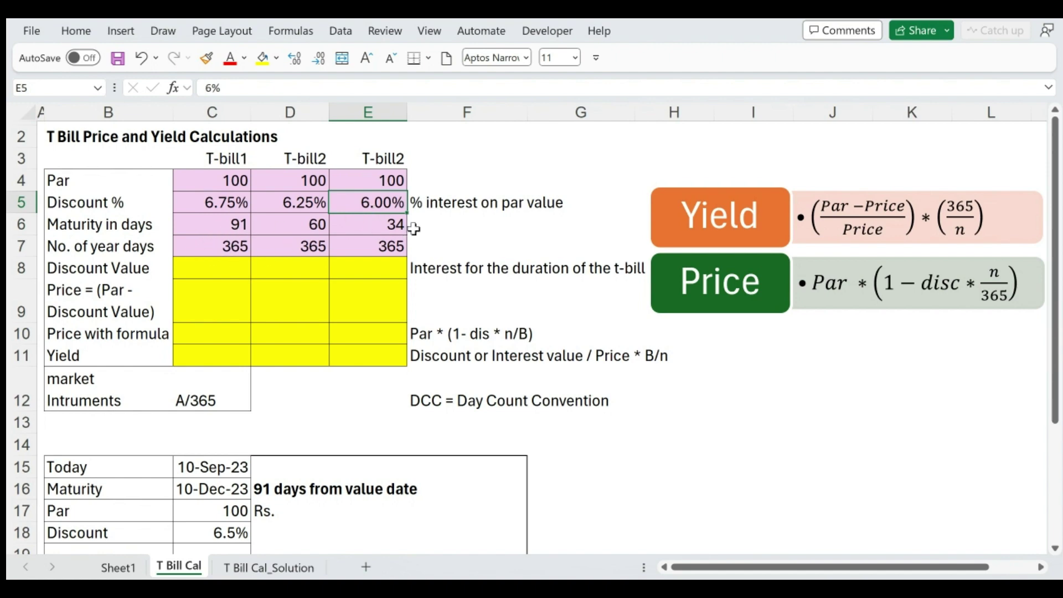
# - Enter the day count note A/365 in cell F6 beside the maturity row and make it bold
pyautogui.click(445, 230)
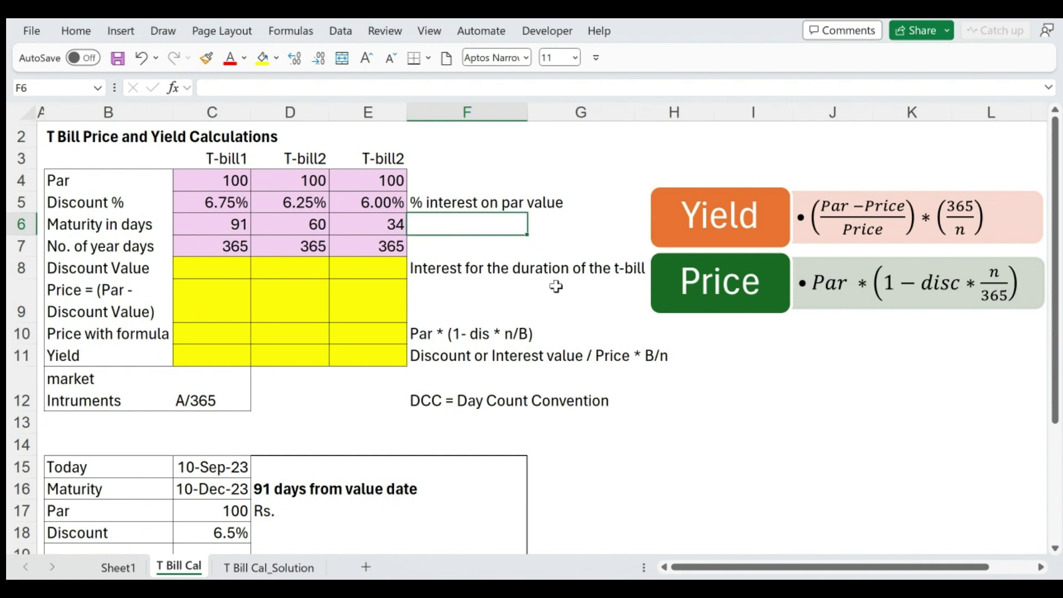
pyautogui.write('A/36')
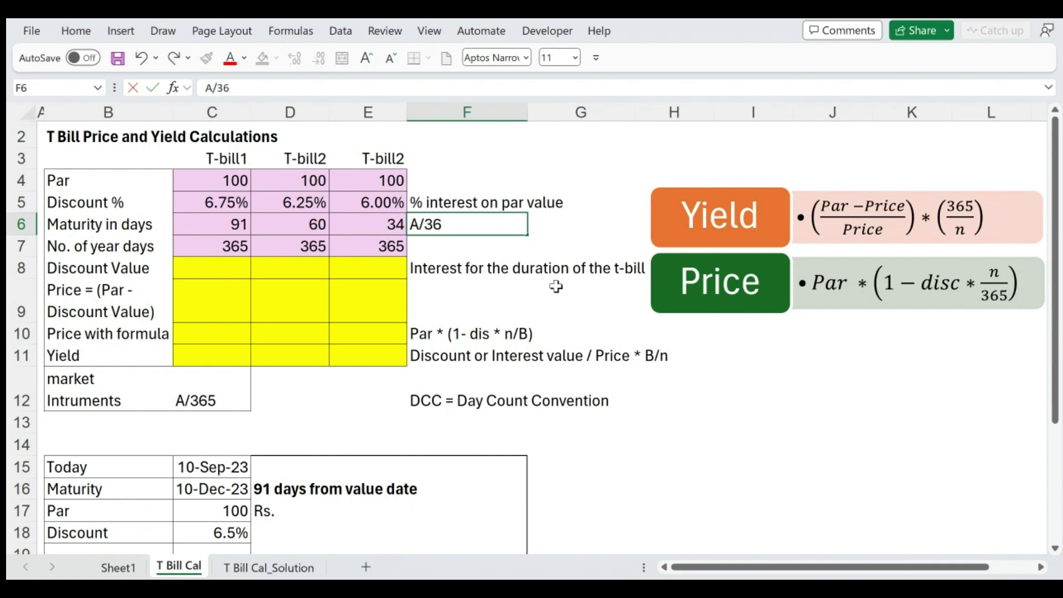
pyautogui.write('5')
pyautogui.press('Return')
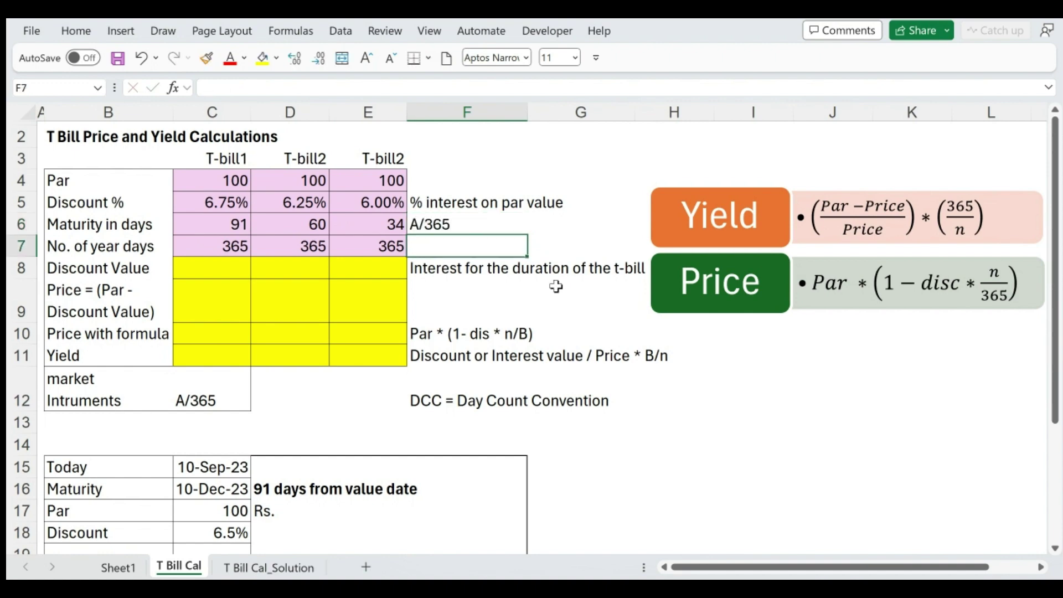
pyautogui.press('Up')
pyautogui.hotkey('ctrl', 'b')
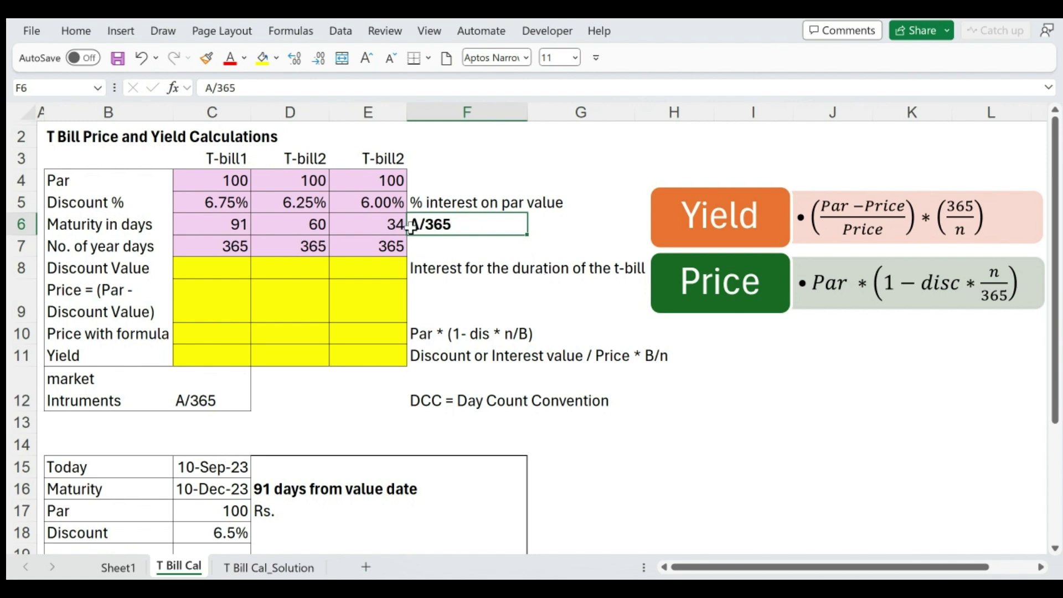
# - Add the alternative day count note A/360 in cell G6 and make it bold
pyautogui.moveTo(234, 225); pyautogui.dragTo(360, 221)
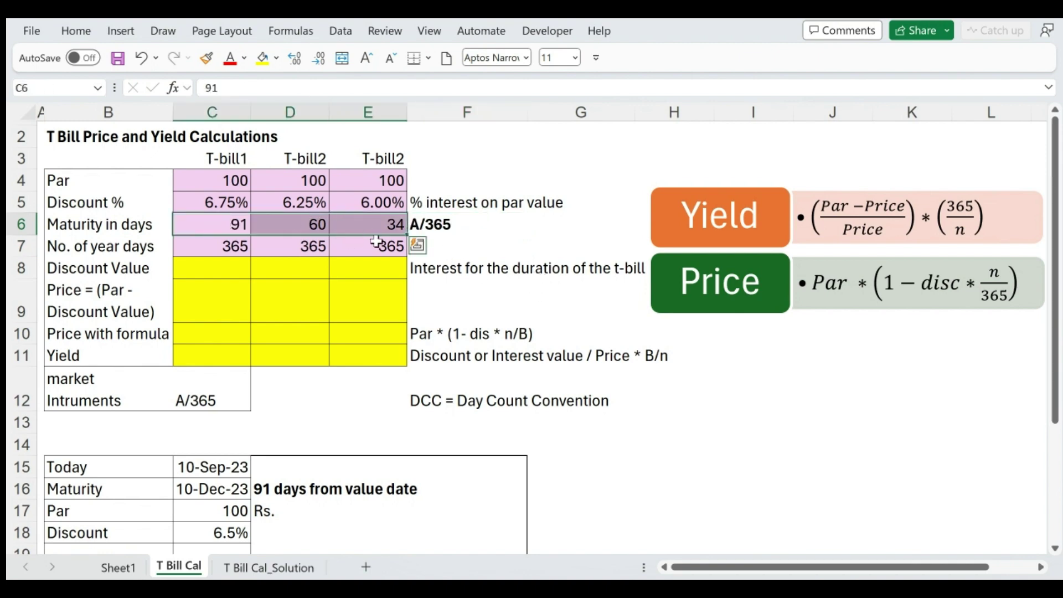
pyautogui.moveTo(232, 244); pyautogui.dragTo(366, 248)
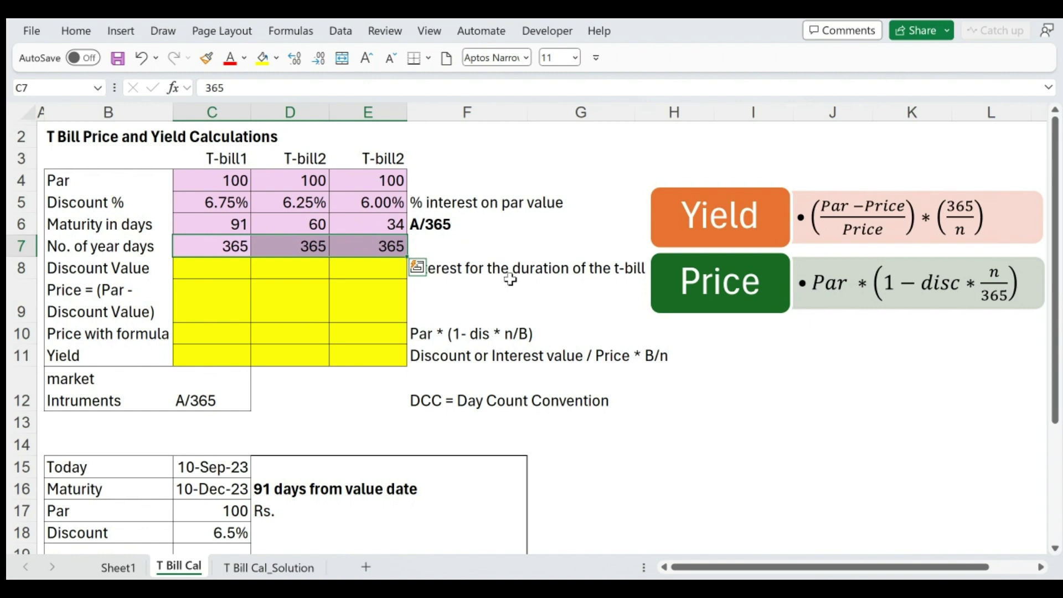
pyautogui.click(501, 222)
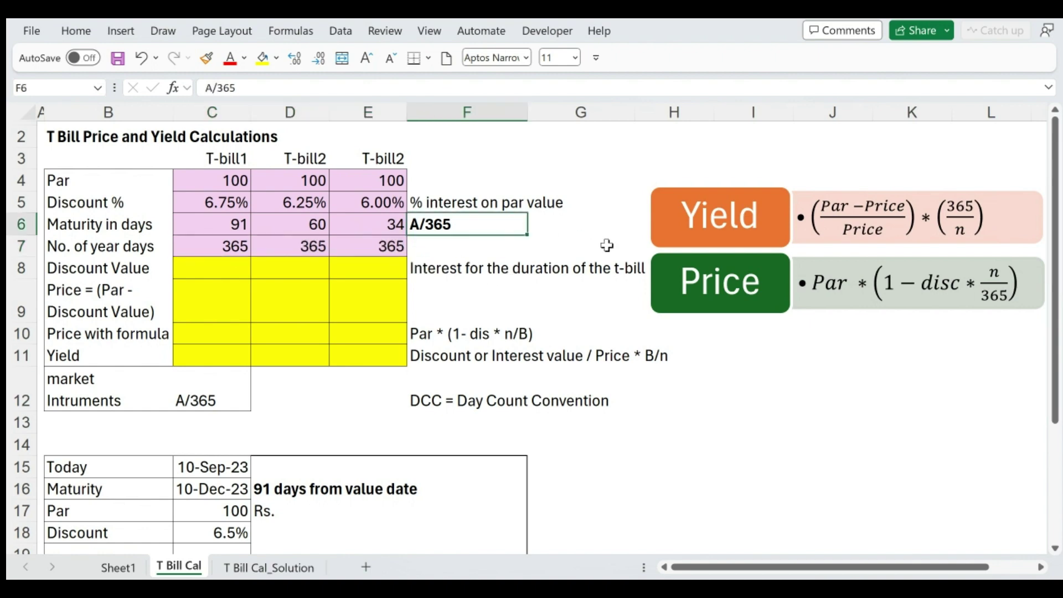
pyautogui.click(550, 222)
pyautogui.write('A/')
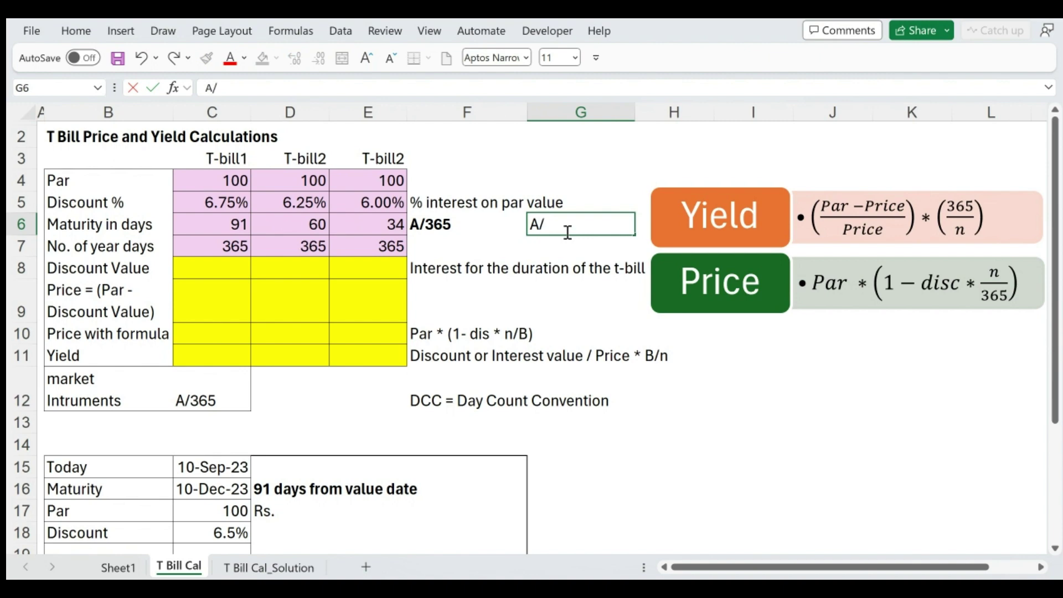
pyautogui.write('365')
pyautogui.press('BackSpace')
pyautogui.write('0')
pyautogui.press('Return')
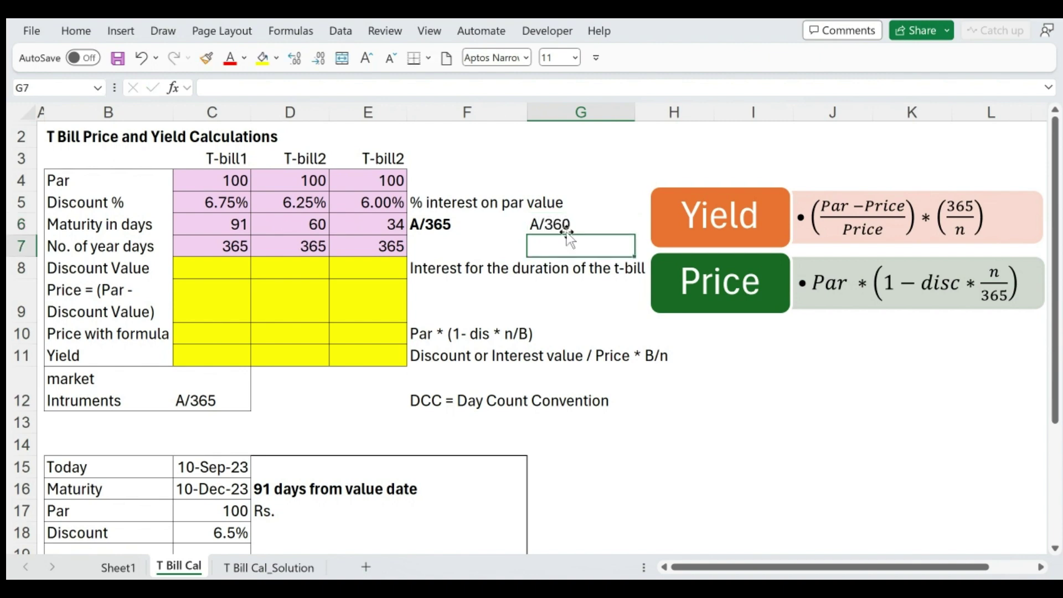
pyautogui.click(566, 230)
pyautogui.hotkey('ctrl', 'b')
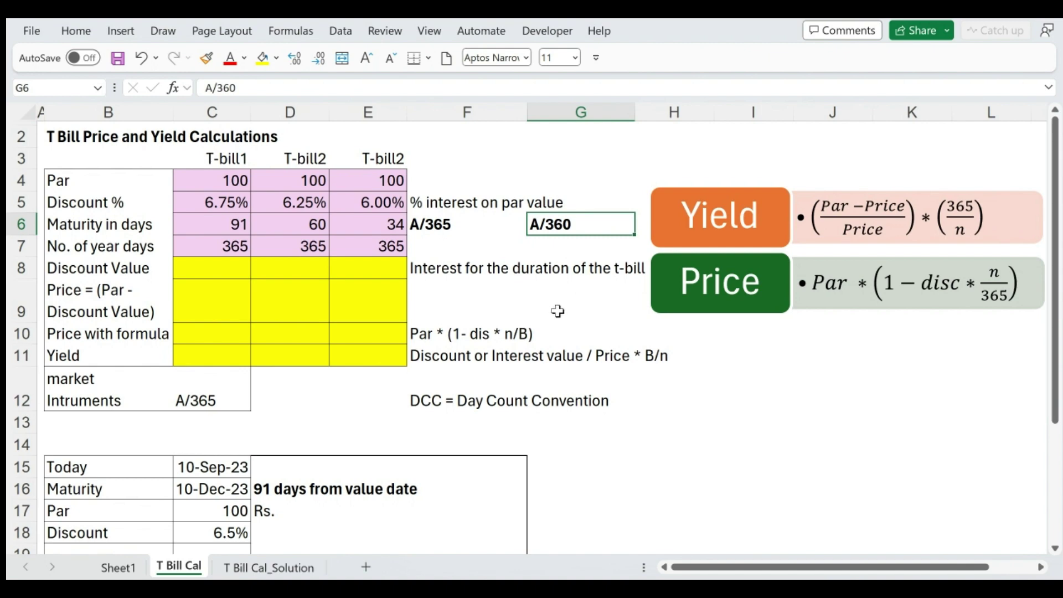
# - Calculate the discount value of T-bill1 in cell C8 with the formula =C4*C5*C6/C7
pyautogui.moveTo(236, 231); pyautogui.dragTo(394, 254)
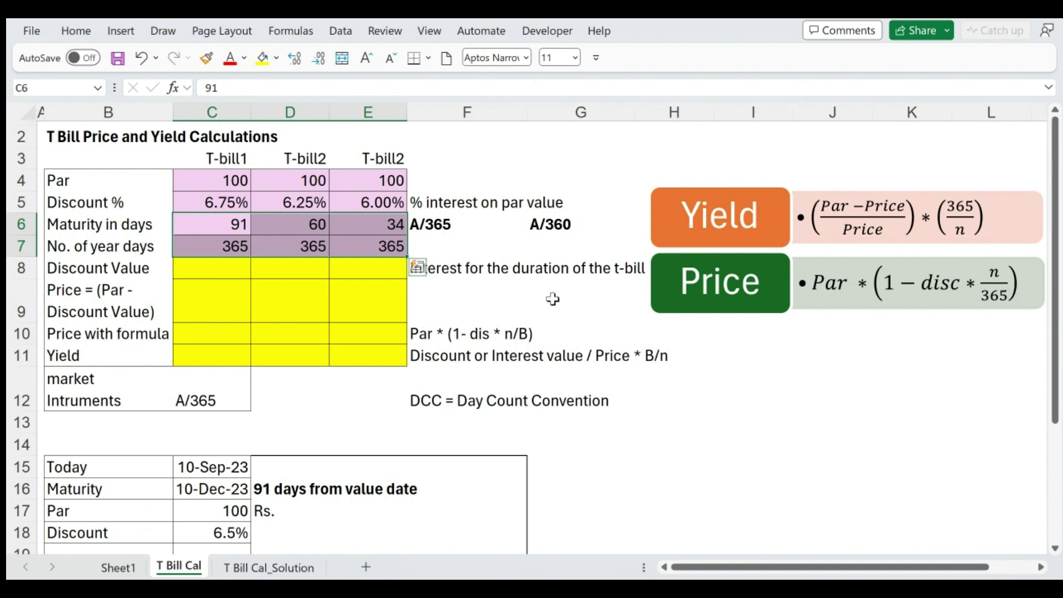
pyautogui.click(213, 270)
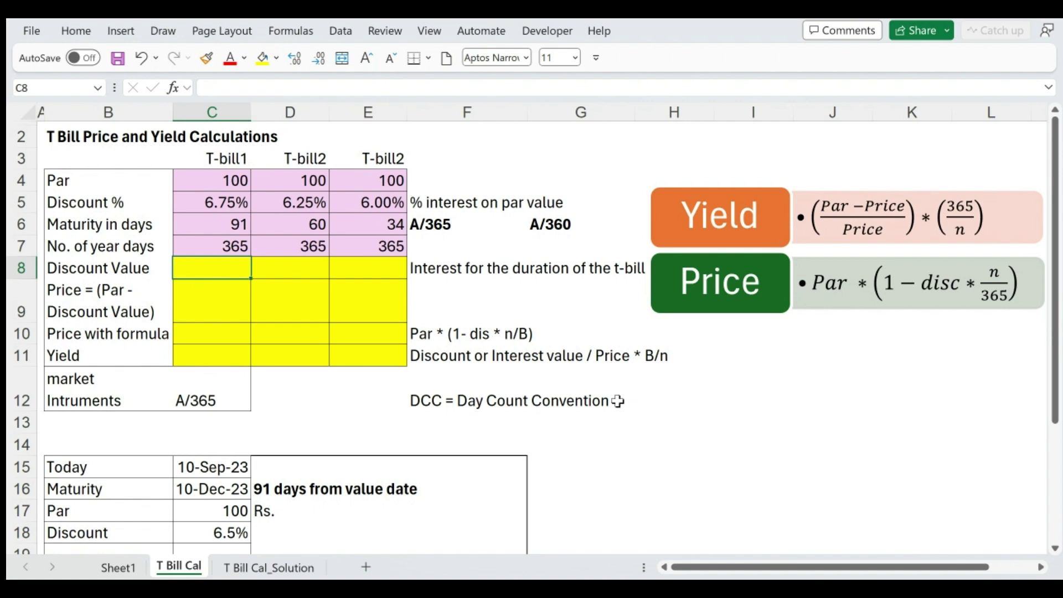
pyautogui.write('=')
pyautogui.press('Up')
pyautogui.press('Up')
pyautogui.press('Up')
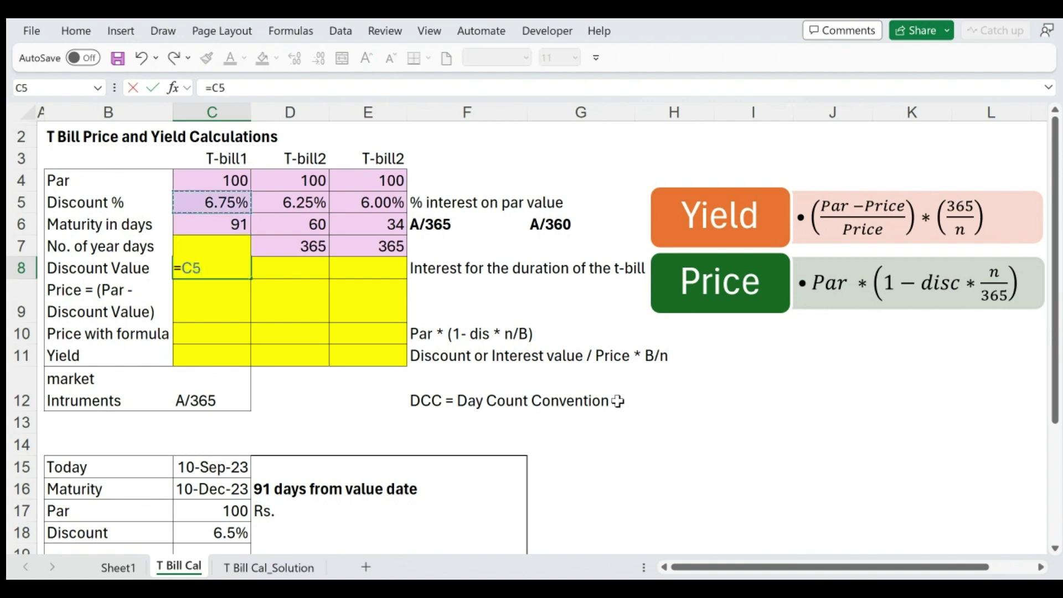
pyautogui.press('Up')
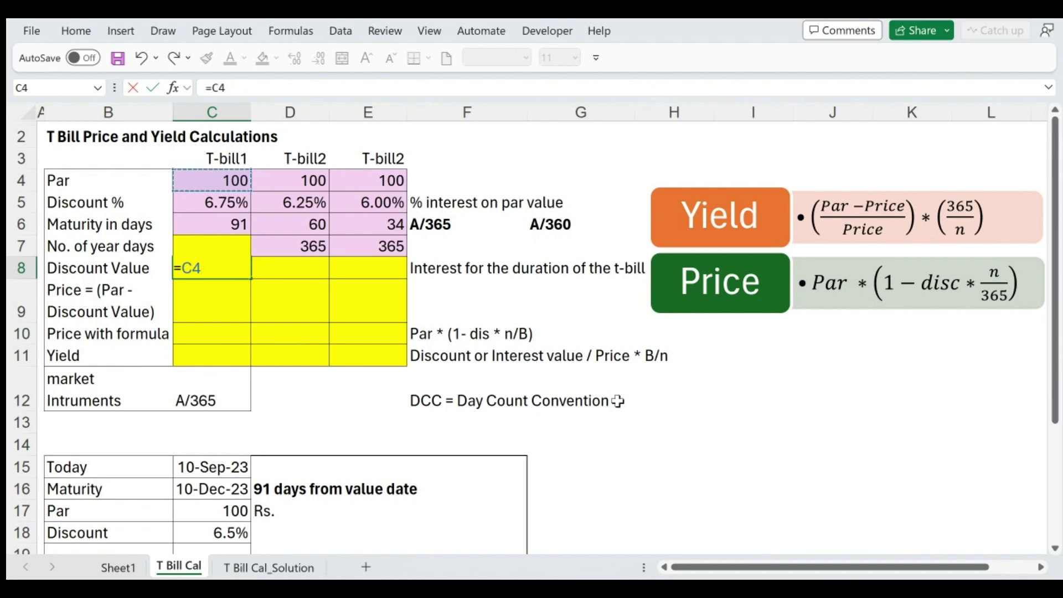
pyautogui.write('*')
pyautogui.click(223, 201)
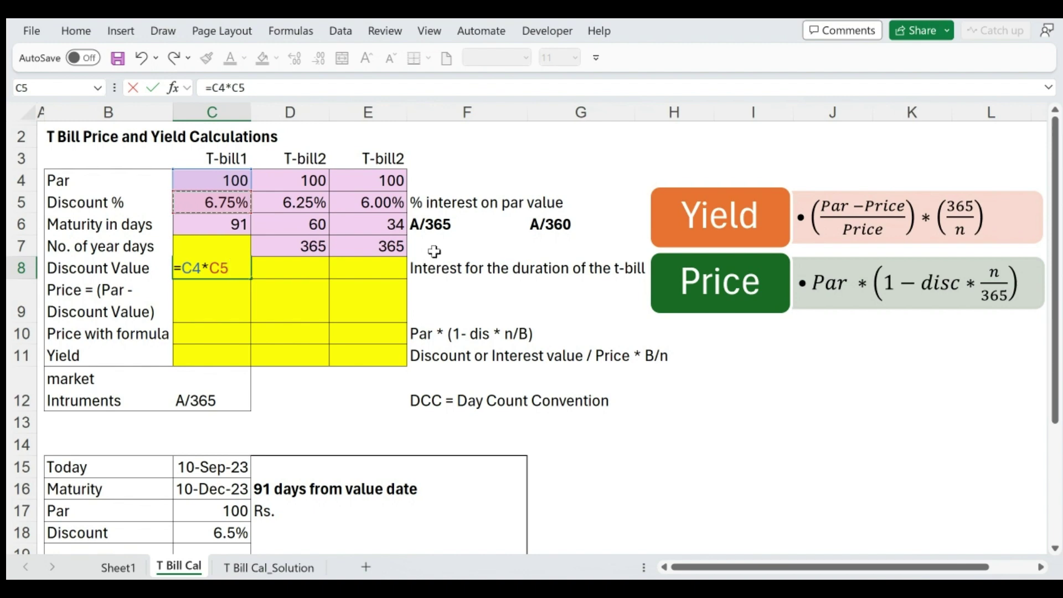
pyautogui.write('*')
pyautogui.click(227, 227)
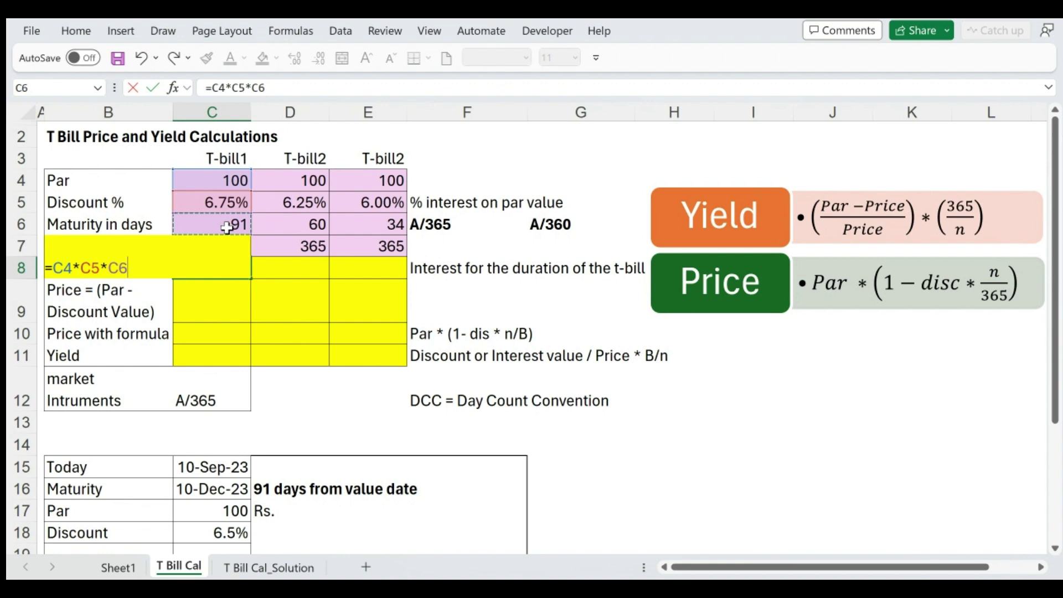
pyautogui.write('/')
pyautogui.click(270, 246)
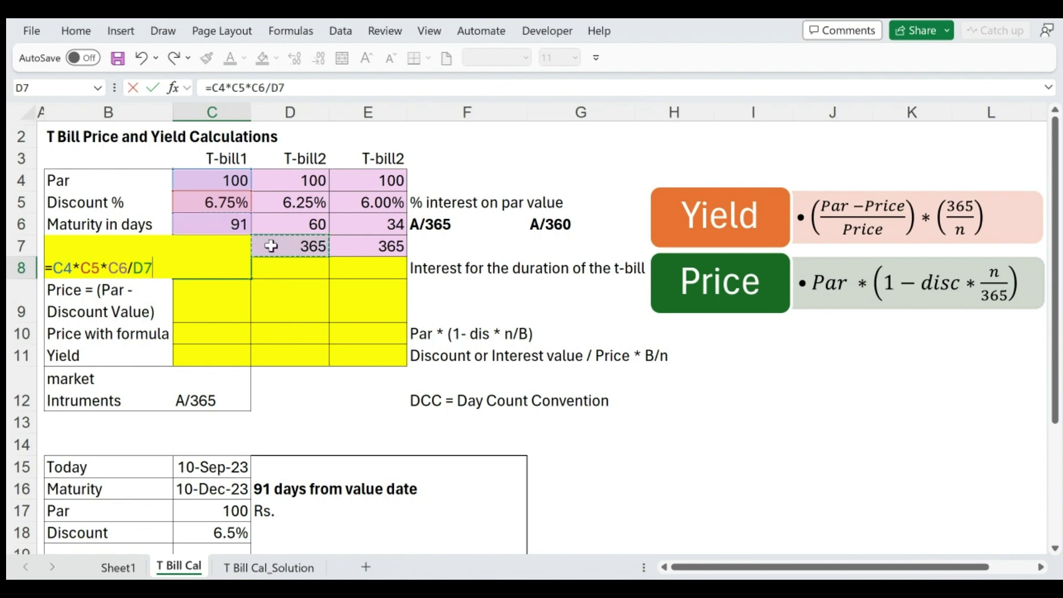
pyautogui.press('Left')
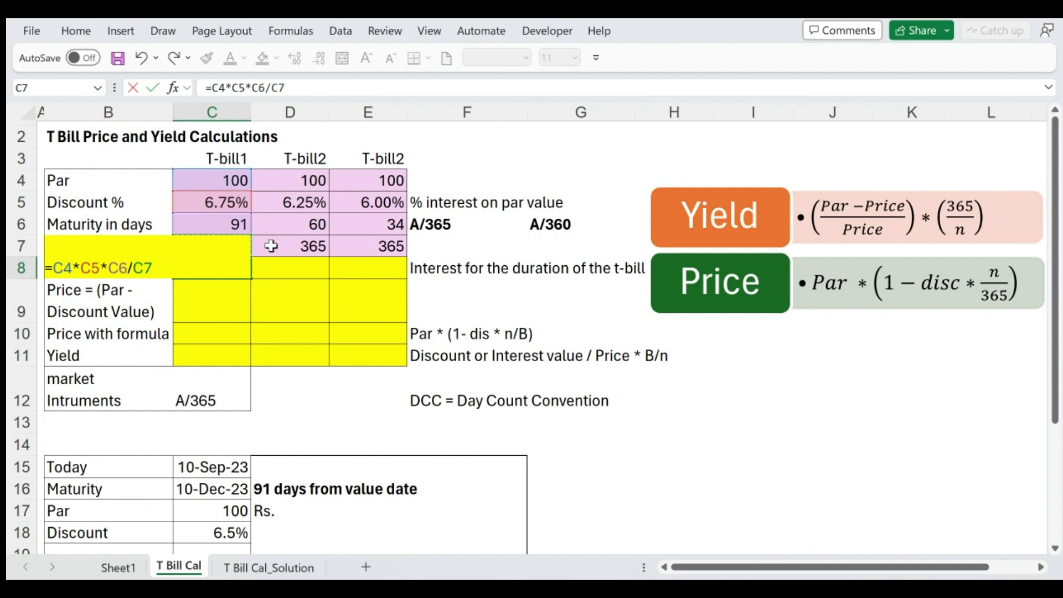
pyautogui.press('Return')
# - Copy the discount value formula from C8 to the other two T-bills in D8:E8
pyautogui.press('Up')
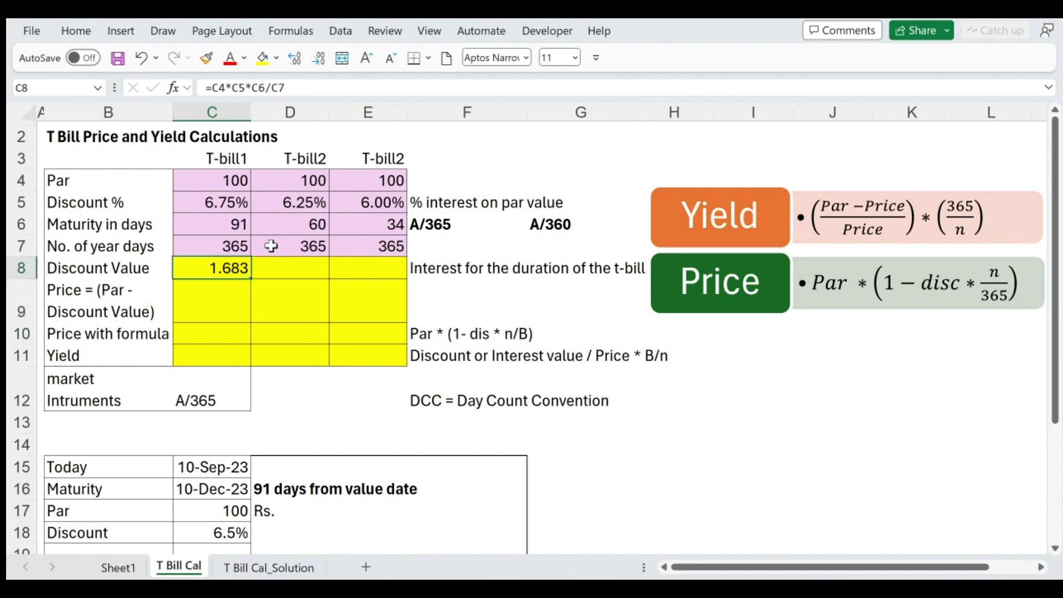
pyautogui.hotkey('ctrl', 'c')
pyautogui.press('Right')
pyautogui.hotkey('shift', 'Right')
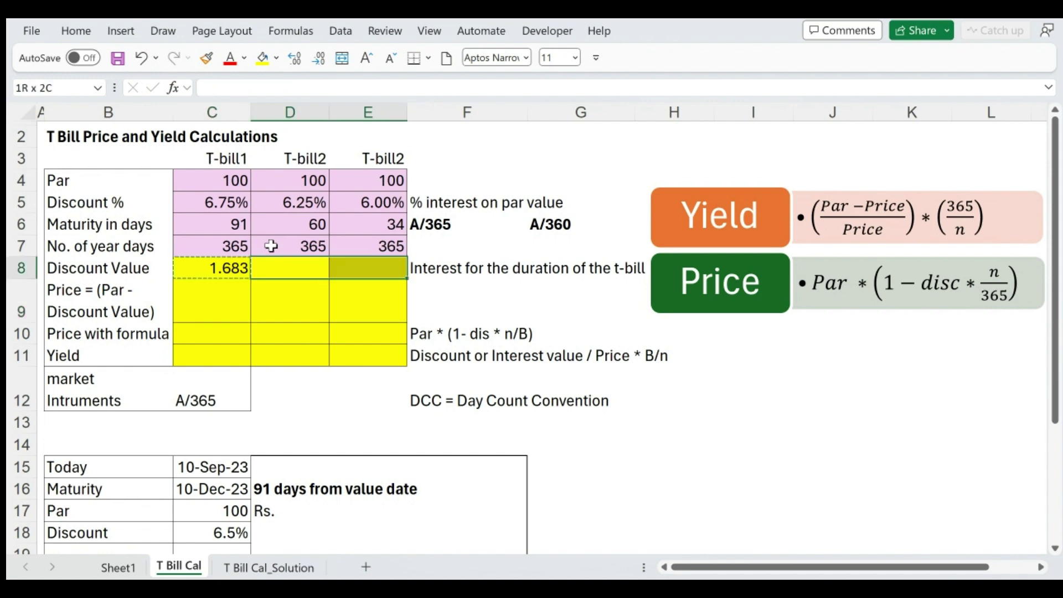
pyautogui.hotkey('ctrl', 'v')
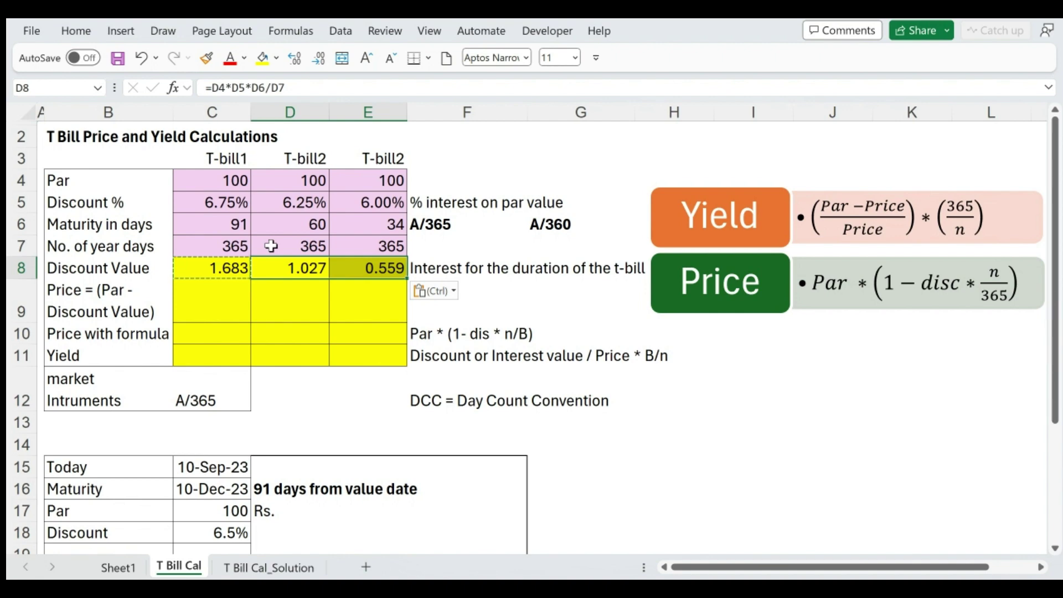
# - Calculate the price of T-bill1 in cell C9 as par minus discount value with the formula =C4-C8
pyautogui.press('Left')
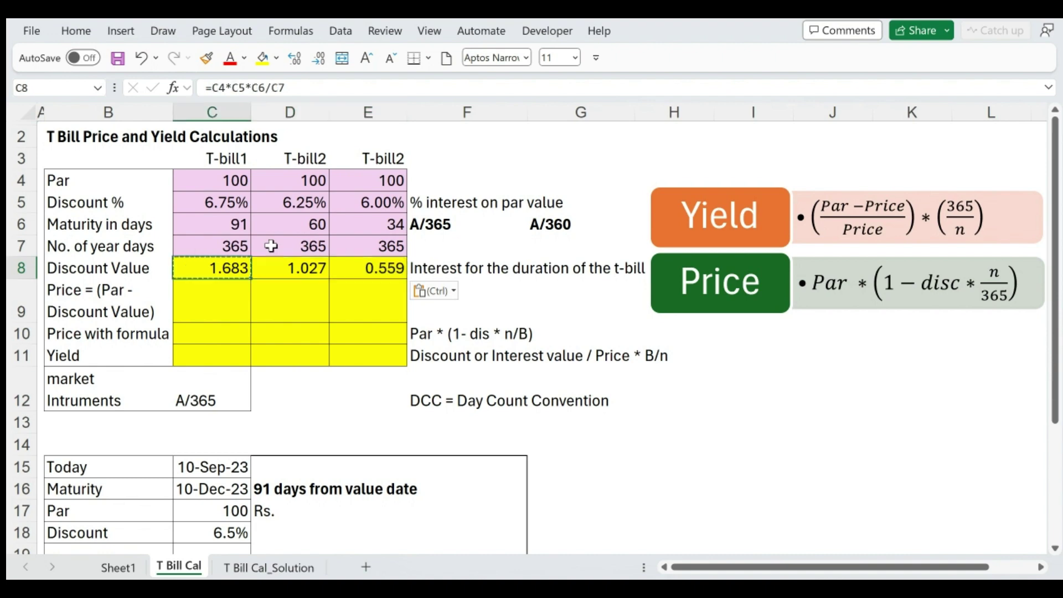
pyautogui.press('Down')
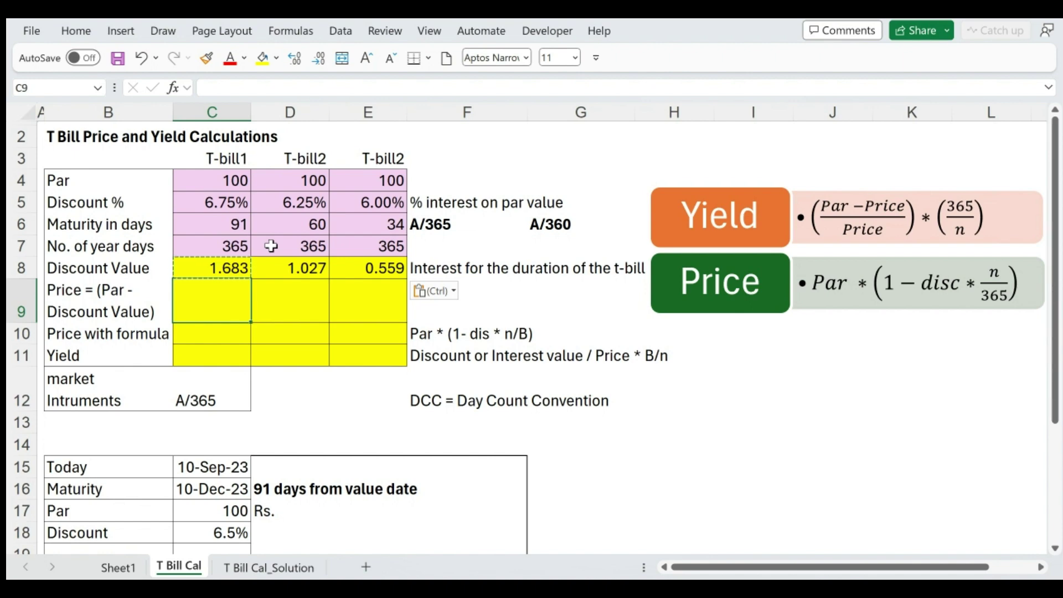
pyautogui.write('=')
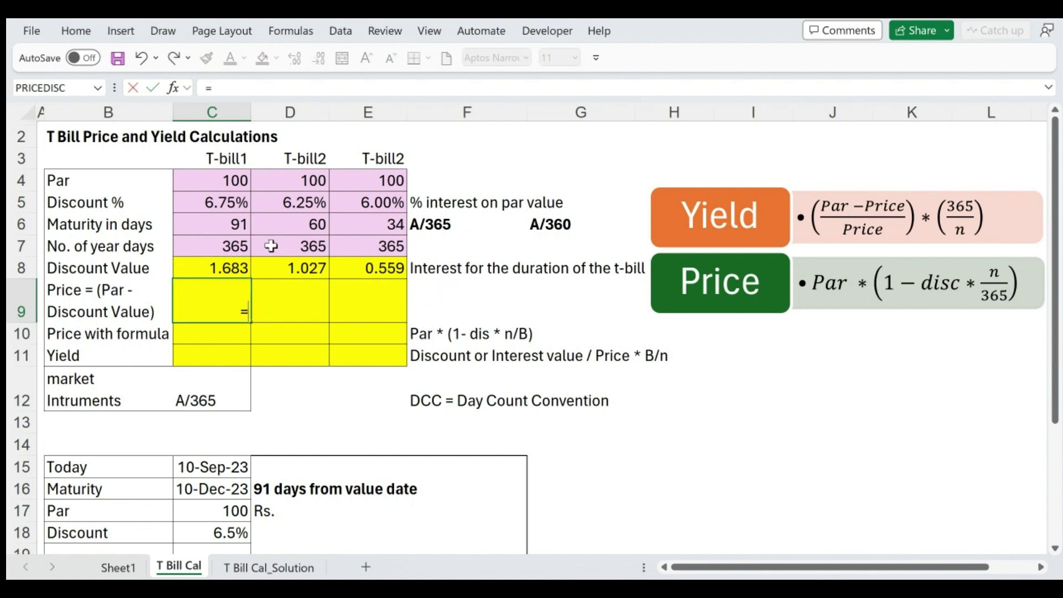
pyautogui.press('Up')
pyautogui.press('Up')
pyautogui.press('Up')
pyautogui.press('Up')
pyautogui.press('Up')
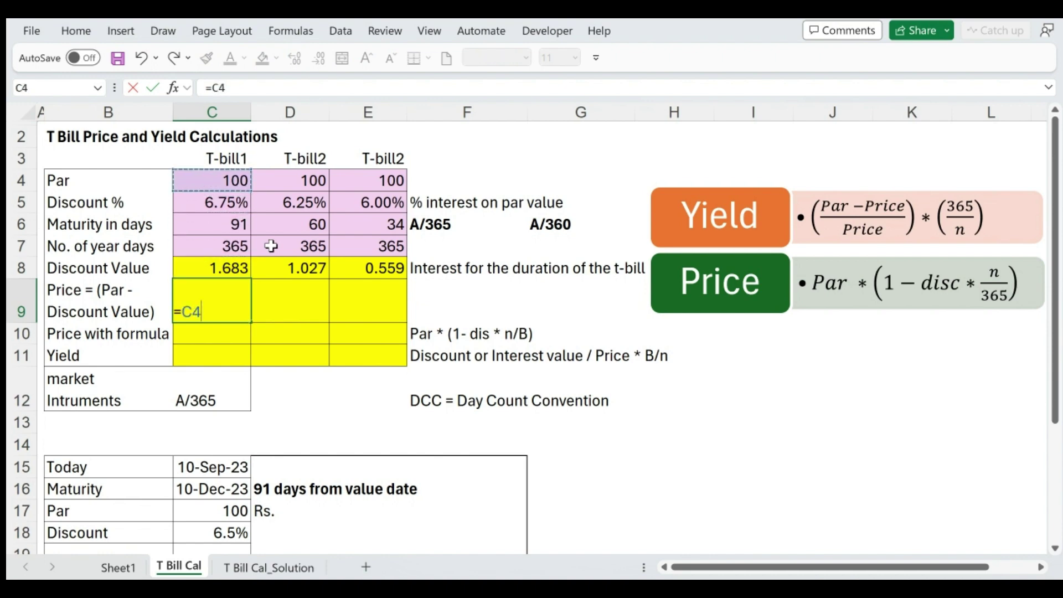
pyautogui.write('-')
pyautogui.press('Up')
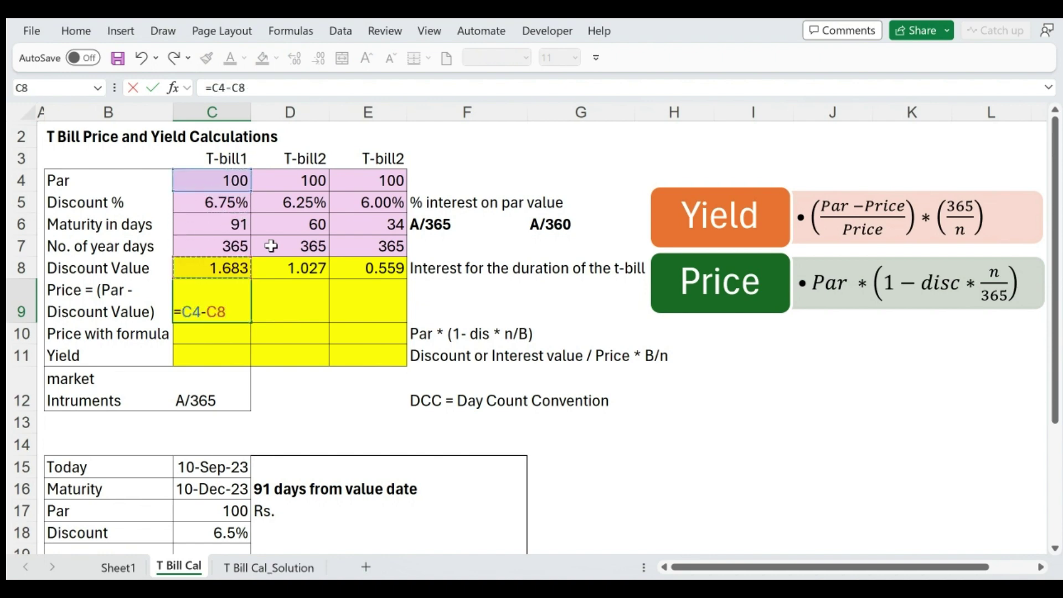
pyautogui.hotkey('ctrl', 'Return')
# - Copy the price formula from C9 to the other two T-bills in D9:E9
pyautogui.hotkey('ctrl', 'c')
pyautogui.press('Right')
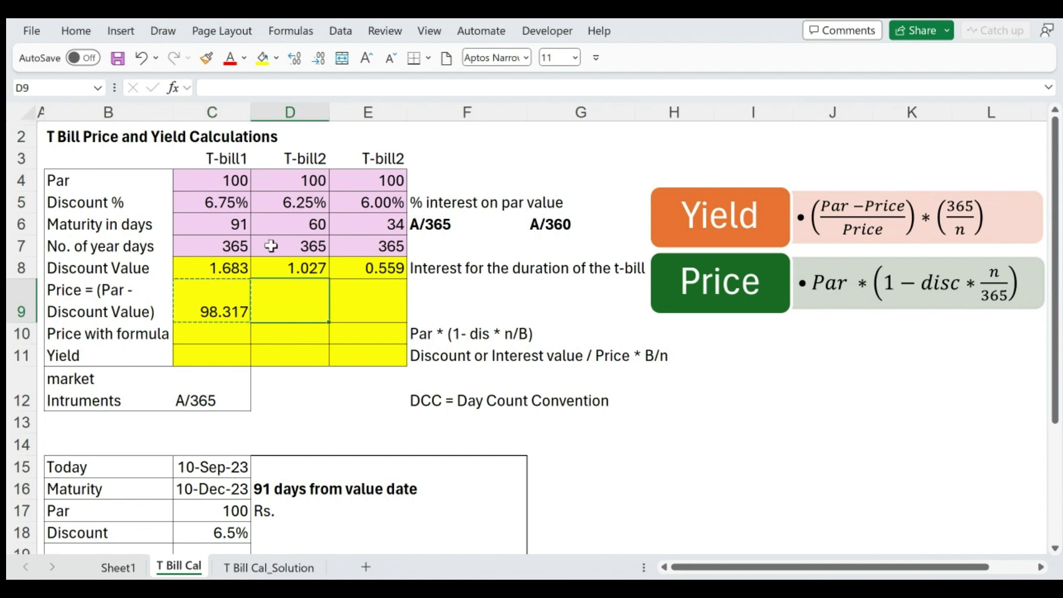
pyautogui.hotkey('shift', 'Right')
pyautogui.hotkey('ctrl', 'v')
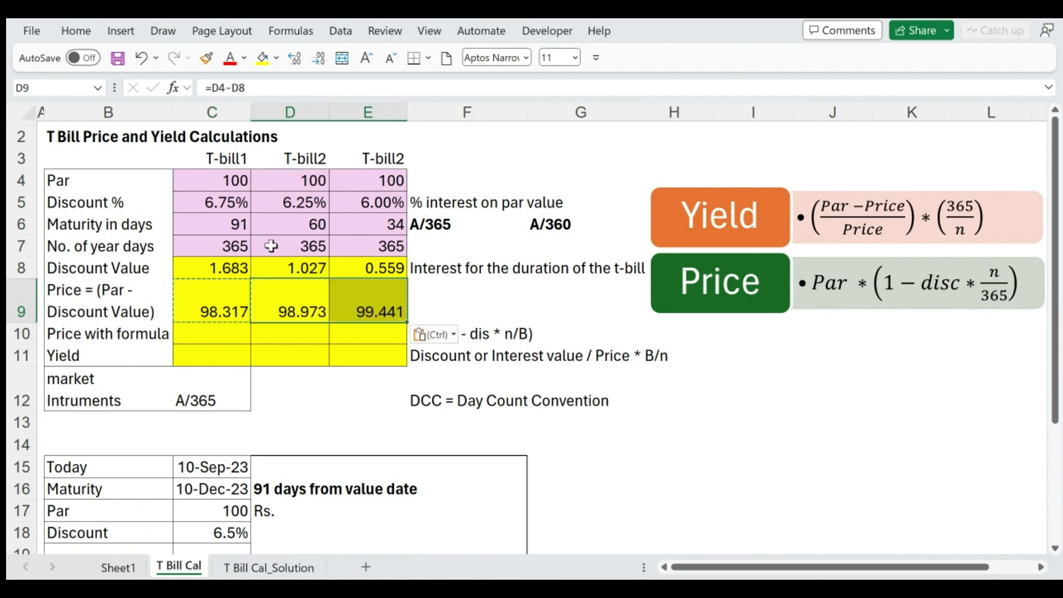
# - Calculate the price of T-bill1 directly from the discount rate in cell C10 with the formula =C4*(1-C5*C6/C7)
pyautogui.click(852, 303)
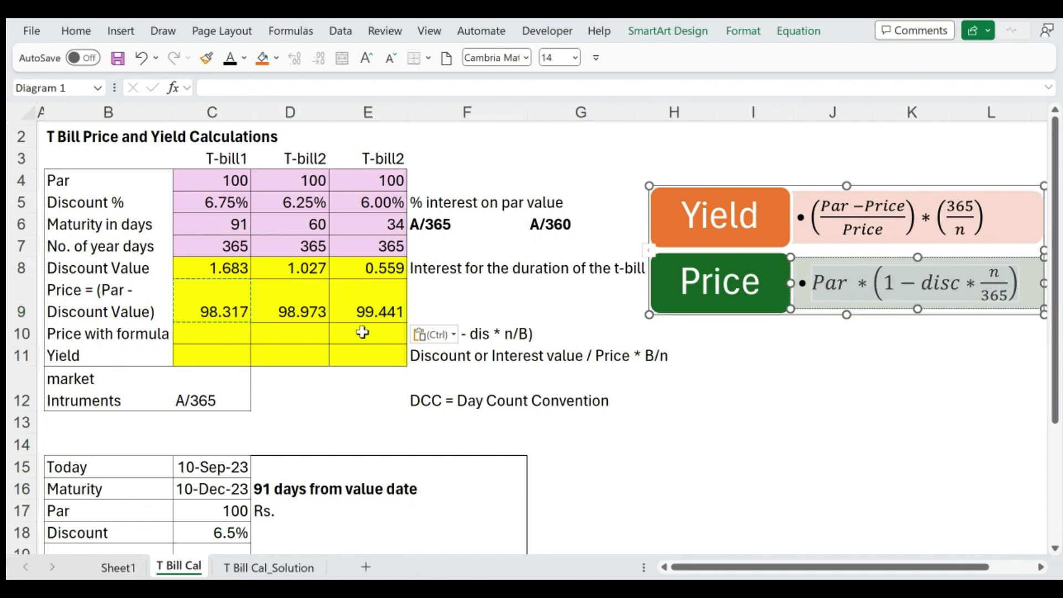
pyautogui.click(213, 335)
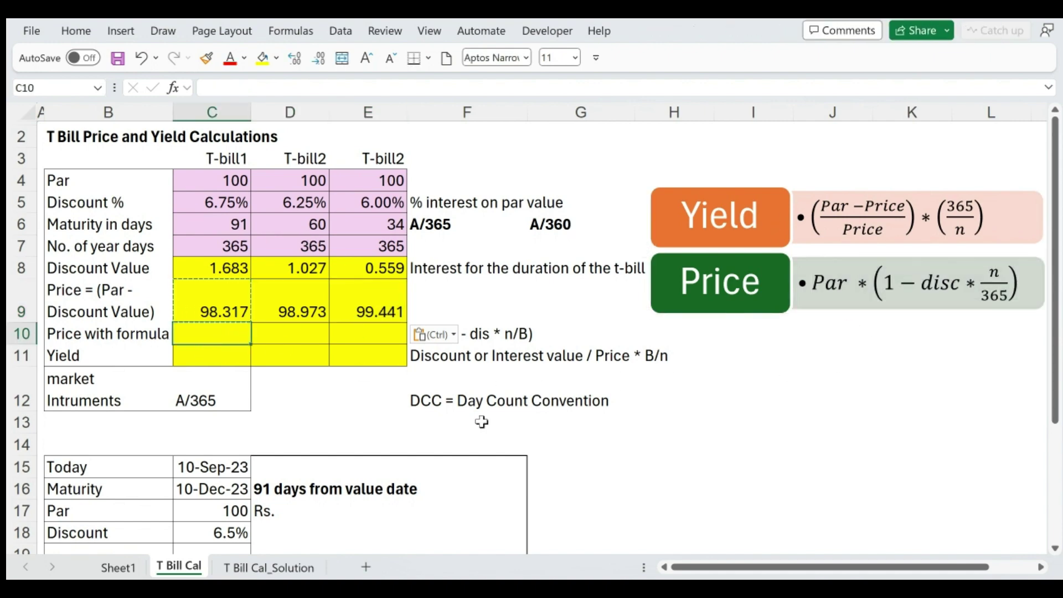
pyautogui.write('=')
pyautogui.click(202, 184)
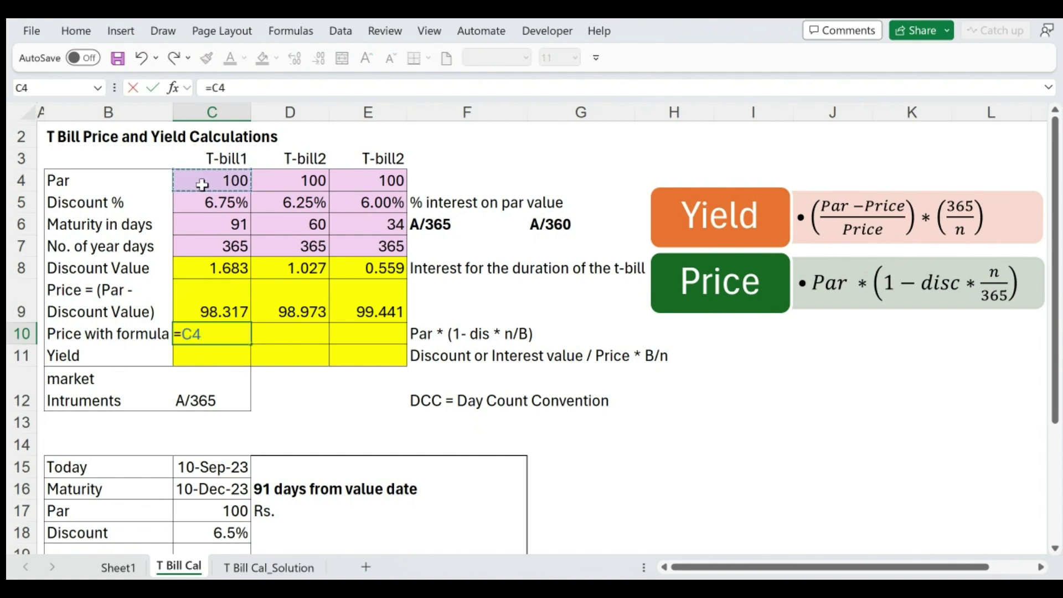
pyautogui.write('*(1')
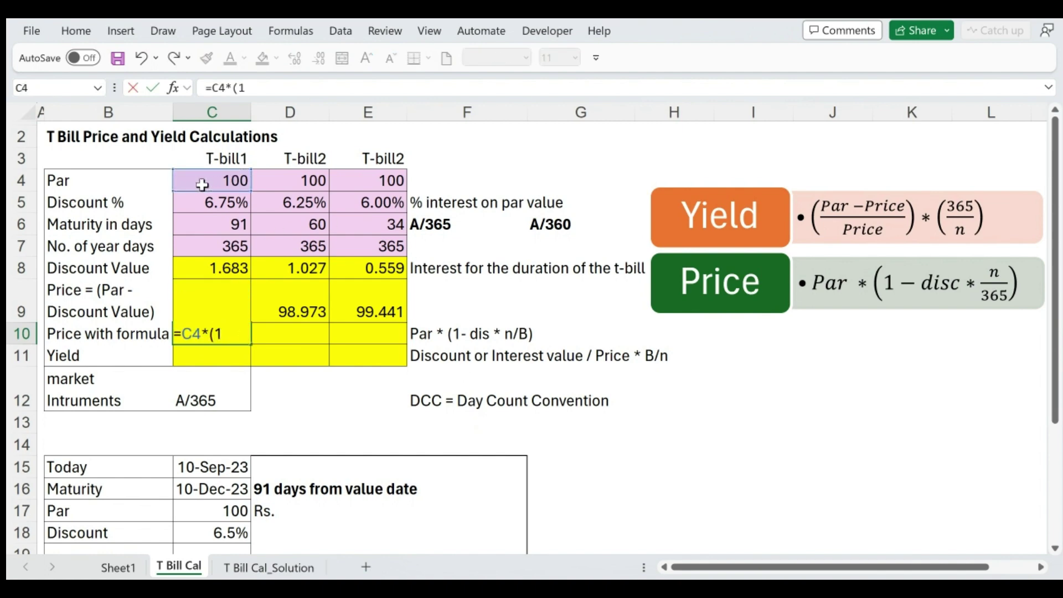
pyautogui.write('-')
pyautogui.click(240, 211)
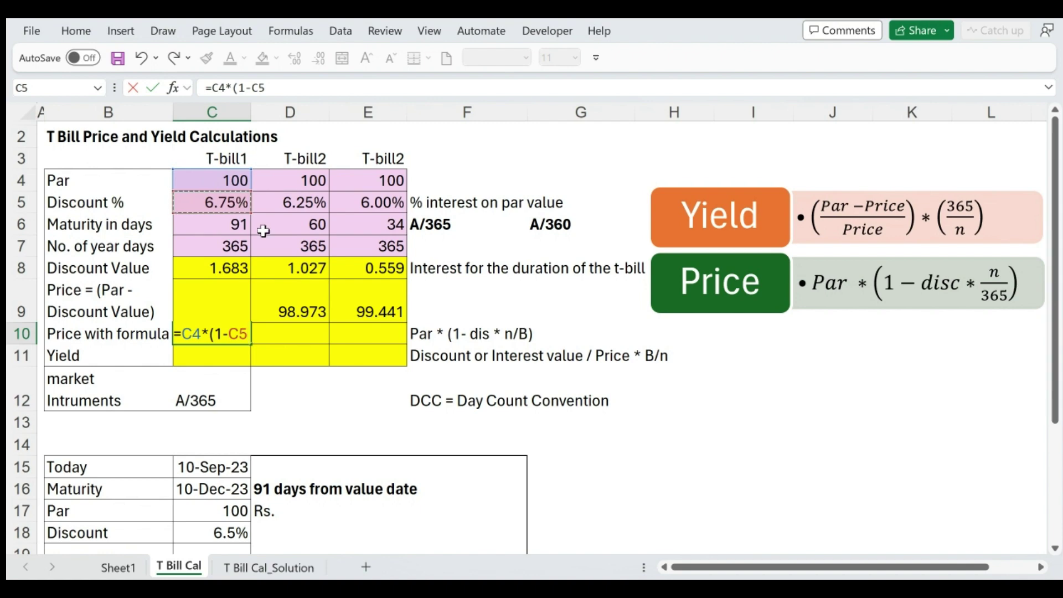
pyautogui.write('*')
pyautogui.click(223, 228)
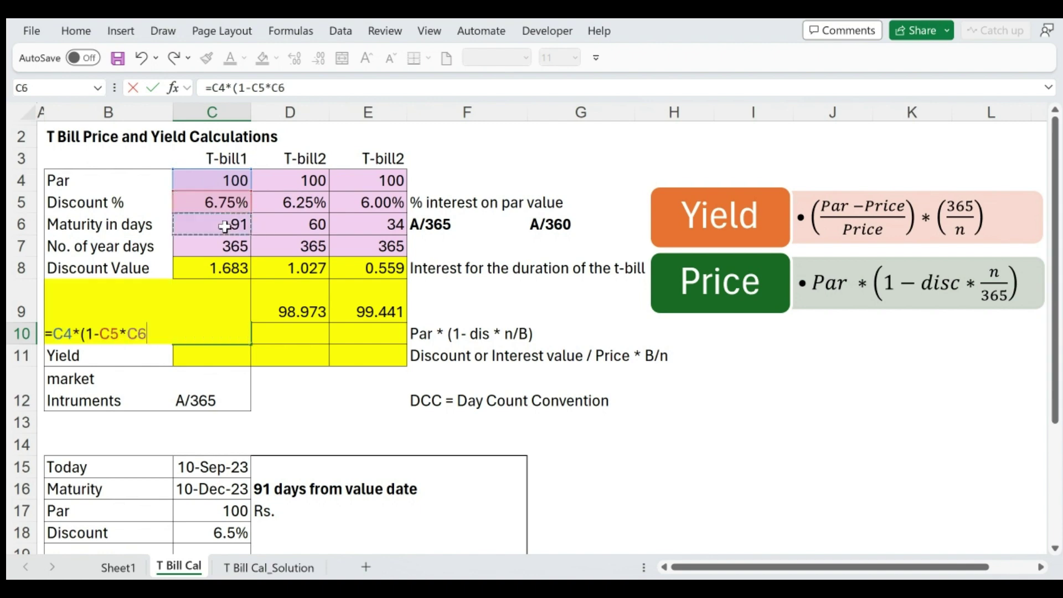
pyautogui.write('/')
pyautogui.click(221, 250)
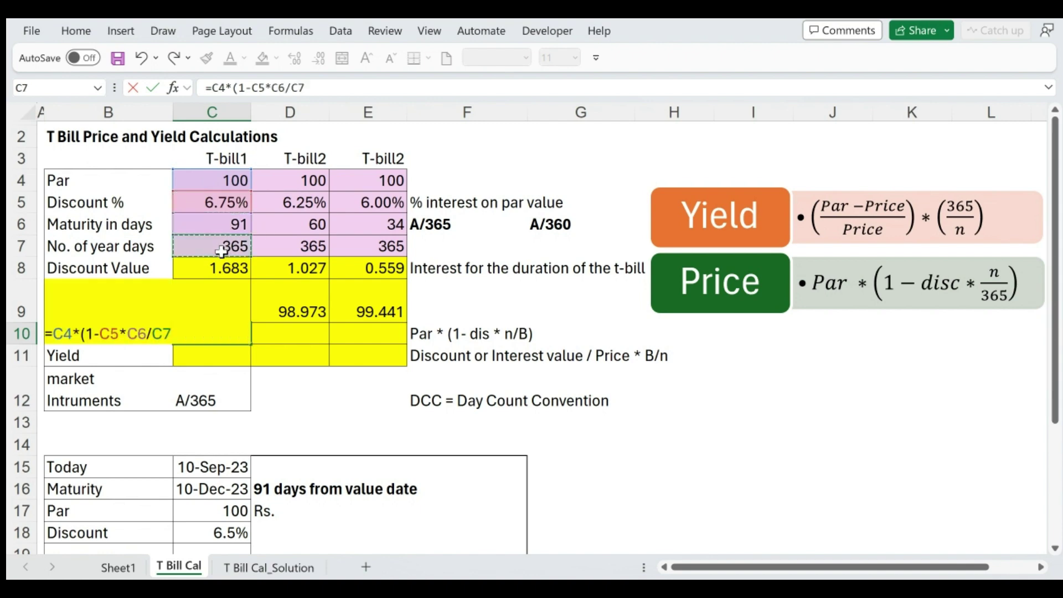
pyautogui.write(')')
pyautogui.press('Return')
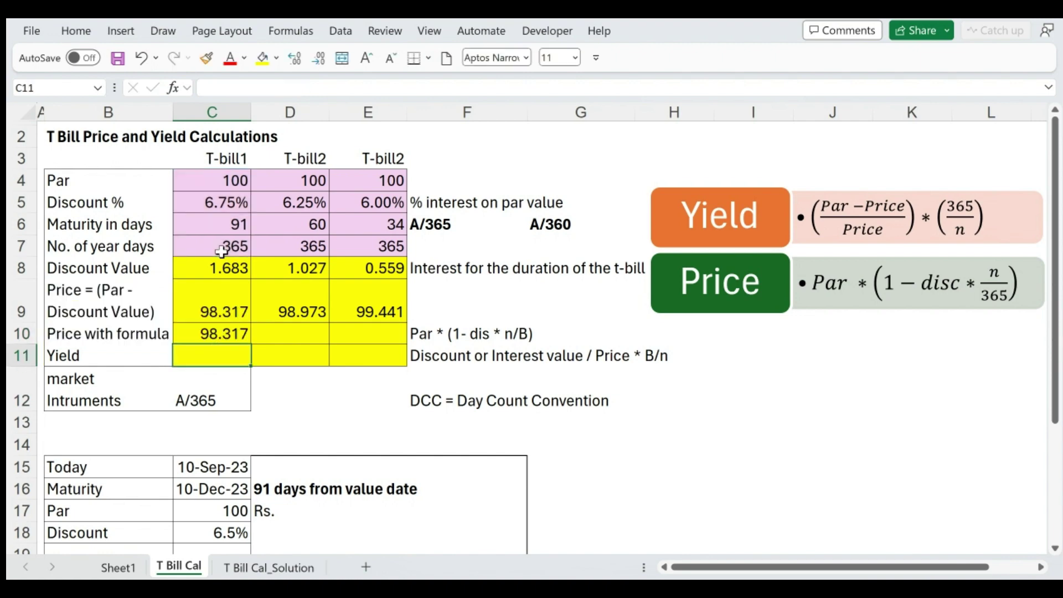
# - Copy the direct price formula from C10 to the other two T-bills in D10:E10
pyautogui.press('Up')
pyautogui.press('Right')
pyautogui.hotkey('shift', 'Right')
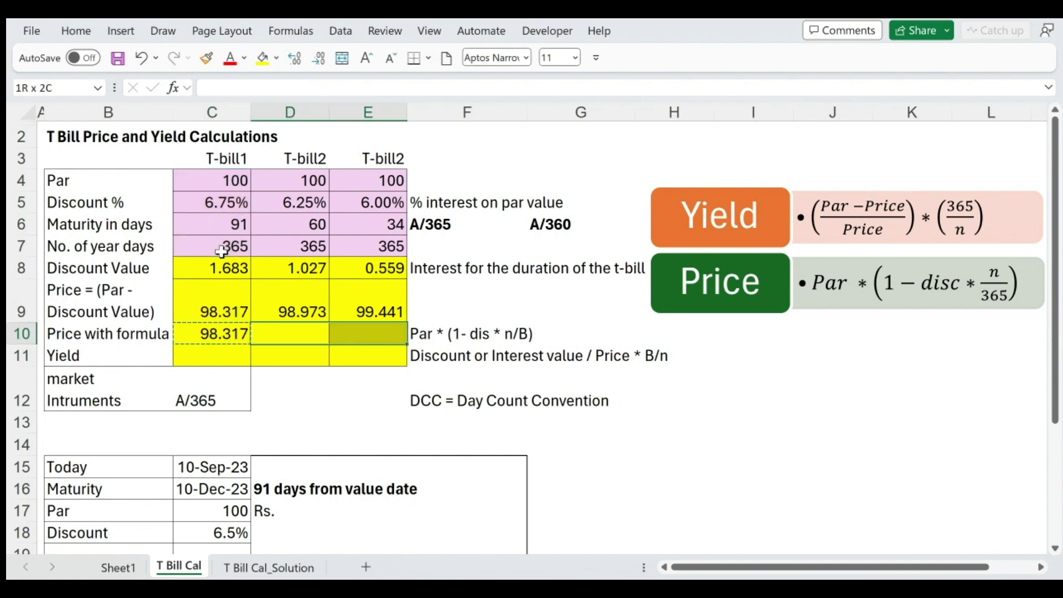
pyautogui.hotkey('ctrl', 'v')
# - Enter the formula =C8/C9 in the T-bill1 yield cell C11, dividing the discount value by the price
pyautogui.press('Down')
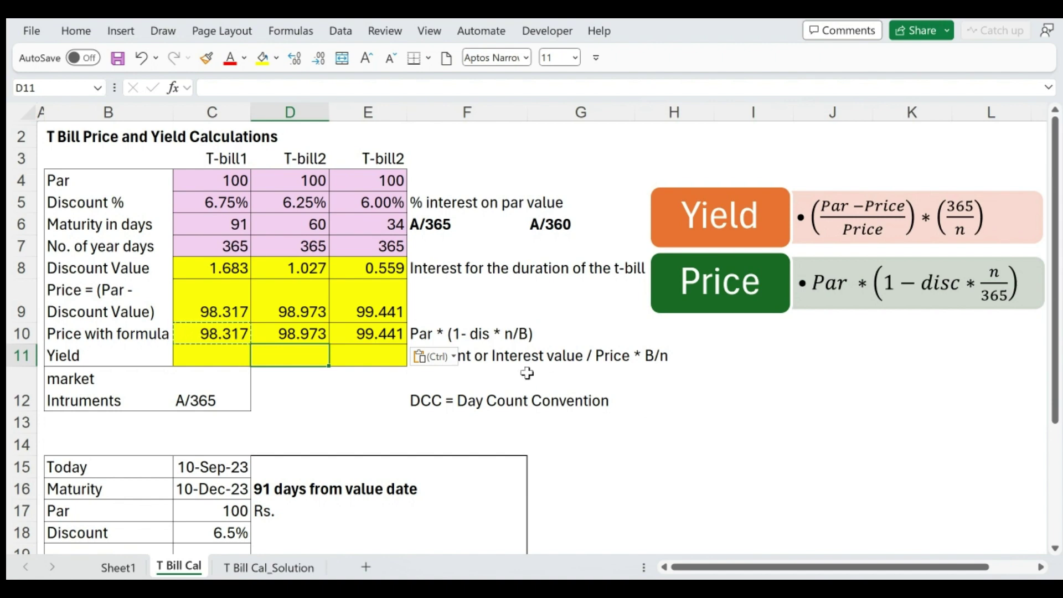
pyautogui.press('Left')
pyautogui.write('=')
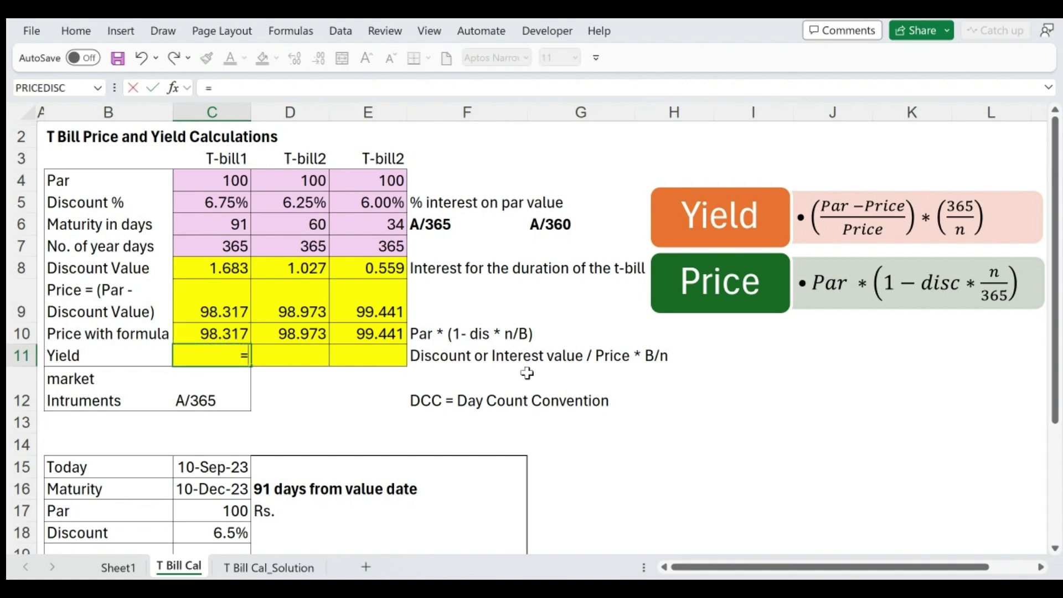
pyautogui.press('Up')
pyautogui.press('Up')
pyautogui.press('Up')
pyautogui.press('Up')
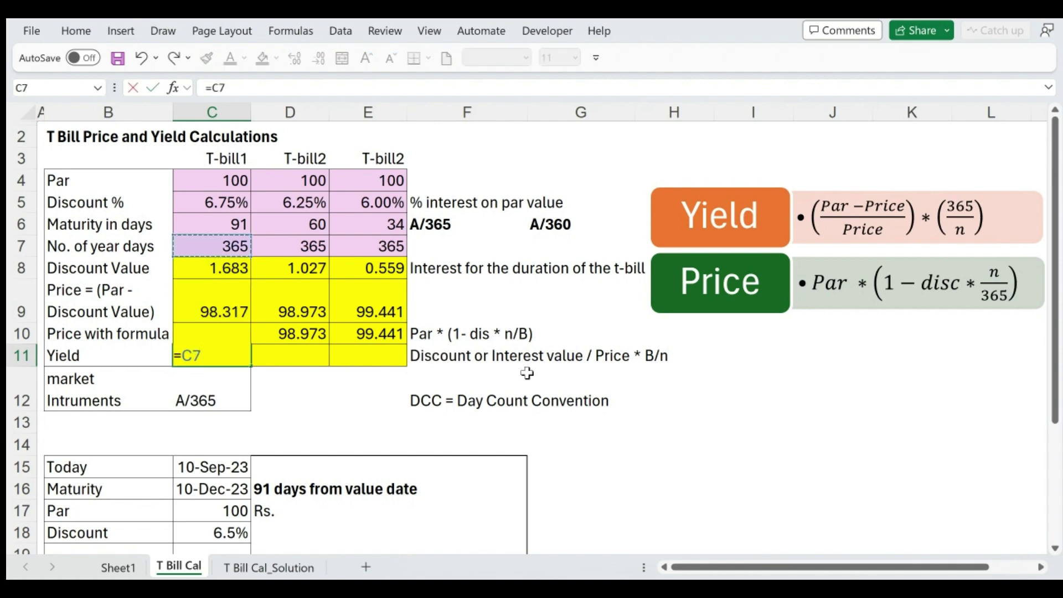
pyautogui.press('Down')
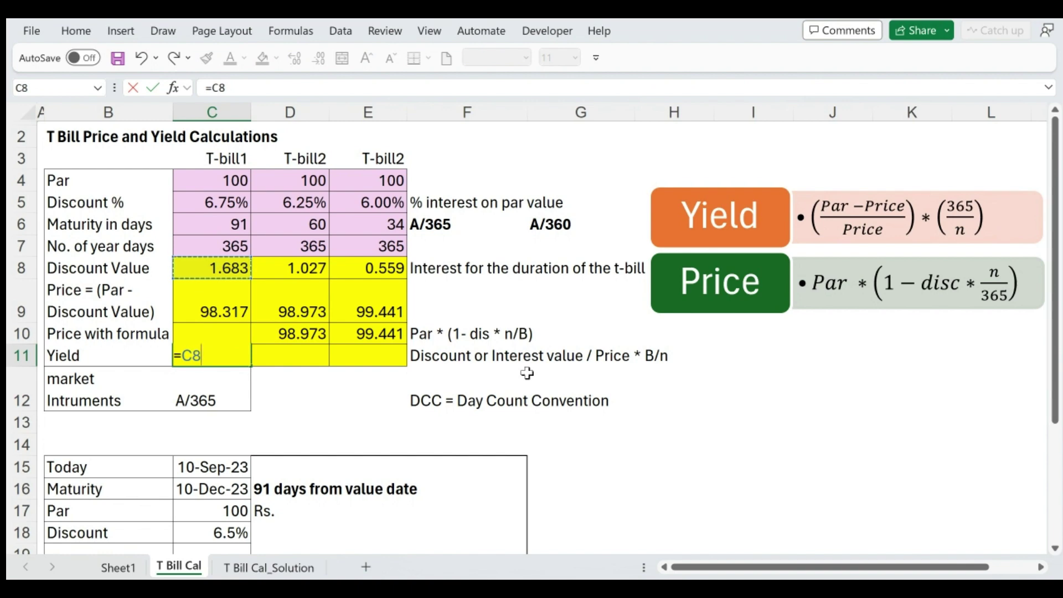
pyautogui.write('/')
pyautogui.press('Up')
pyautogui.press('Up')
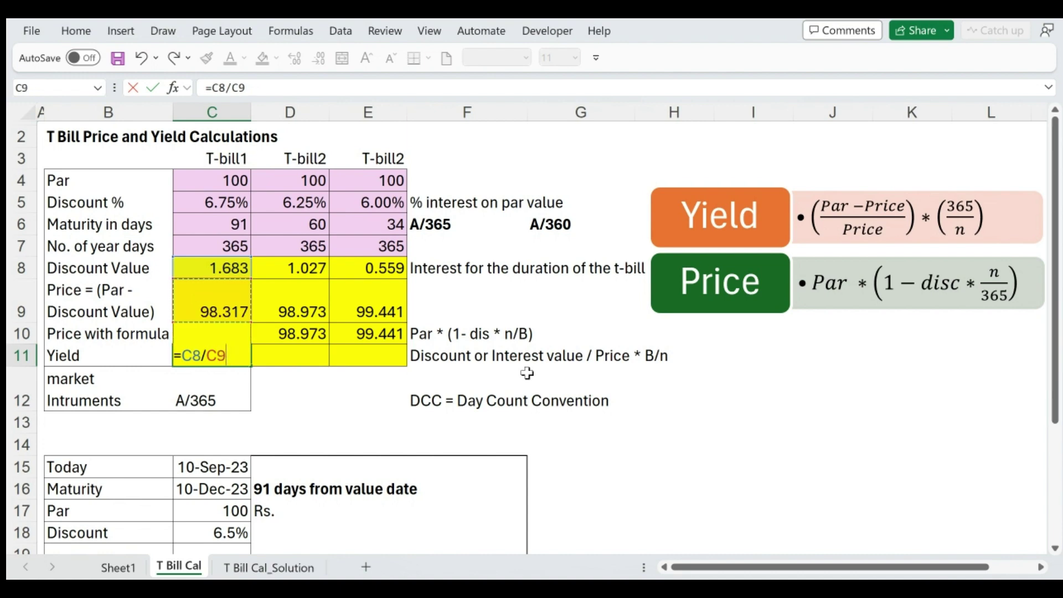
pyautogui.press('Return')
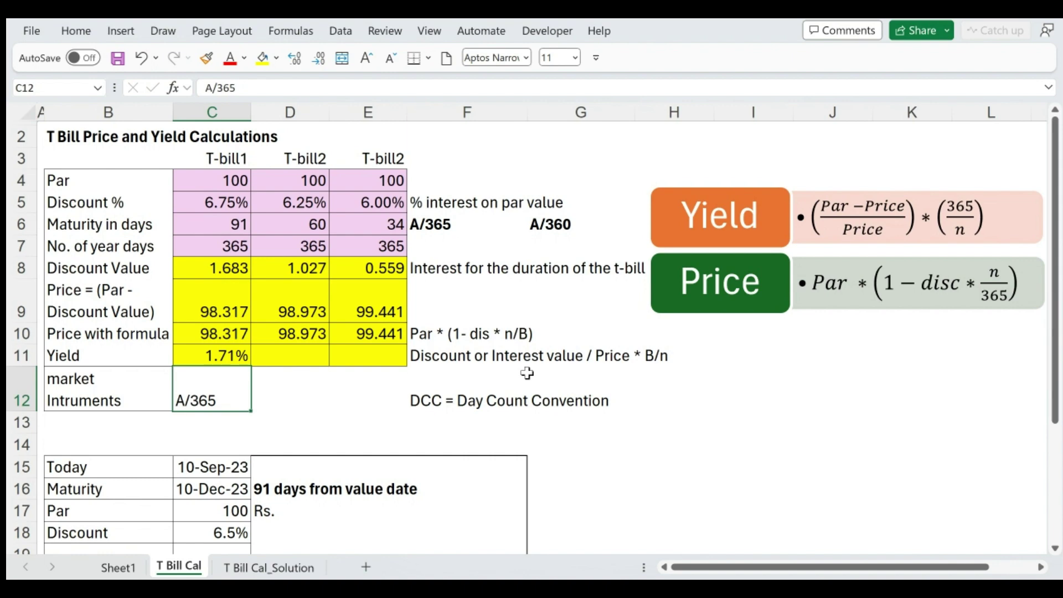
# - Annualize the T-bill1 yield in C11 by extending its formula to =C8/C9*C7/C6
pyautogui.press('Up')
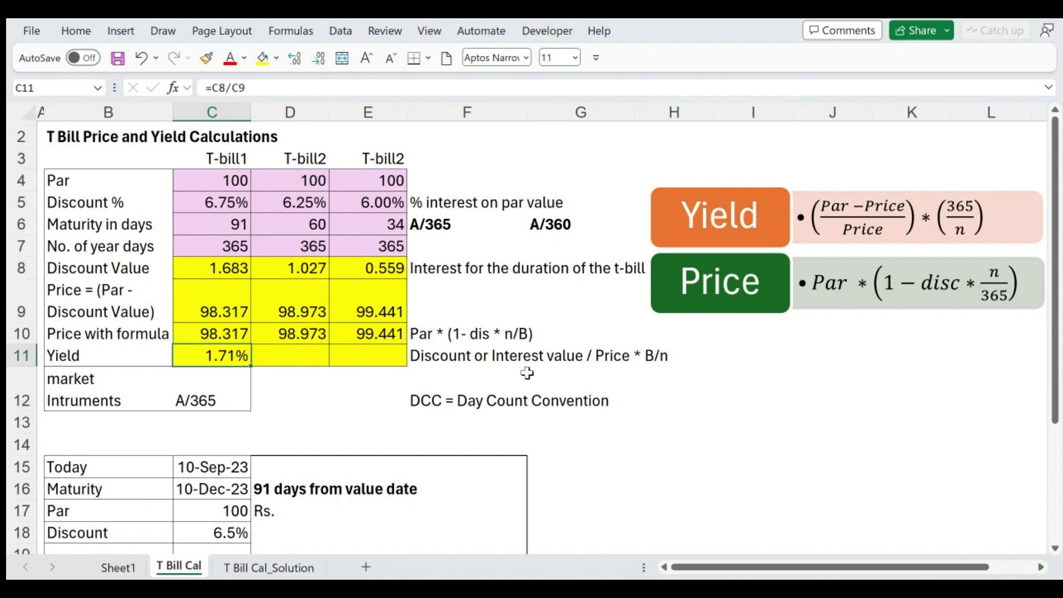
pyautogui.doubleClick(231, 356)
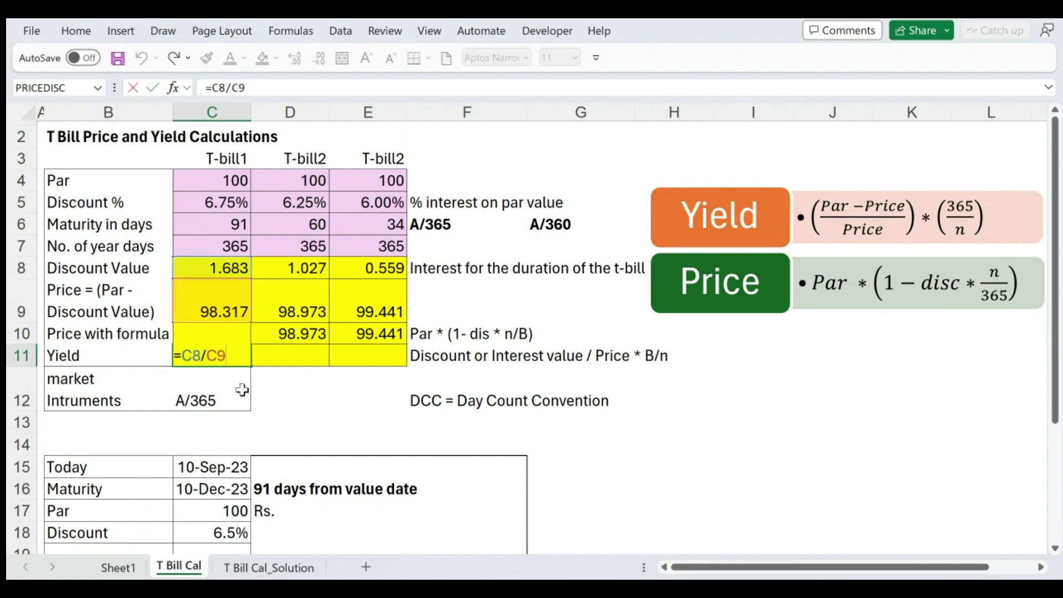
pyautogui.write('*')
pyautogui.click(234, 244)
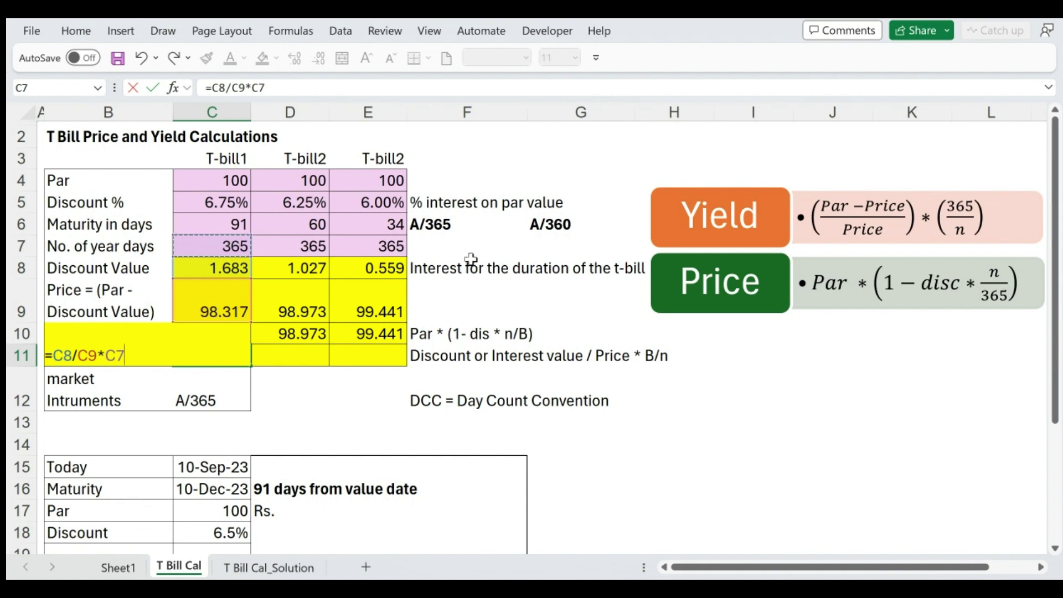
pyautogui.write('/')
pyautogui.click(225, 217)
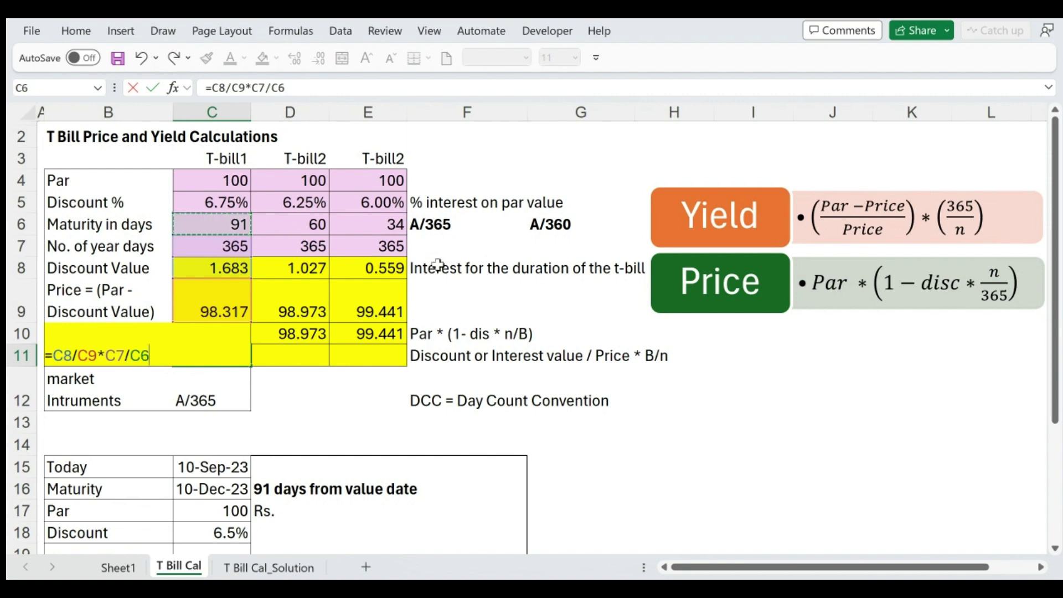
pyautogui.press('Return')
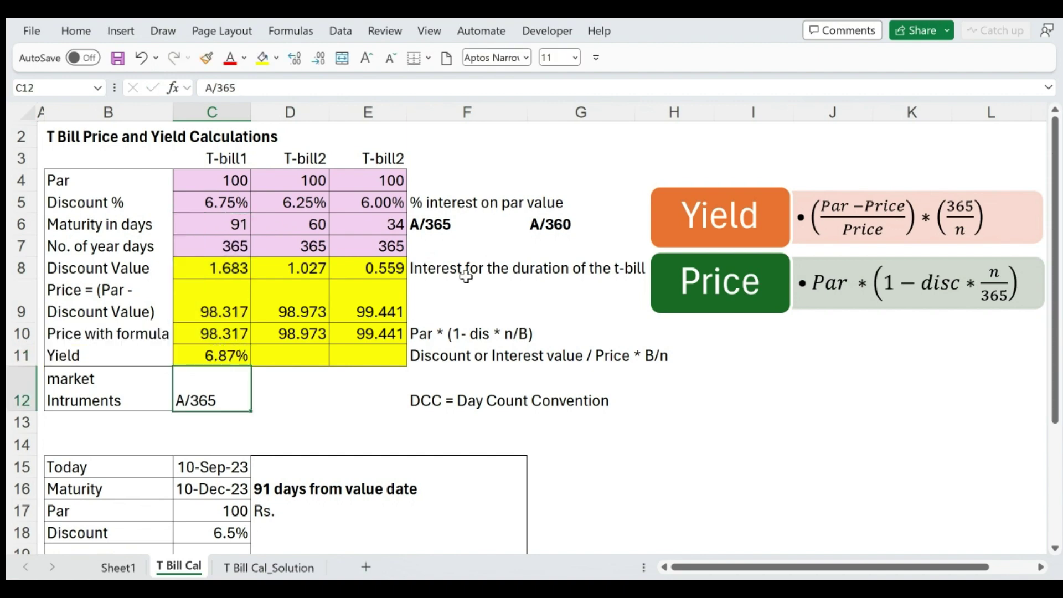
# - Copy the annualized yield formula from C11 to the other two T-bills in D11:E11
pyautogui.press('Up')
pyautogui.hotkey('ctrl', 'c')
pyautogui.press('Right')
pyautogui.hotkey('shift', 'Right')
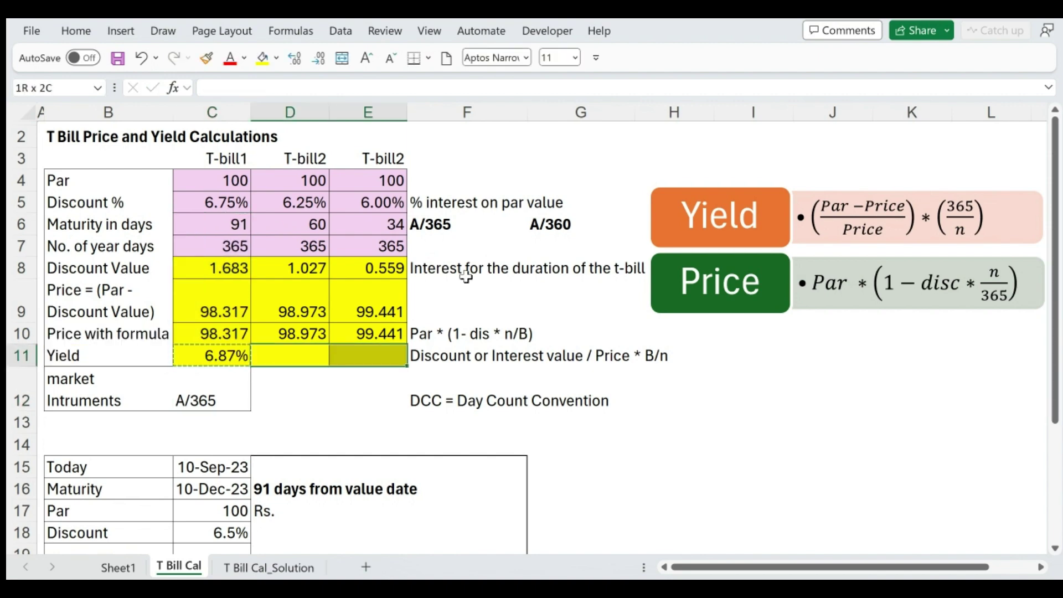
pyautogui.hotkey('ctrl', 'v')
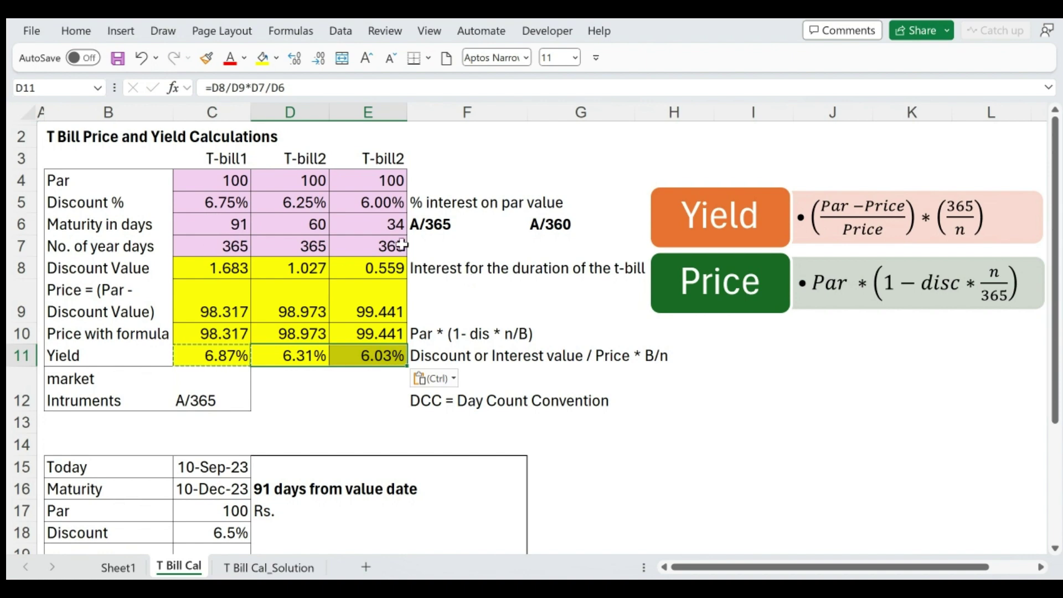
# - Make the yields in C11:E11 and the discount percentages in C5:E5 bold
pyautogui.moveTo(219, 359); pyautogui.dragTo(332, 358)
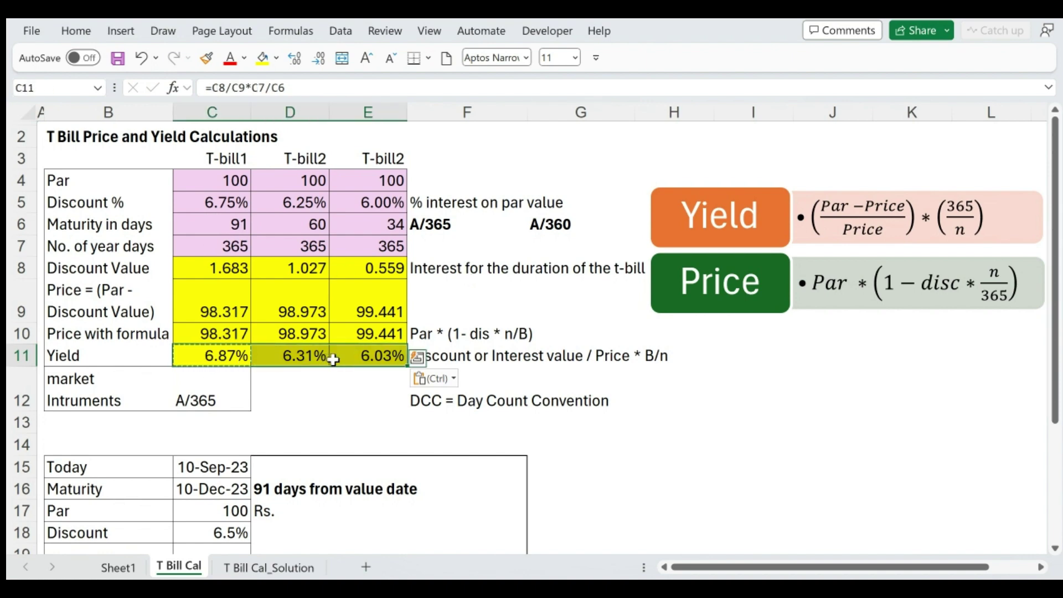
pyautogui.moveTo(224, 200); pyautogui.dragTo(340, 207)
pyautogui.hotkey('ctrl', 'b')
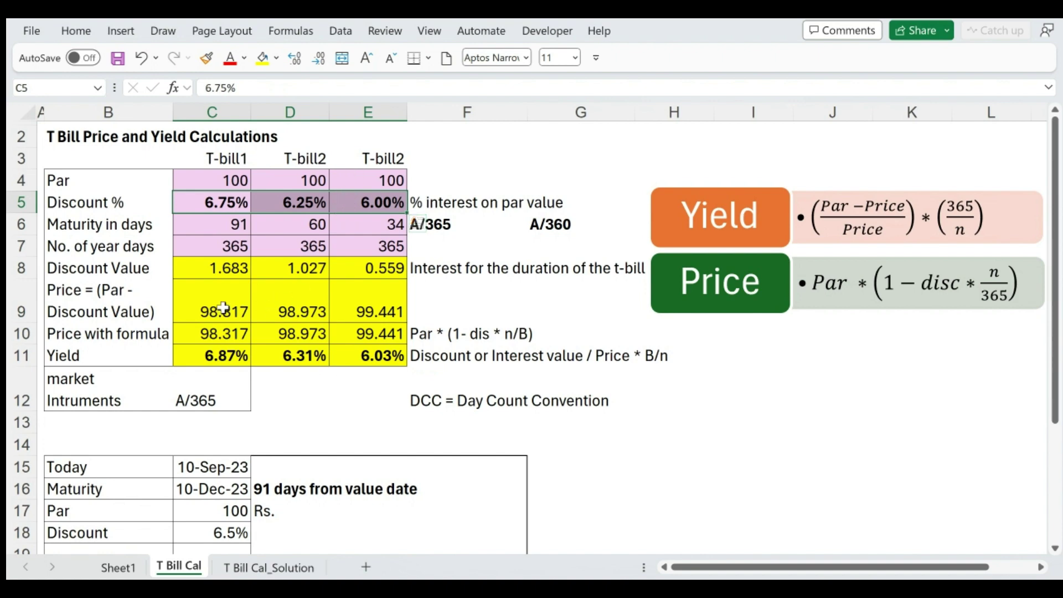
pyautogui.moveTo(224, 311); pyautogui.dragTo(360, 330)
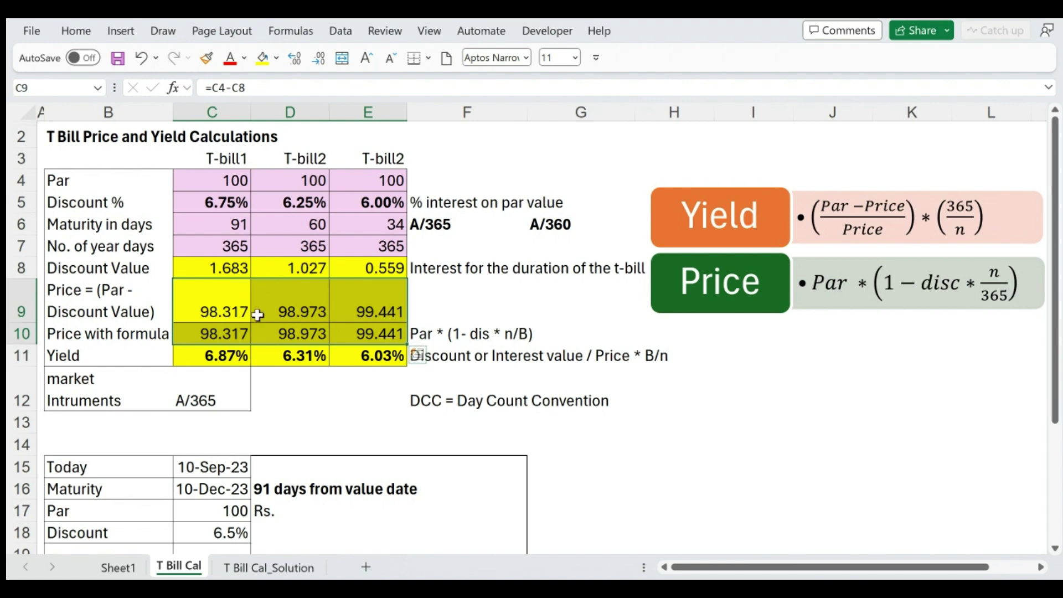
pyautogui.click(235, 360)
pyautogui.moveTo(278, 361); pyautogui.dragTo(339, 355)
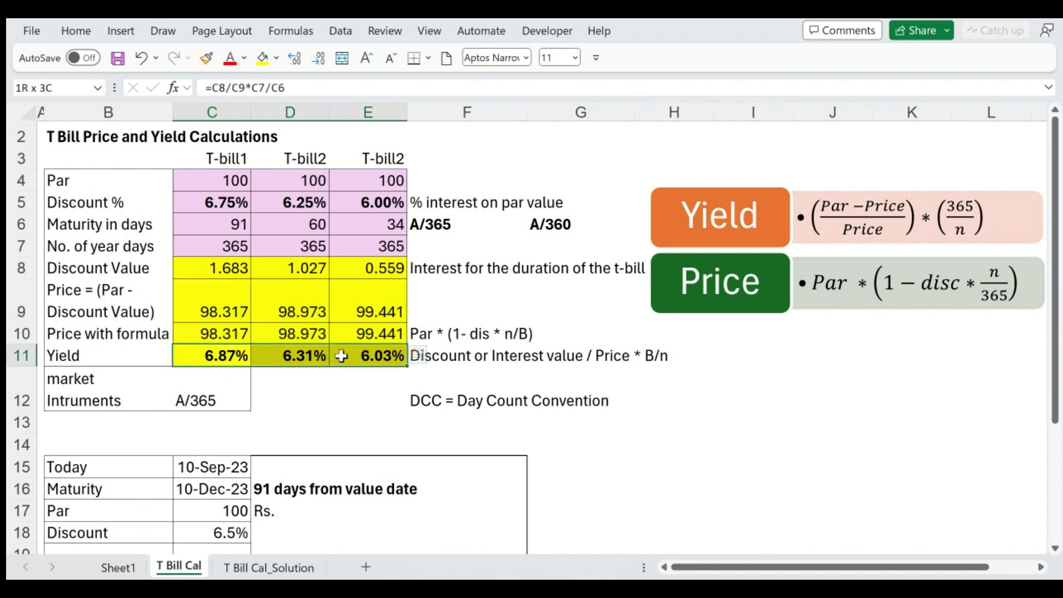
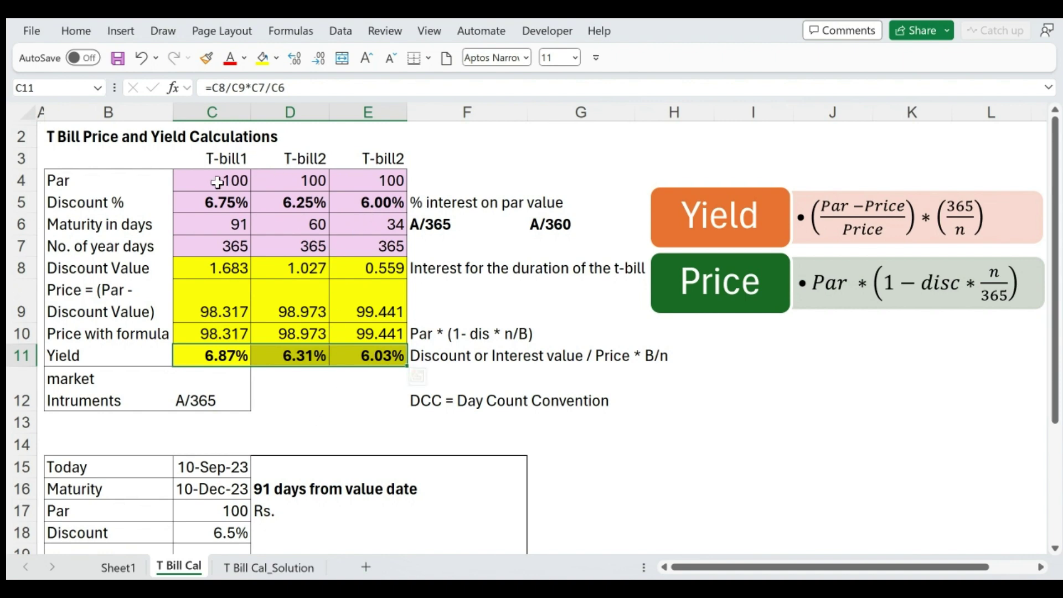
pyautogui.moveTo(112, 161); pyautogui.dragTo(448, 397)
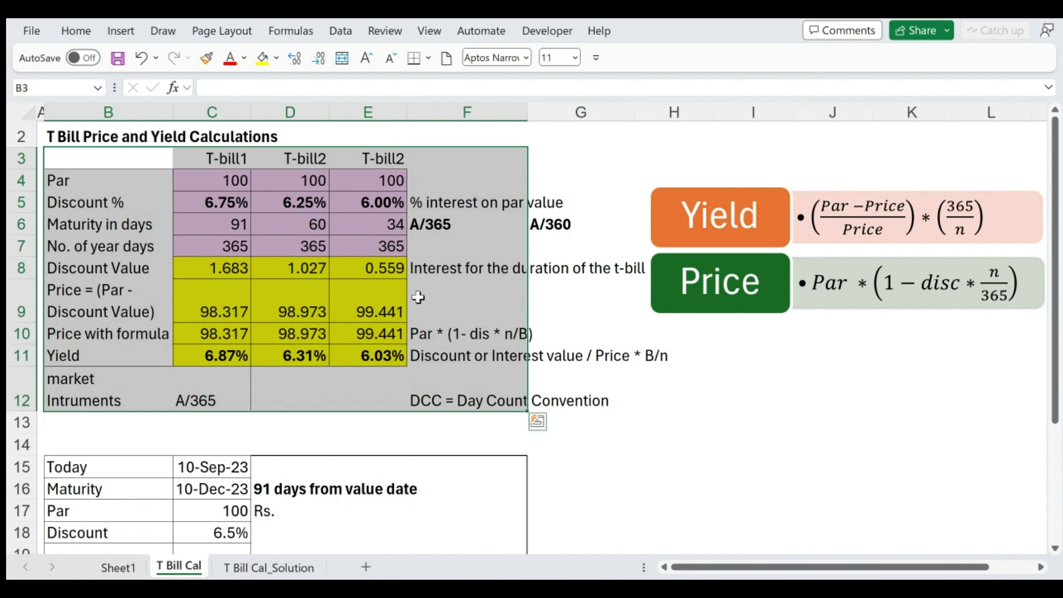
# - Add the note "Settlement date of T-bill (Value date)" in D15, beside today's date
pyautogui.click(346, 424)
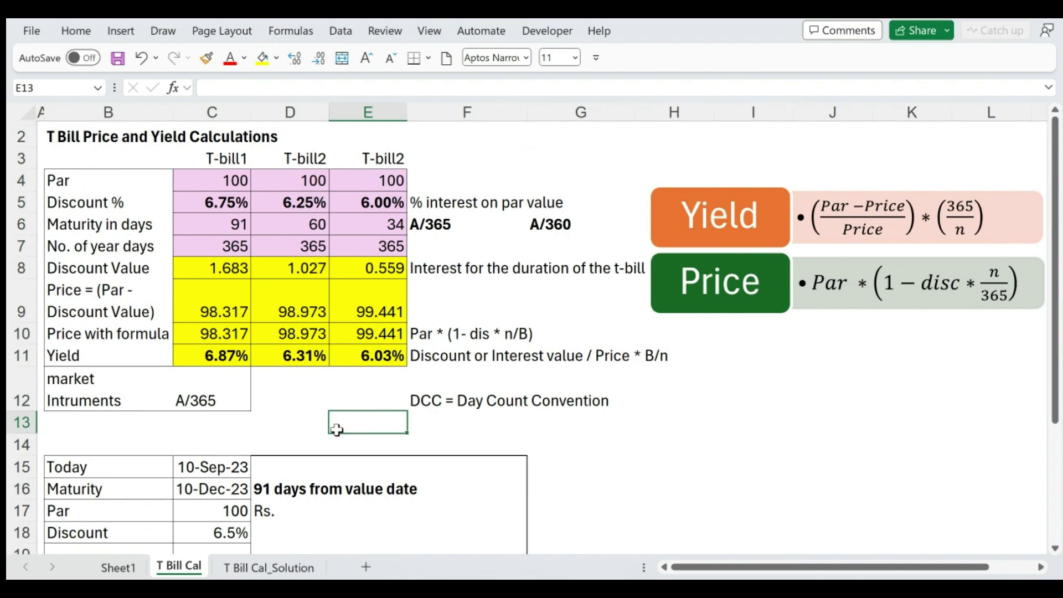
pyautogui.scroll(-4, 337, 429)
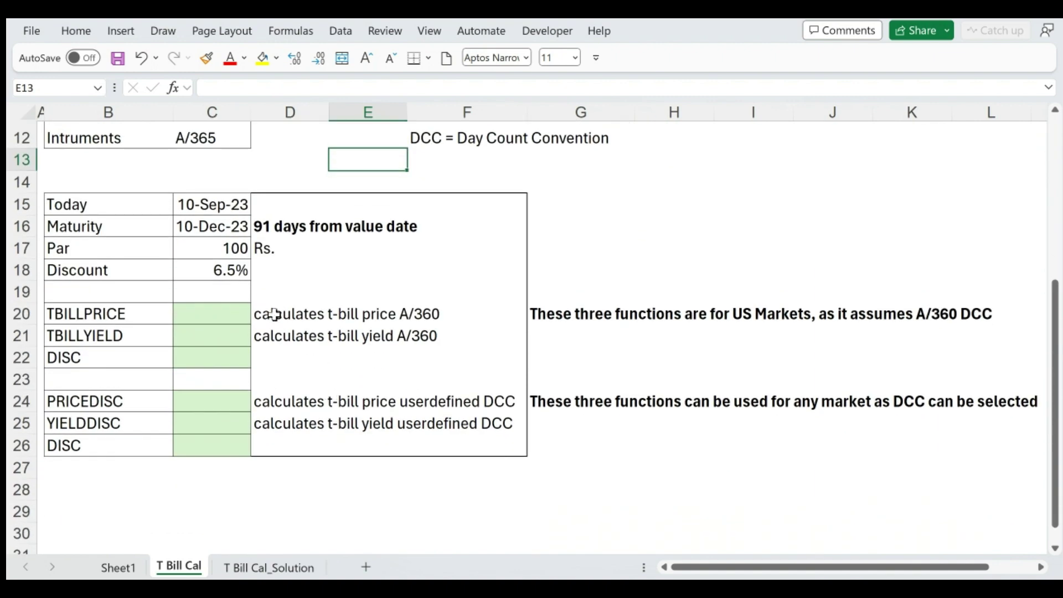
pyautogui.click(214, 204)
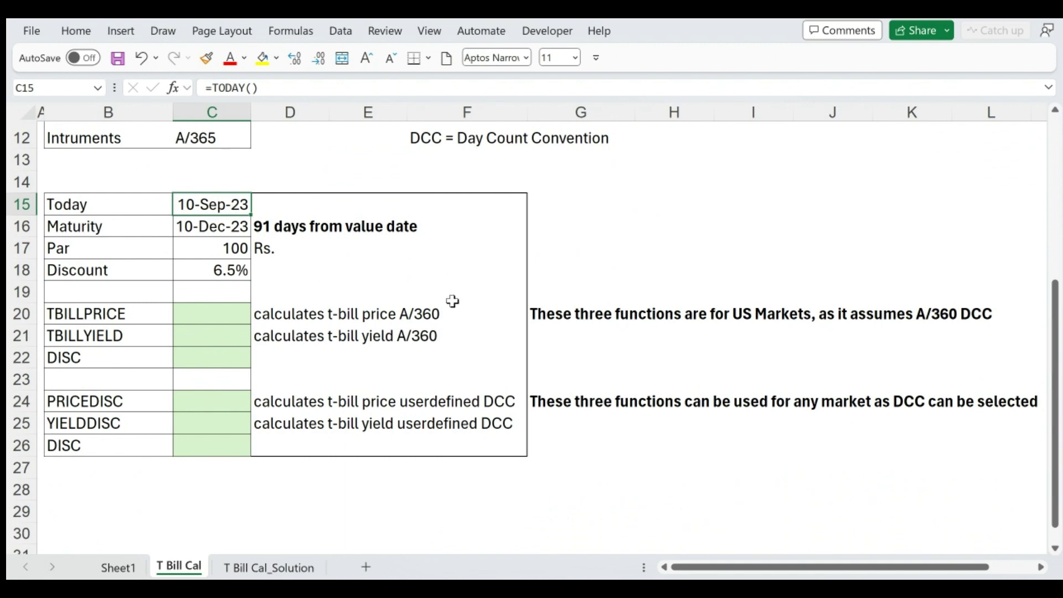
pyautogui.press('Right')
pyautogui.write('Settlement date of ')
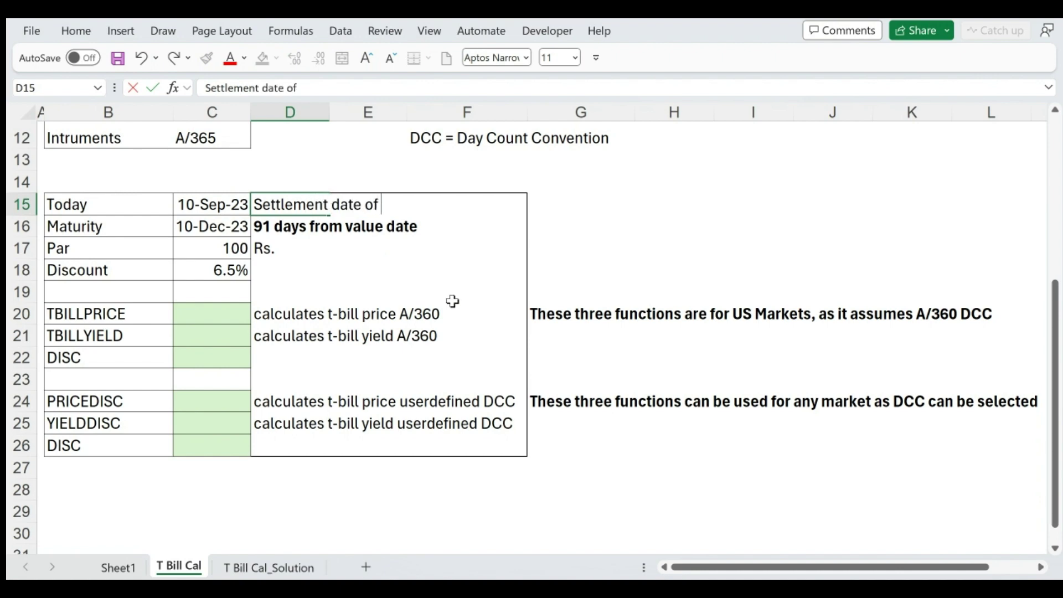
pyautogui.write('T-bill (Value date)')
pyautogui.press('Return')
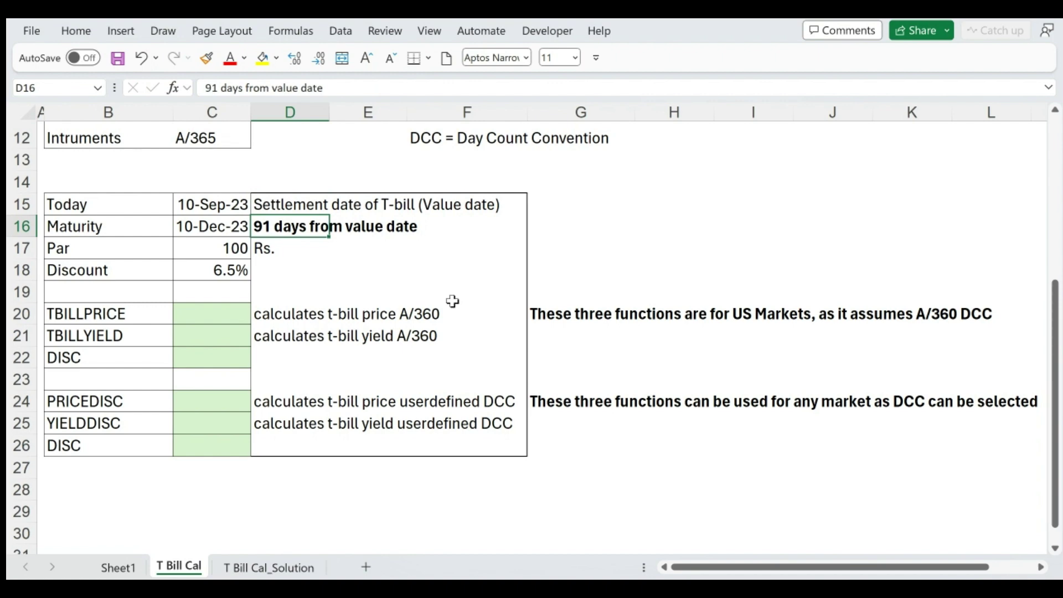
# - Add the note "On par value" in D18, beside the discount rate
pyautogui.press('Left')
pyautogui.press('Up')
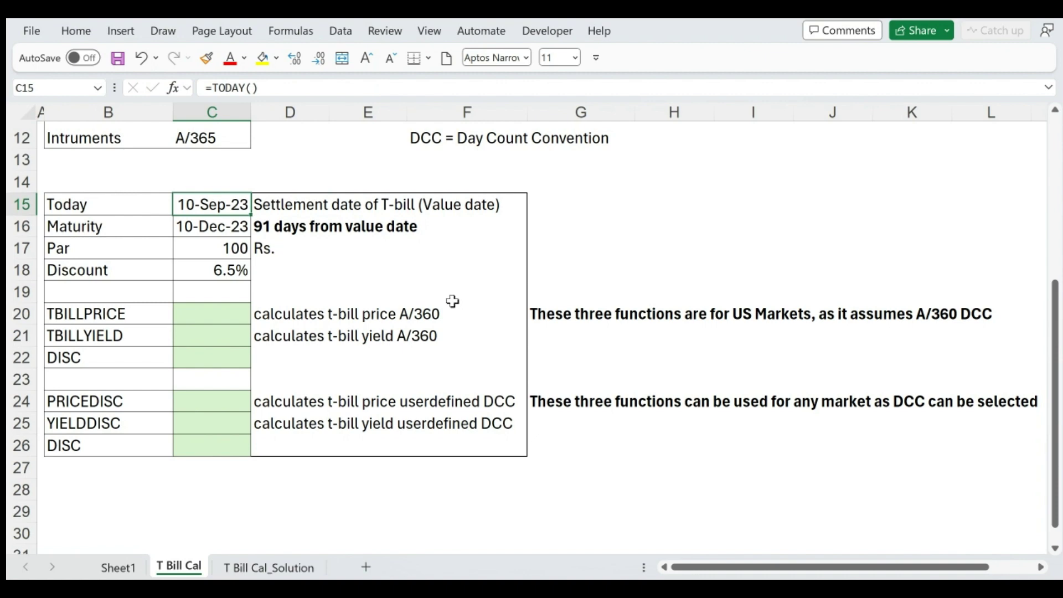
pyautogui.press('Down')
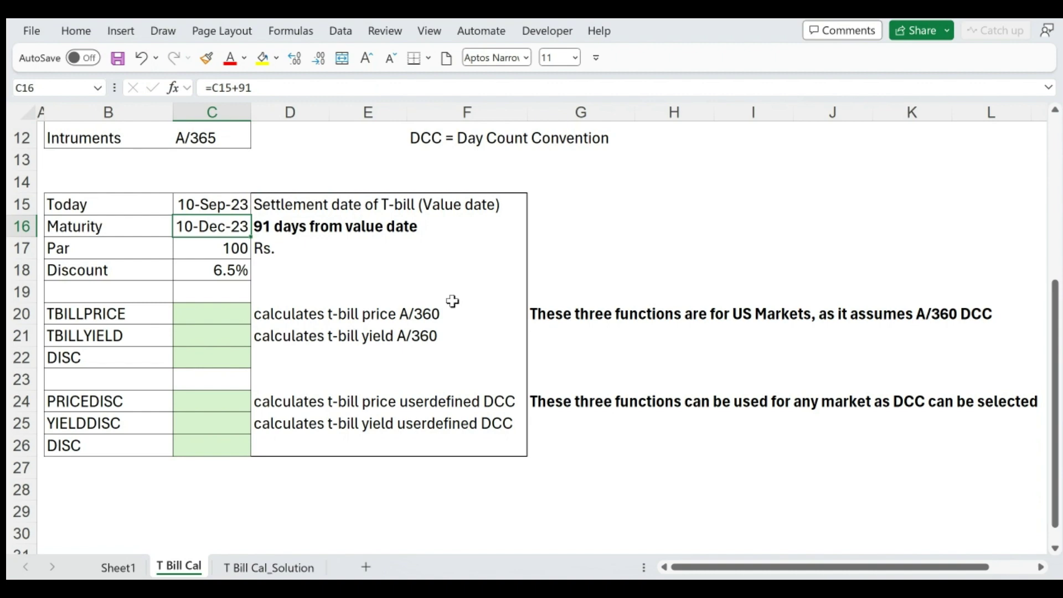
pyautogui.press('Down')
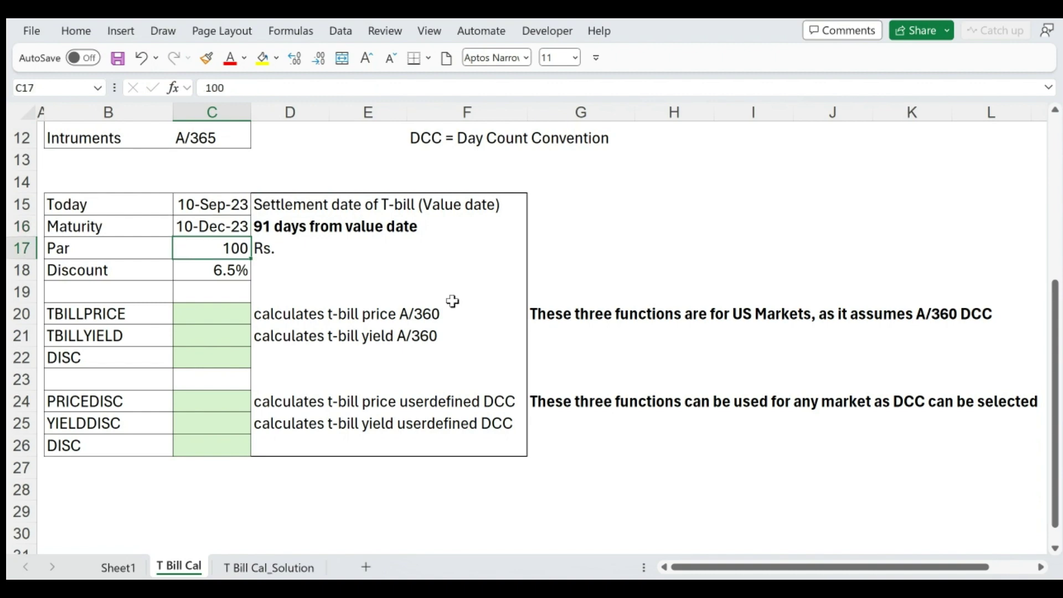
pyautogui.press('Down')
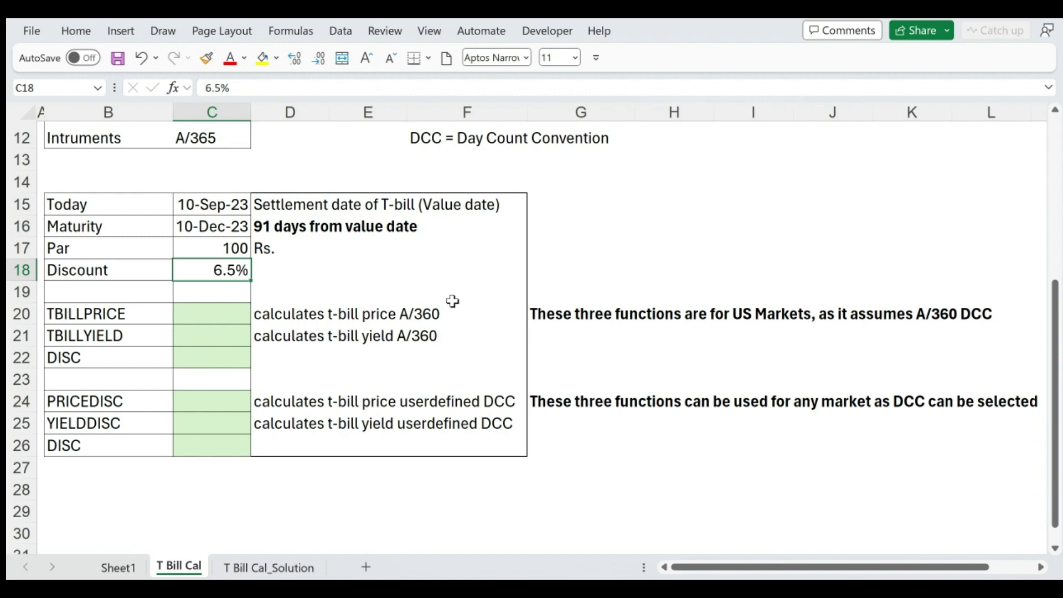
pyautogui.press('Right')
pyautogui.write('On par value')
pyautogui.press('Left')
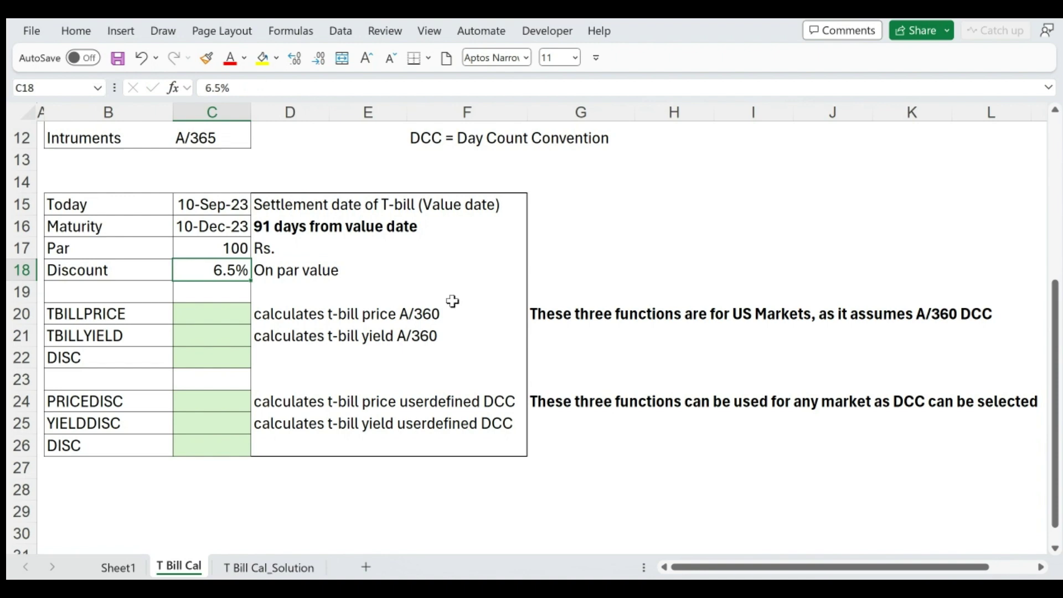
# - Calculate the A/360 T-bill price in C20 with =TBILLPRICE(C15,C16,C18), using the settlement date, maturity date and discount
pyautogui.press('Down')
pyautogui.press('Down')
pyautogui.press('Left')
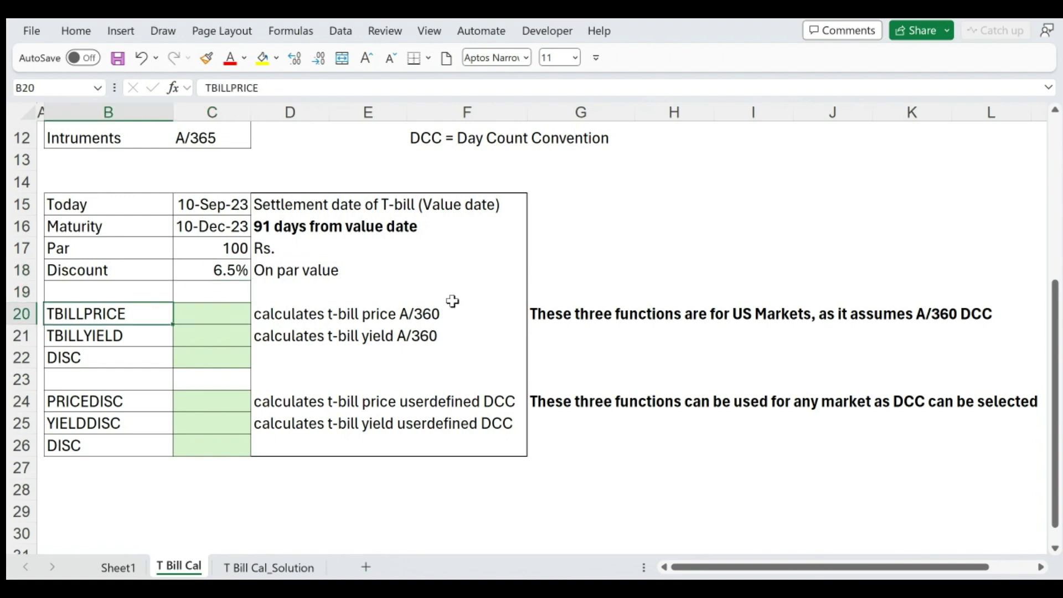
pyautogui.hotkey('shift', 'Down')
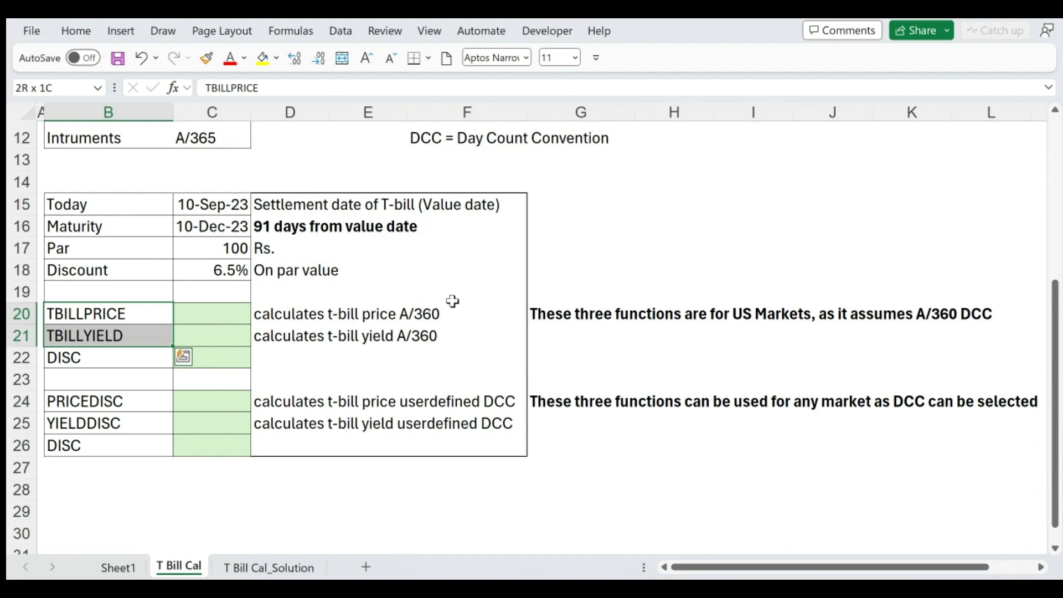
pyautogui.press('Right')
pyautogui.write('=')
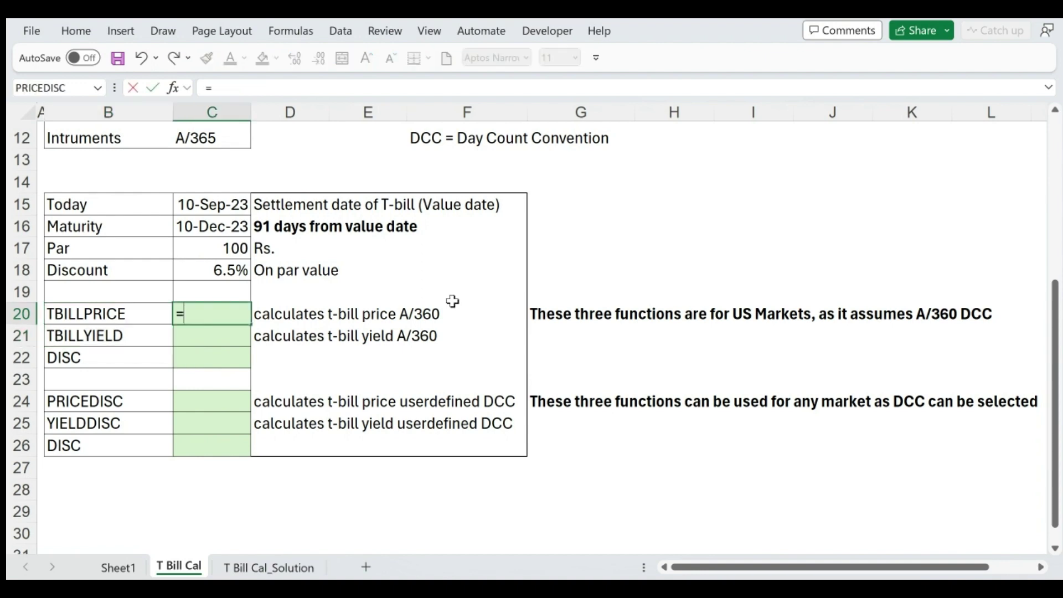
pyautogui.write('tbillprice(')
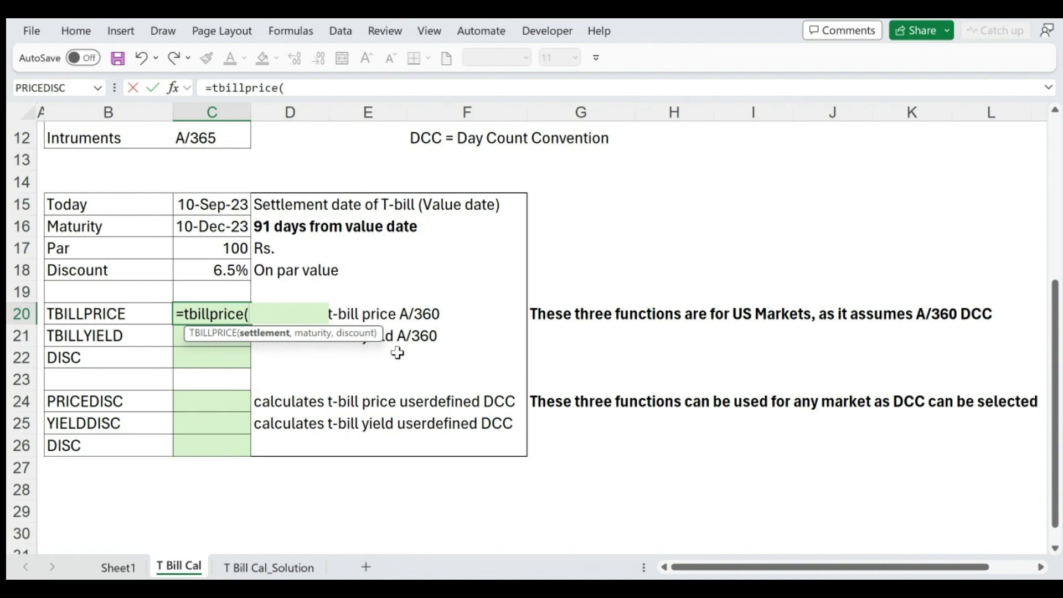
pyautogui.click(228, 207)
pyautogui.write(',')
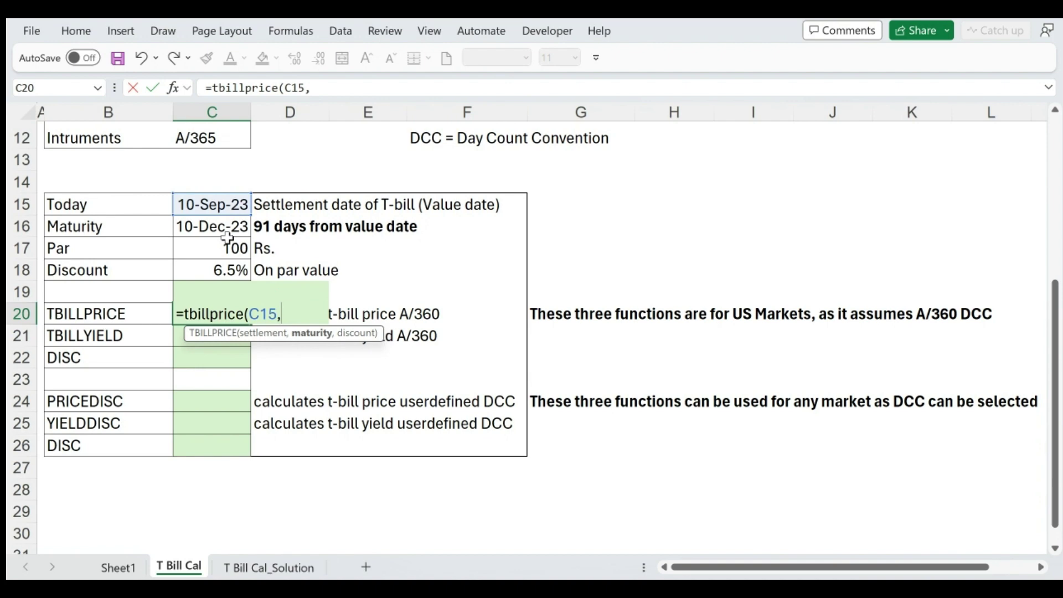
pyautogui.click(229, 231)
pyautogui.write(',')
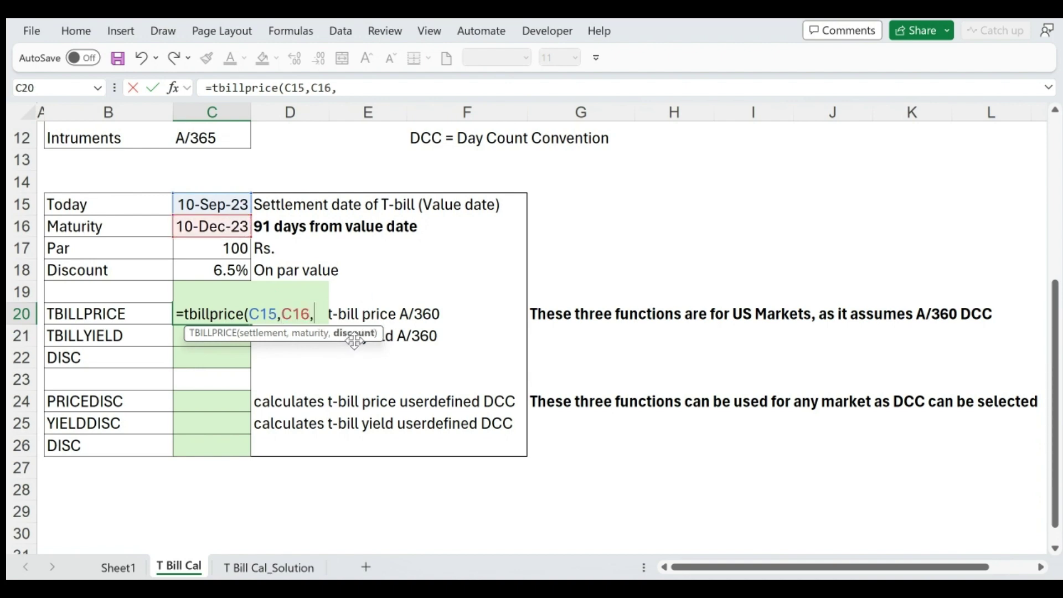
pyautogui.click(215, 272)
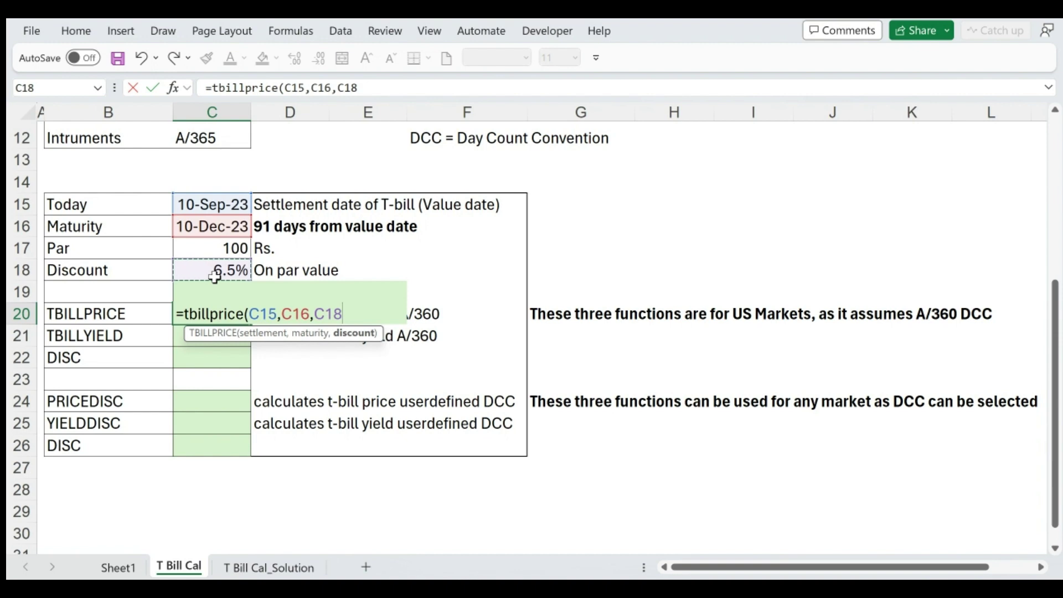
pyautogui.write(')')
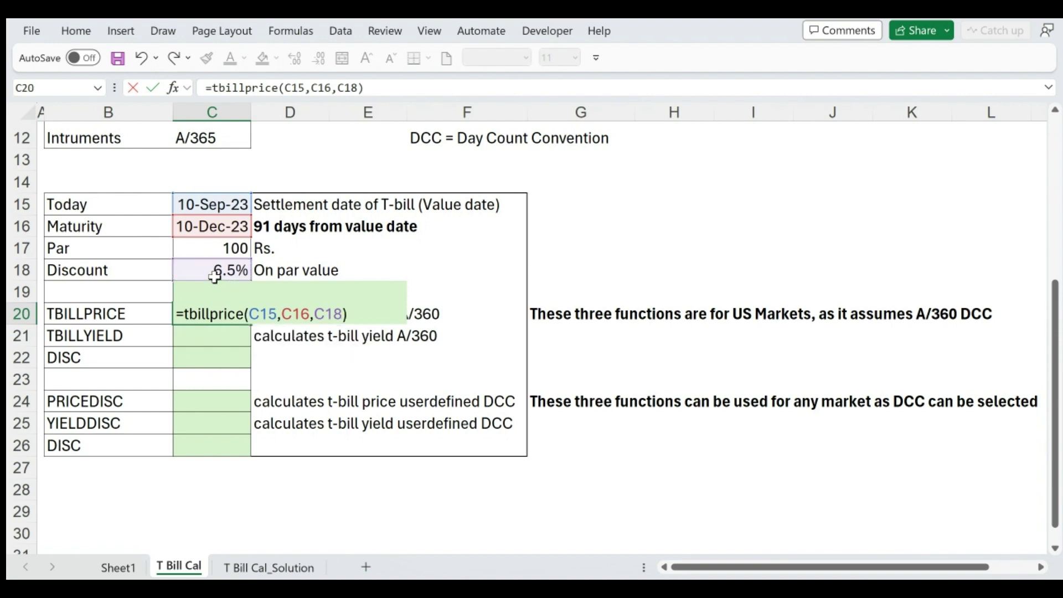
pyautogui.hotkey('ctrl', 'Return')
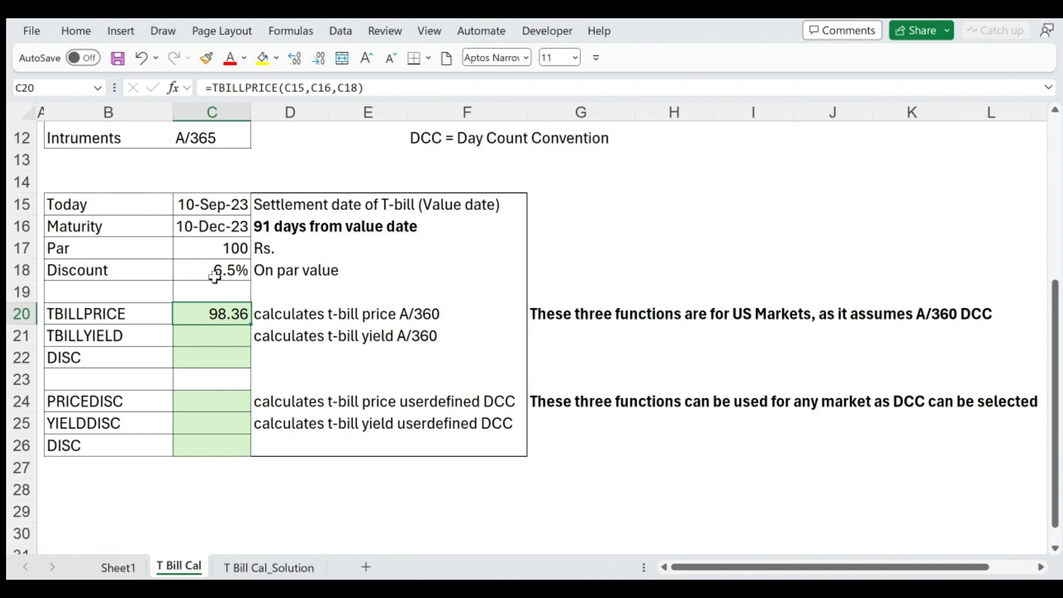
# - Calculate the A/360 T-bill yield in C21 with =TBILLYIELD(C15,C16,C20), using the settlement date, maturity date and computed price
pyautogui.press('Down')
pyautogui.write('=t')
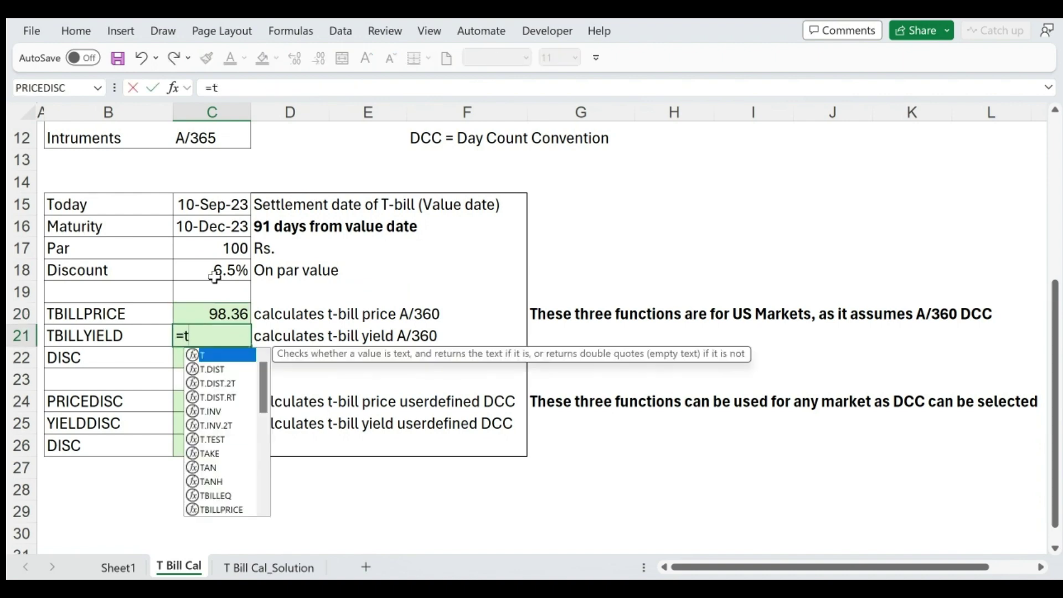
pyautogui.write('billyield(')
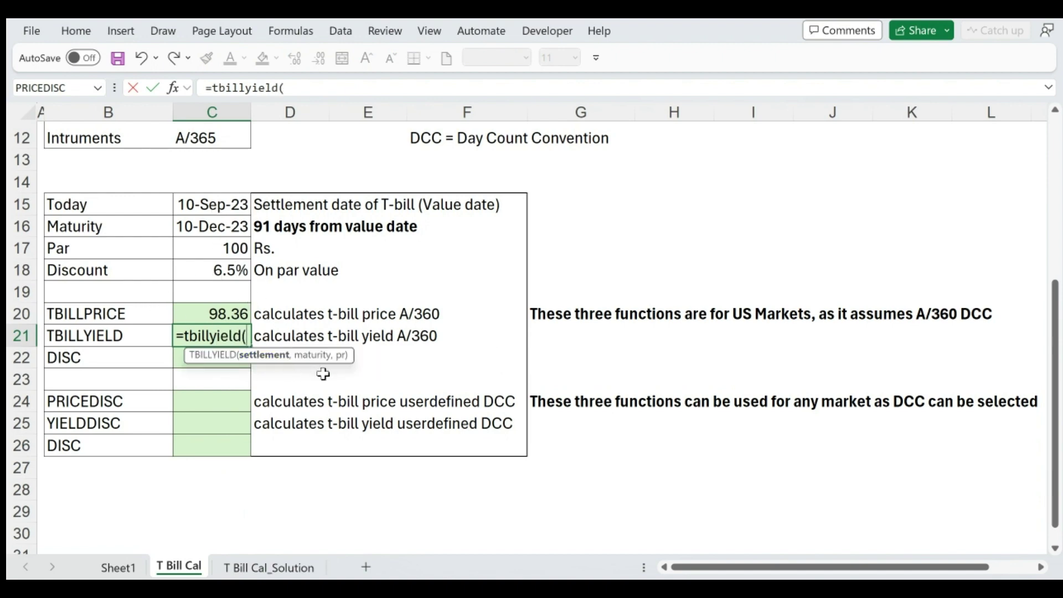
pyautogui.click(224, 206)
pyautogui.write(',')
pyautogui.click(211, 225)
pyautogui.write(',')
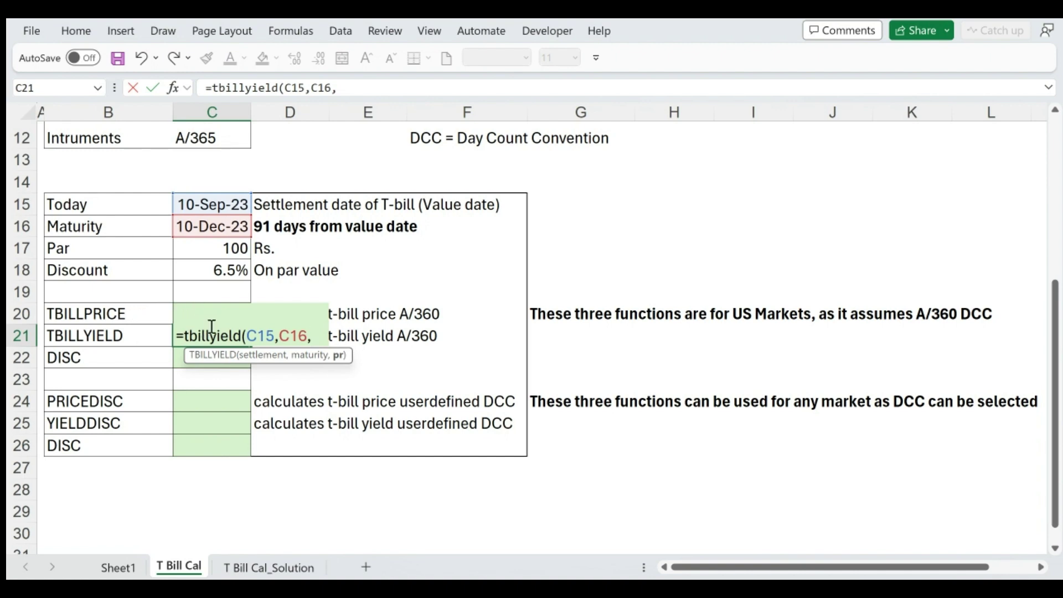
pyautogui.click(150, 314)
pyautogui.press('Right')
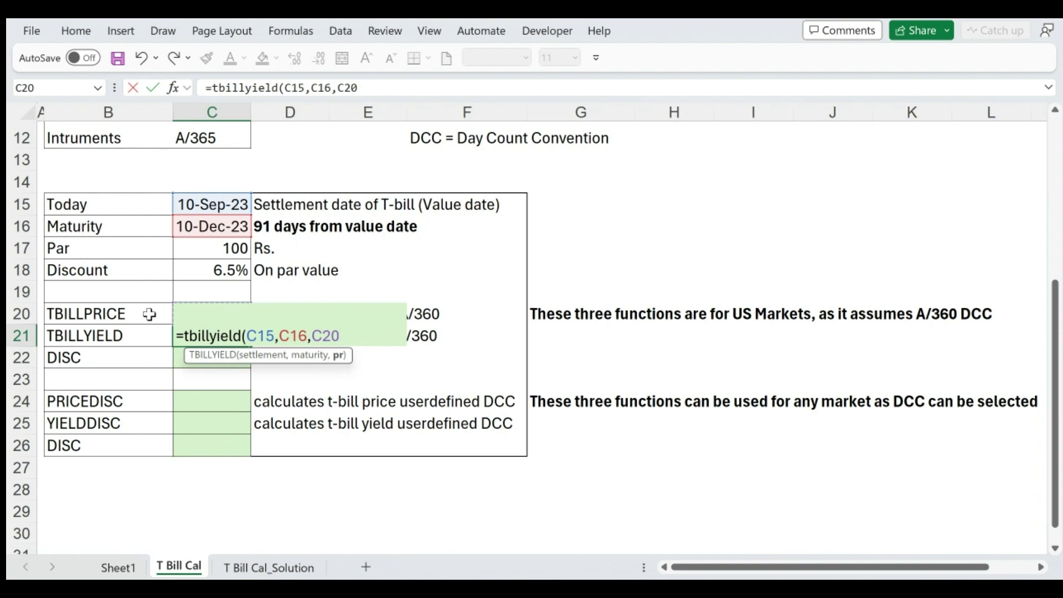
pyautogui.write(')')
pyautogui.press('Return')
# - Review the par value and discount inputs in C17:C18 against the TBILLPRICE and TBILLYIELD formulas in C20:C21
pyautogui.press('Up')
pyautogui.press('Up')
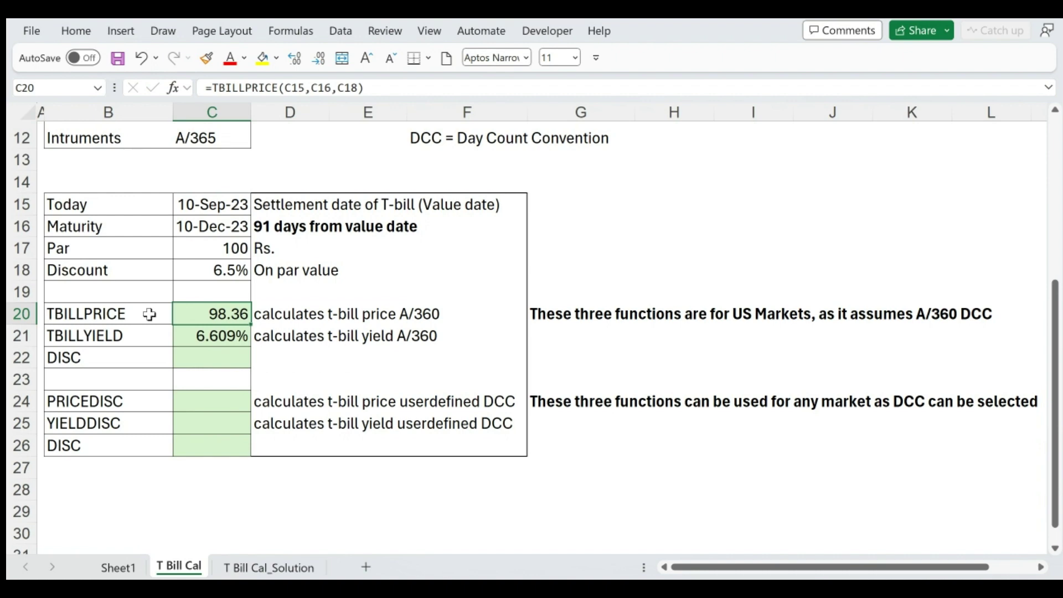
pyautogui.press('Up')
pyautogui.press('Up')
pyautogui.press('Up')
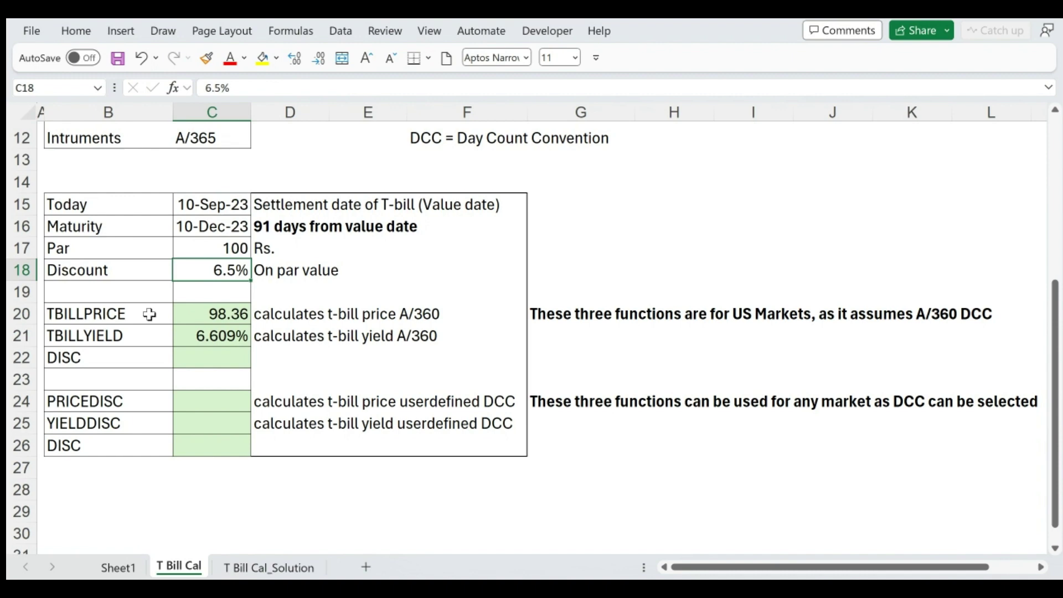
pyautogui.press('Left')
pyautogui.press('Right')
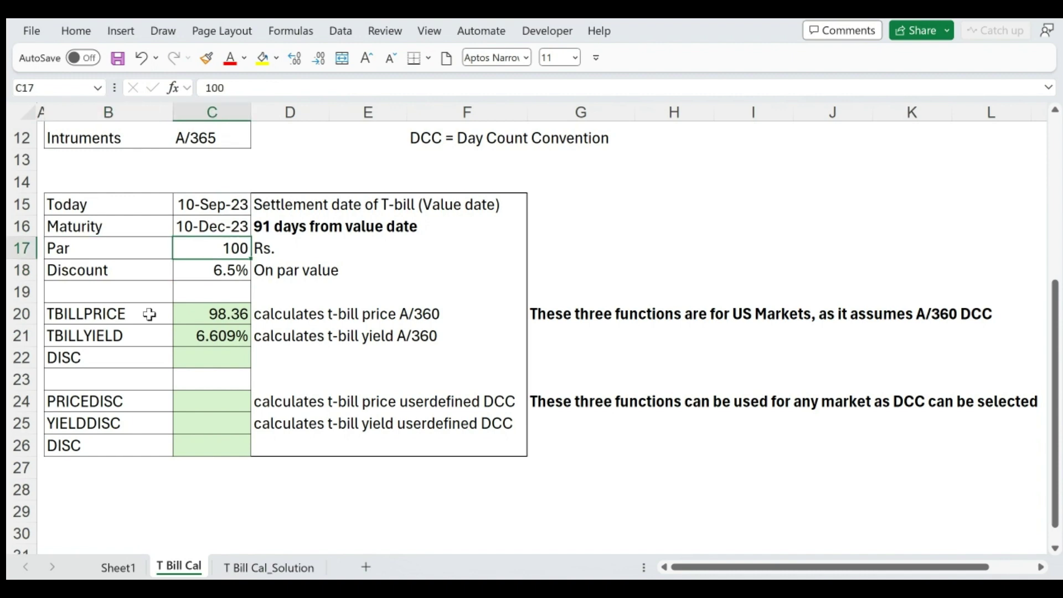
pyautogui.press('Right')
pyautogui.press('Left')
pyautogui.press('Right')
pyautogui.press('Left')
pyautogui.press('Down')
pyautogui.press('Down')
pyautogui.press('Down')
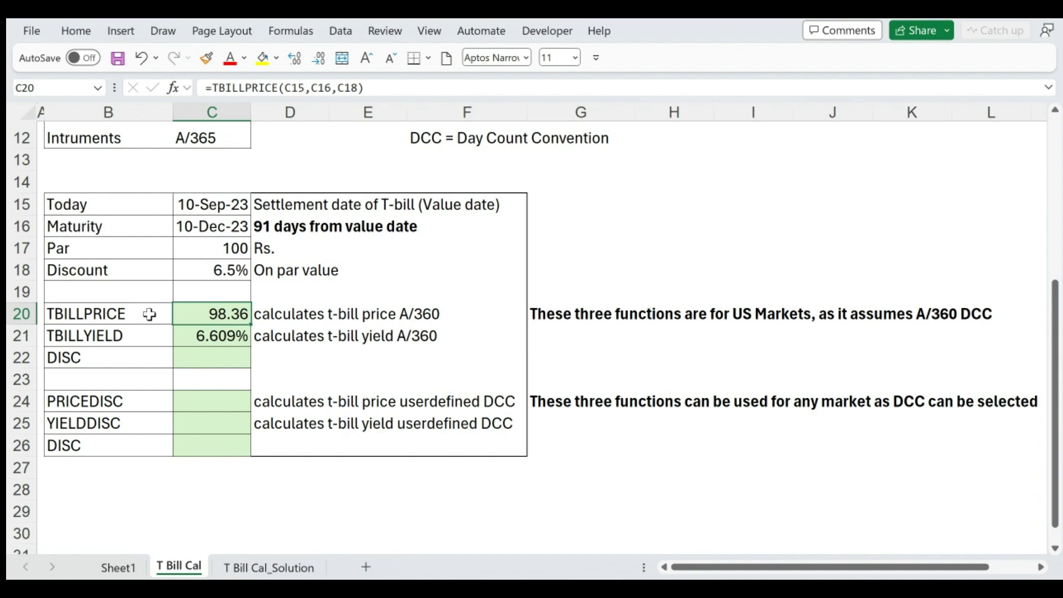
pyautogui.press('Down')
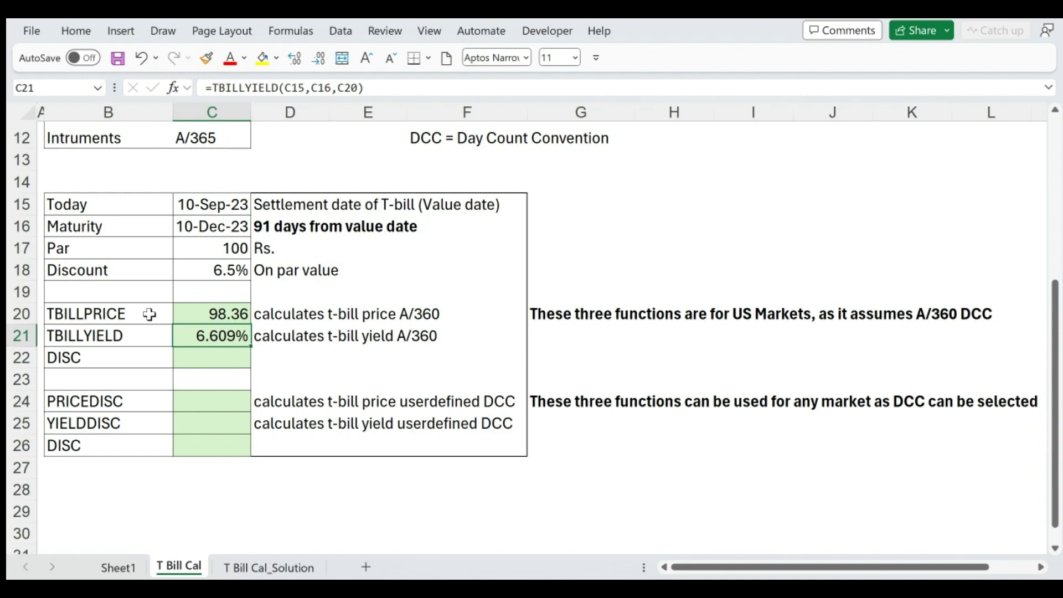
# - Calculate the A/365 T-bill price in C24 with =PRICEDISC(C15,C16,C18,C17,3), choosing the Actual/365 basis
pyautogui.press('Down')
pyautogui.press('Down')
pyautogui.press('Down')
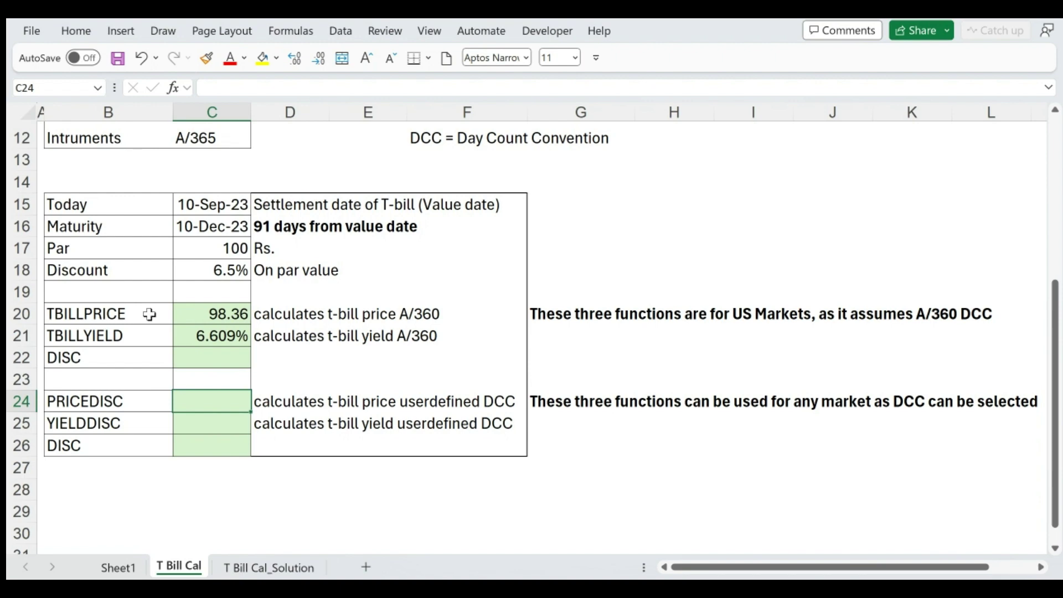
pyautogui.write('=priced')
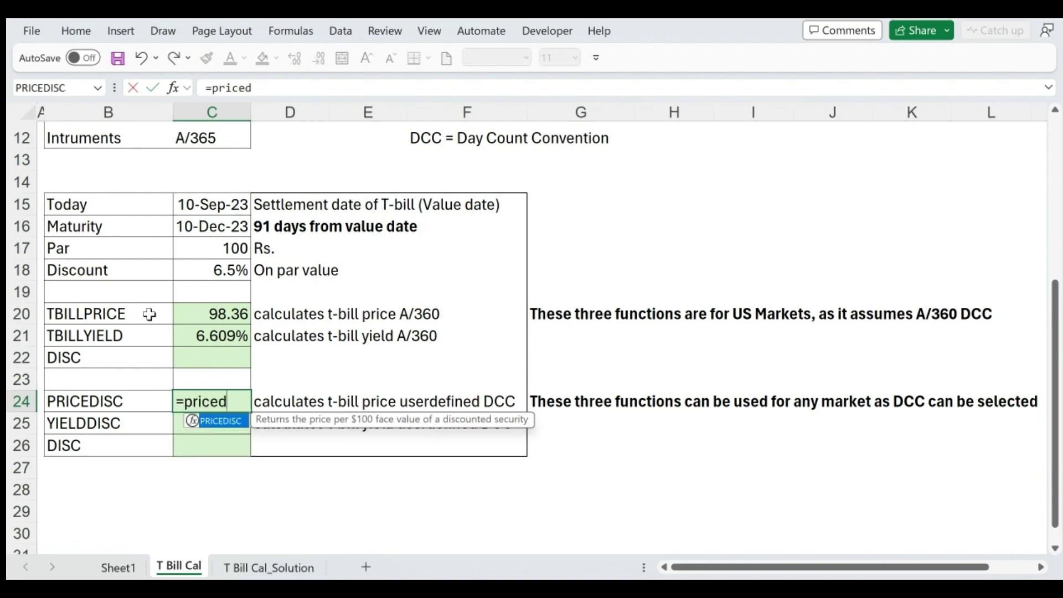
pyautogui.write('isc(')
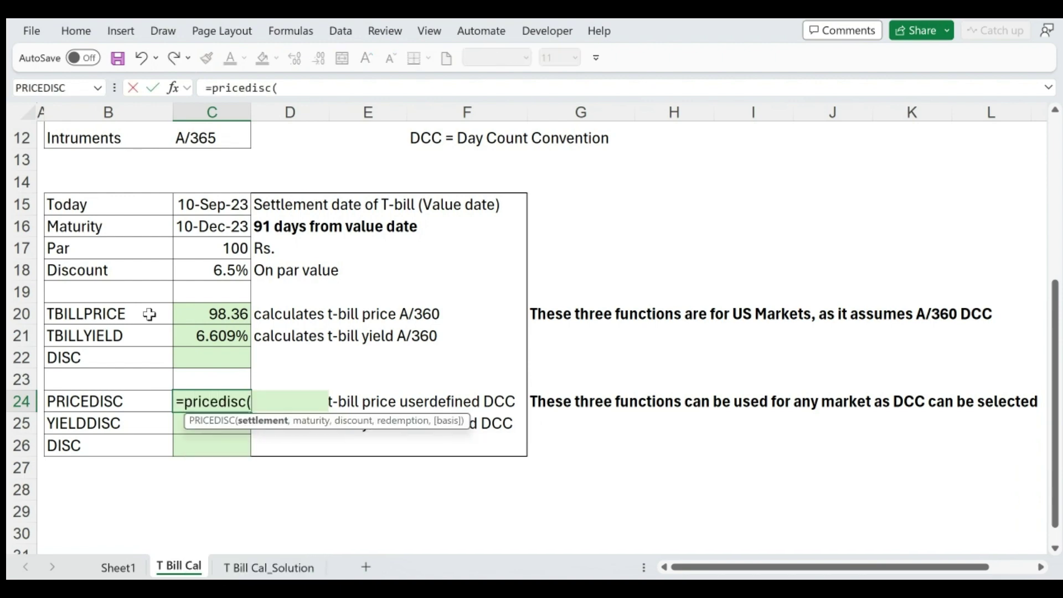
pyautogui.click(212, 205)
pyautogui.write(',')
pyautogui.click(212, 227)
pyautogui.write(',')
pyautogui.click(208, 269)
pyautogui.write(',')
pyautogui.click(208, 250)
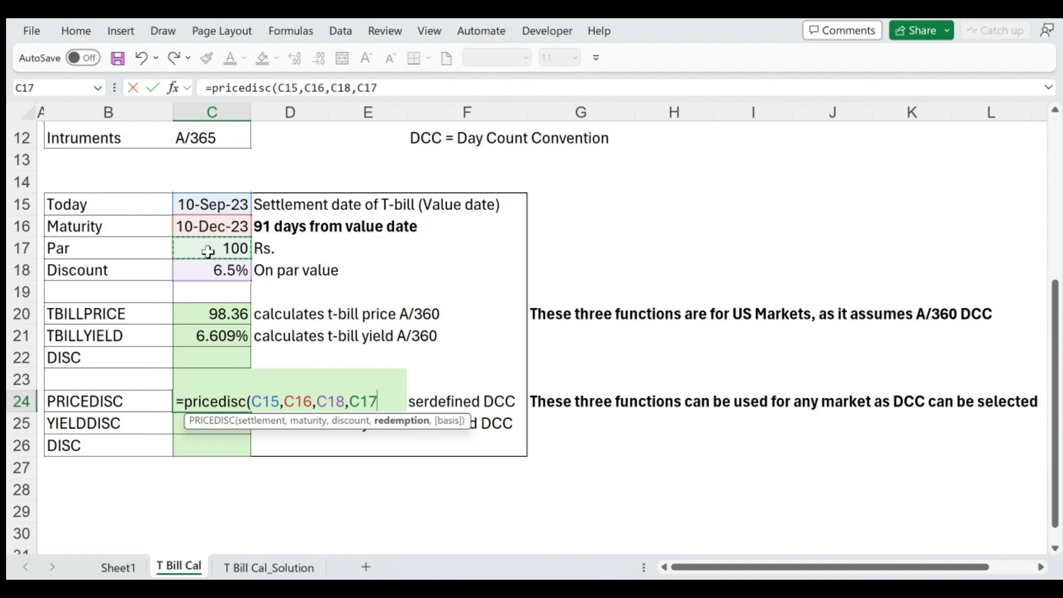
pyautogui.write(',')
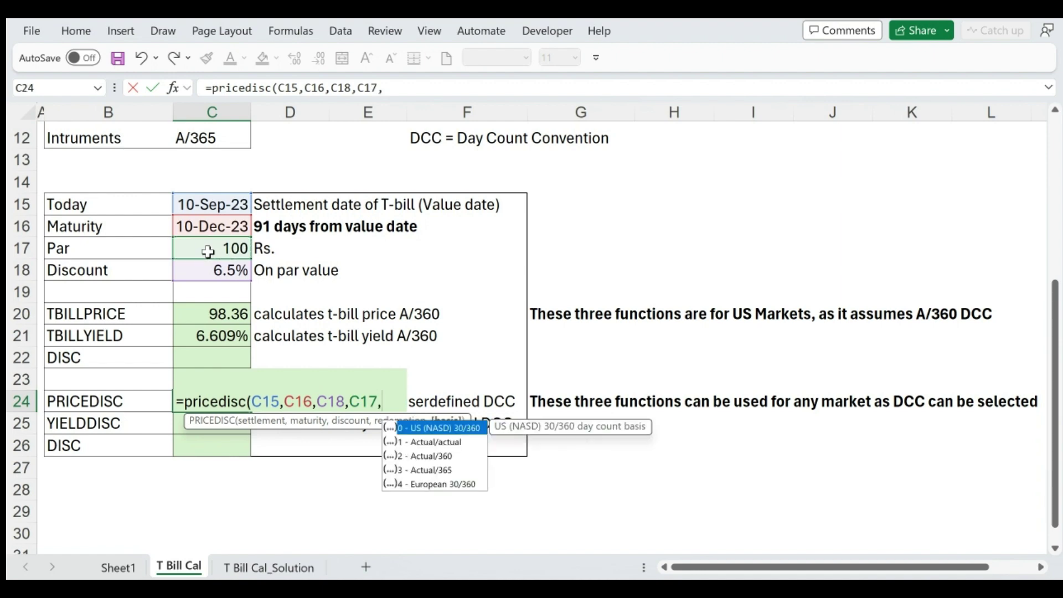
pyautogui.press('BackSpace')
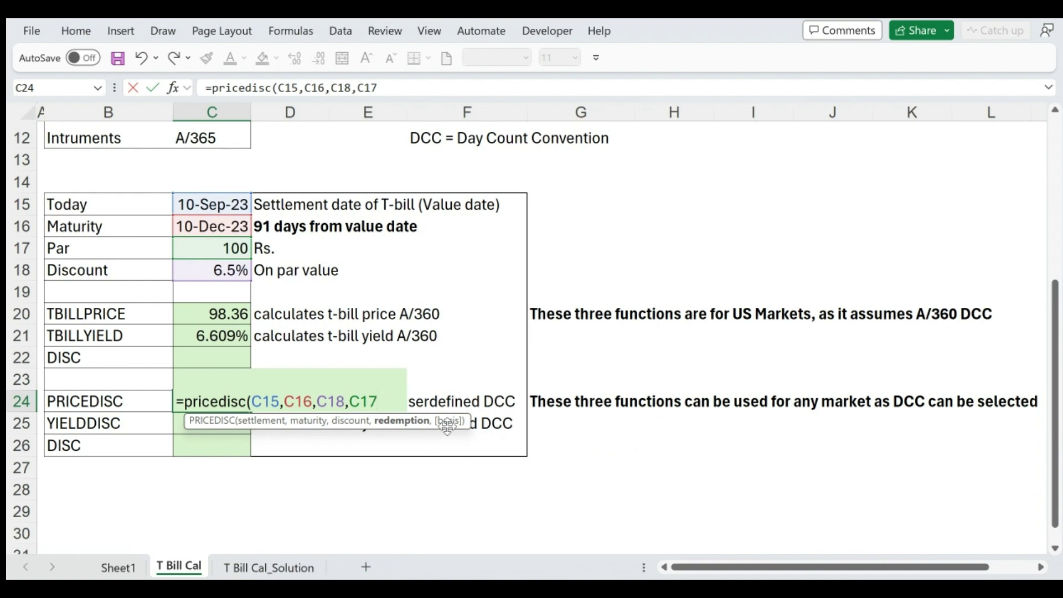
pyautogui.write(',')
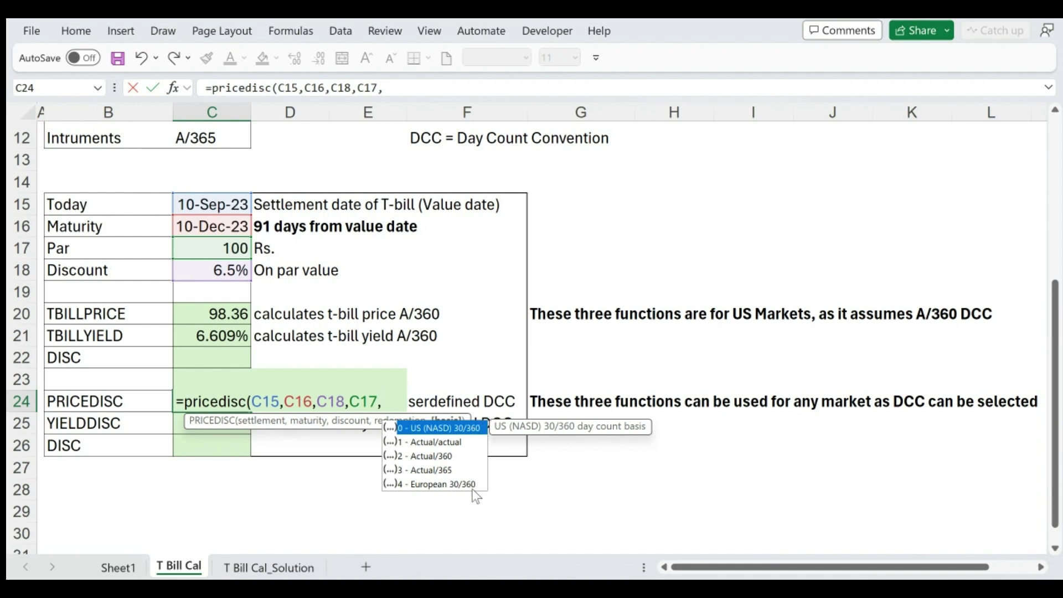
pyautogui.doubleClick(437, 470)
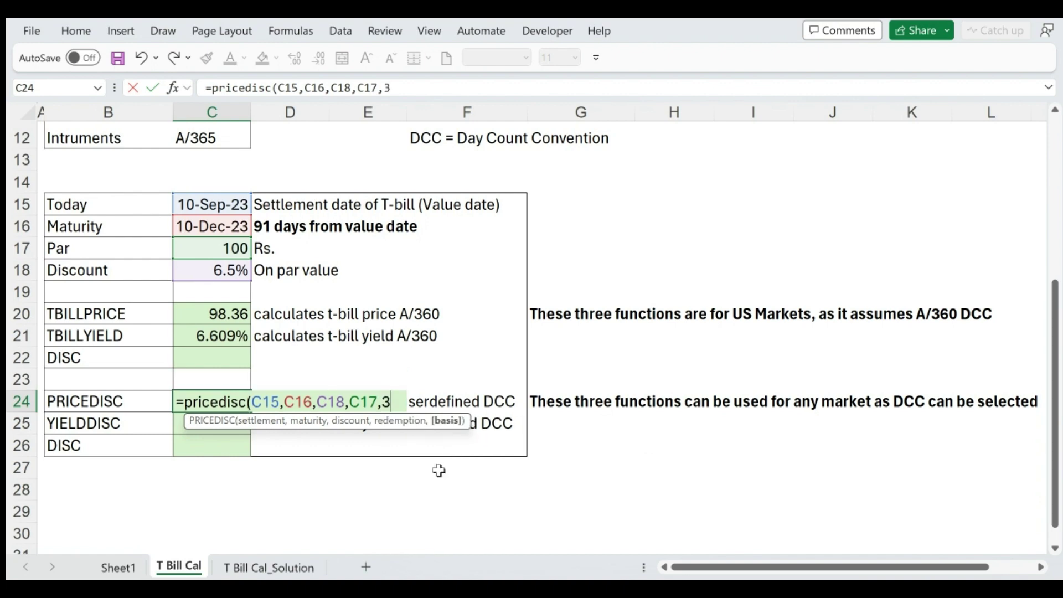
pyautogui.write(')')
pyautogui.press('Return')
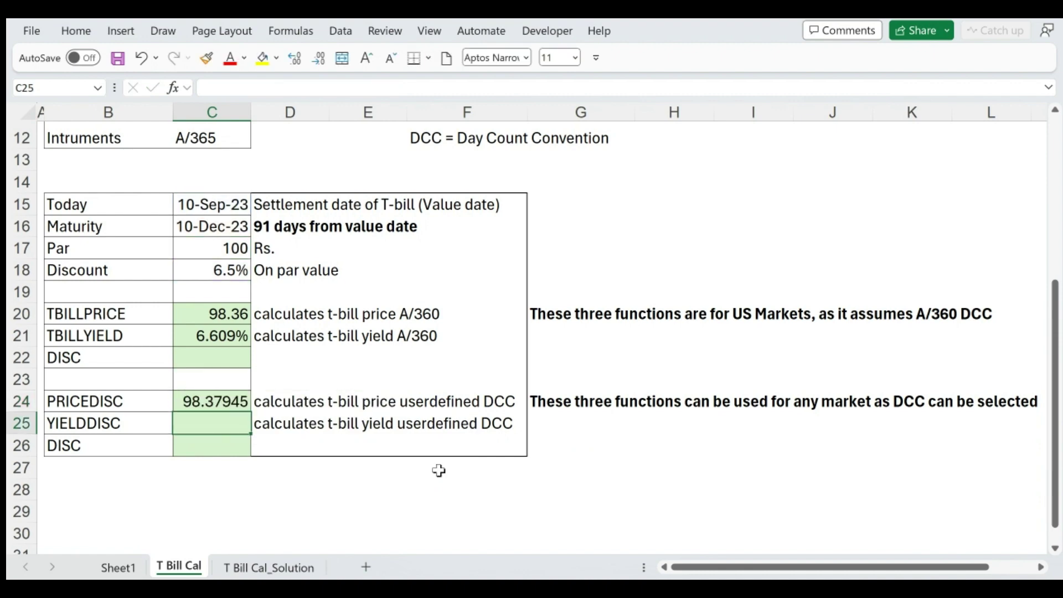
# - Format the PRICEDISC result in C24 as a number with two decimals and compare it with the TBILLPRICE result in C20
pyautogui.press('Up')
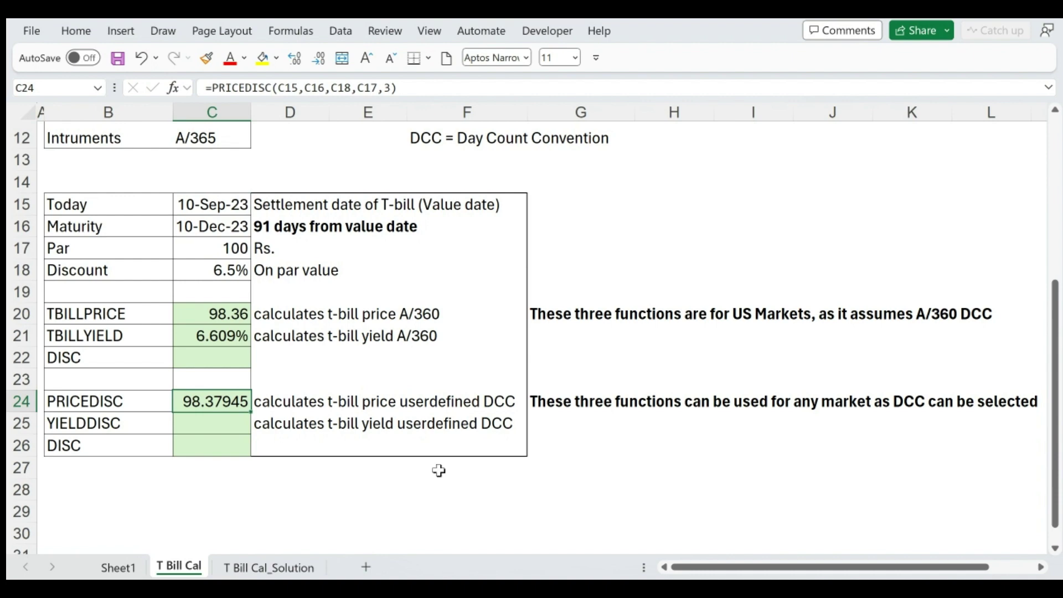
pyautogui.hotkey('ctrl', 'shift', '1')
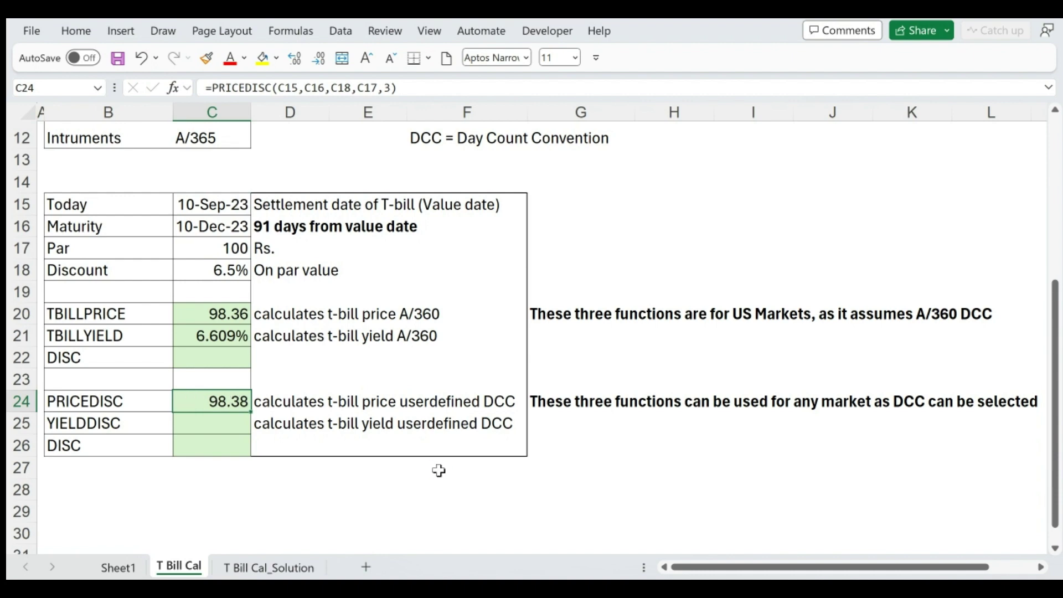
pyautogui.click(225, 310)
pyautogui.click(237, 399)
# - Calculate the A/365 T-bill yield in C25 with =YIELDDISC(C15,C16,C24,C17,3), using the PRICEDISC price and par value
pyautogui.click(224, 430)
pyautogui.write('=')
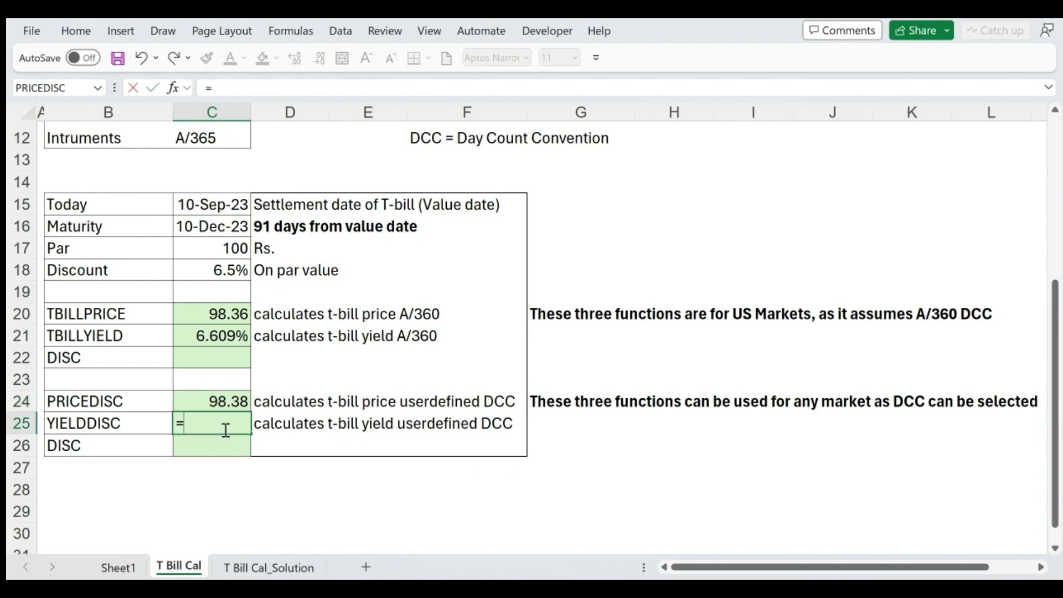
pyautogui.write('yielddisc(')
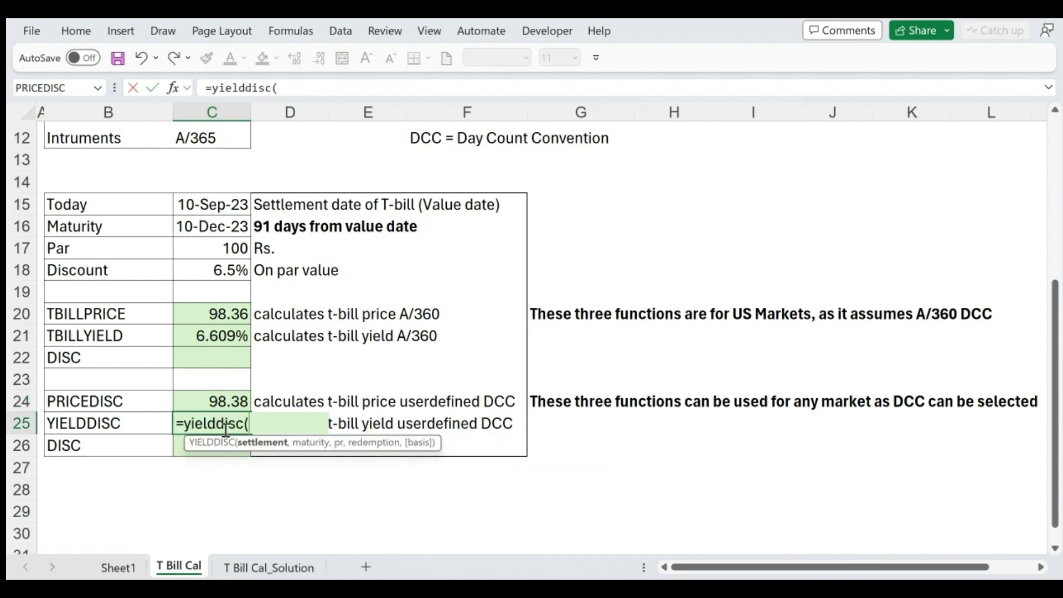
pyautogui.click(224, 201)
pyautogui.write(',')
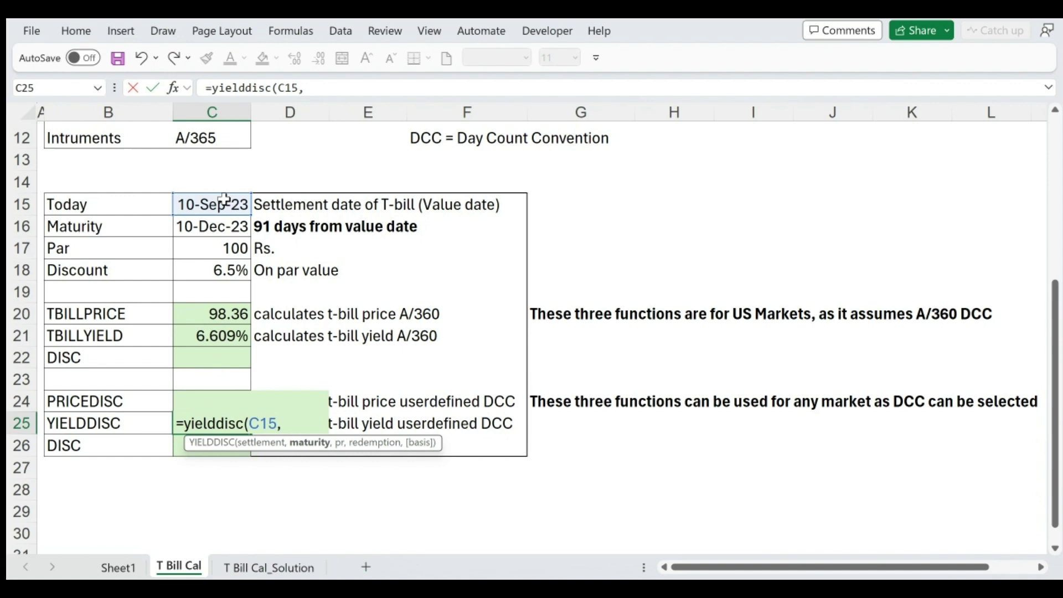
pyautogui.click(227, 222)
pyautogui.write(',')
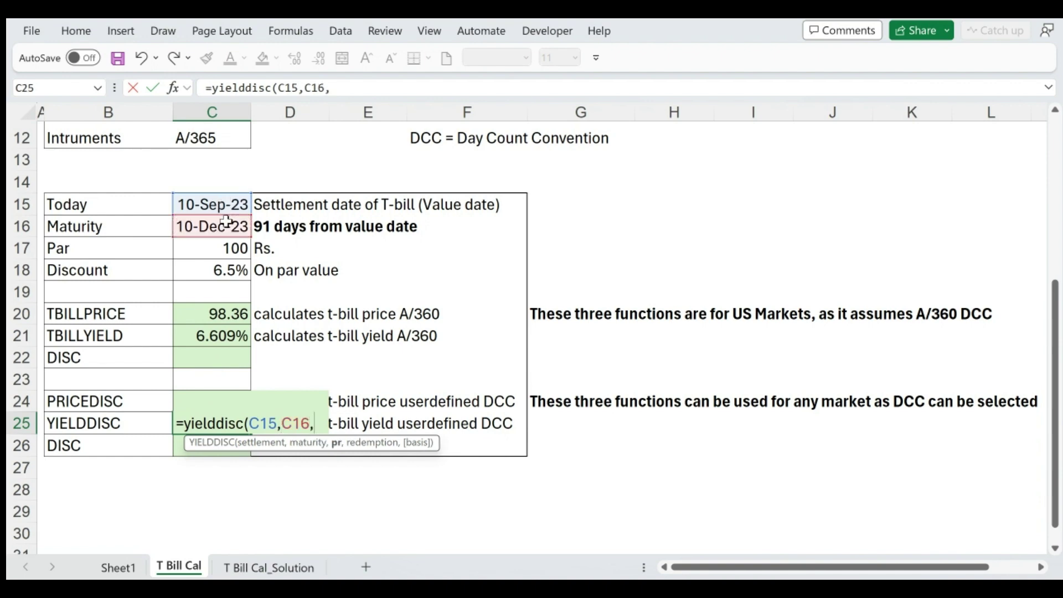
pyautogui.click(139, 406)
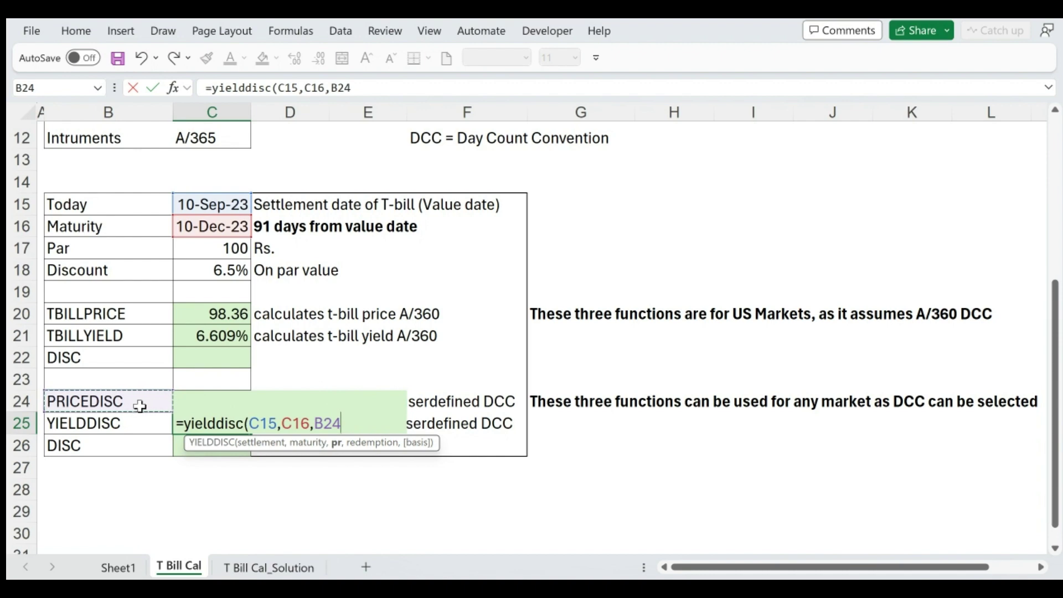
pyautogui.press('Right')
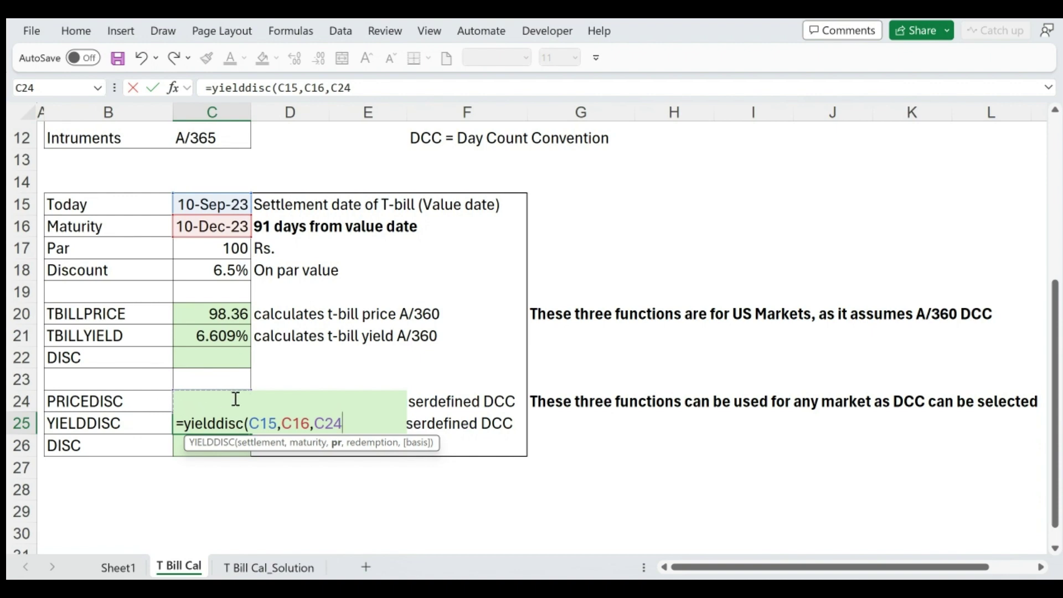
pyautogui.write(',')
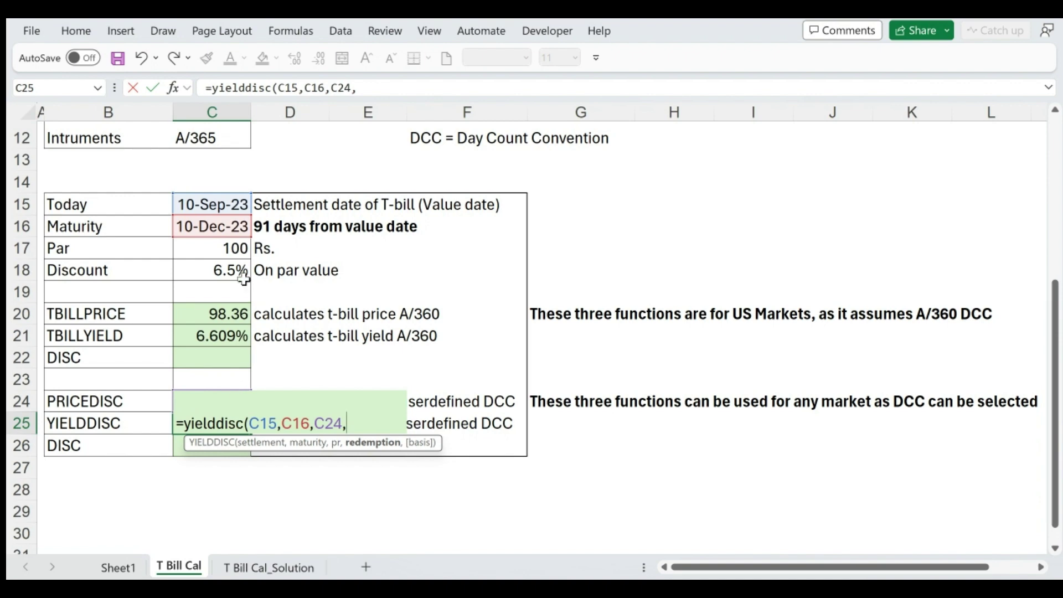
pyautogui.click(232, 247)
pyautogui.write(',')
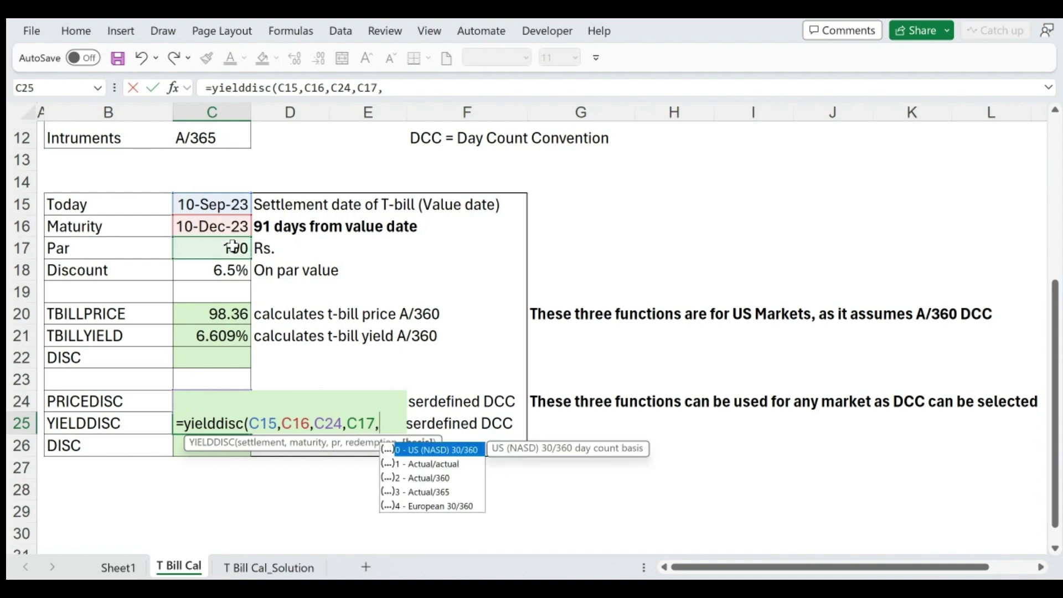
pyautogui.write('3)')
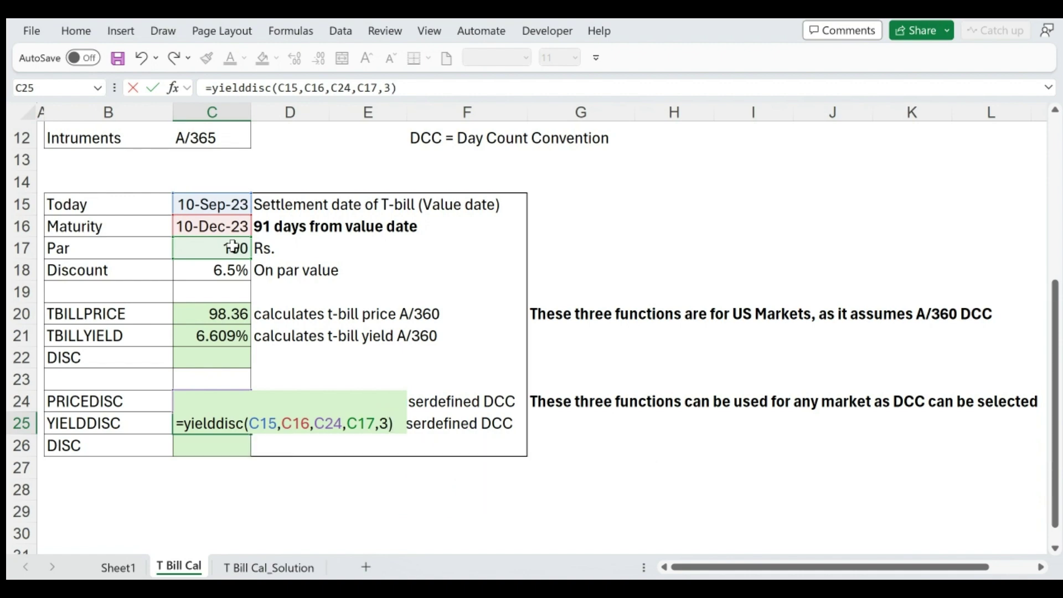
pyautogui.press('Return')
# - Calculate the A/360 discount rate in C22 with =DISC(C15,C16,C20,C17,2) and compare it with the discount input in C18
pyautogui.press('Up')
pyautogui.press('Up')
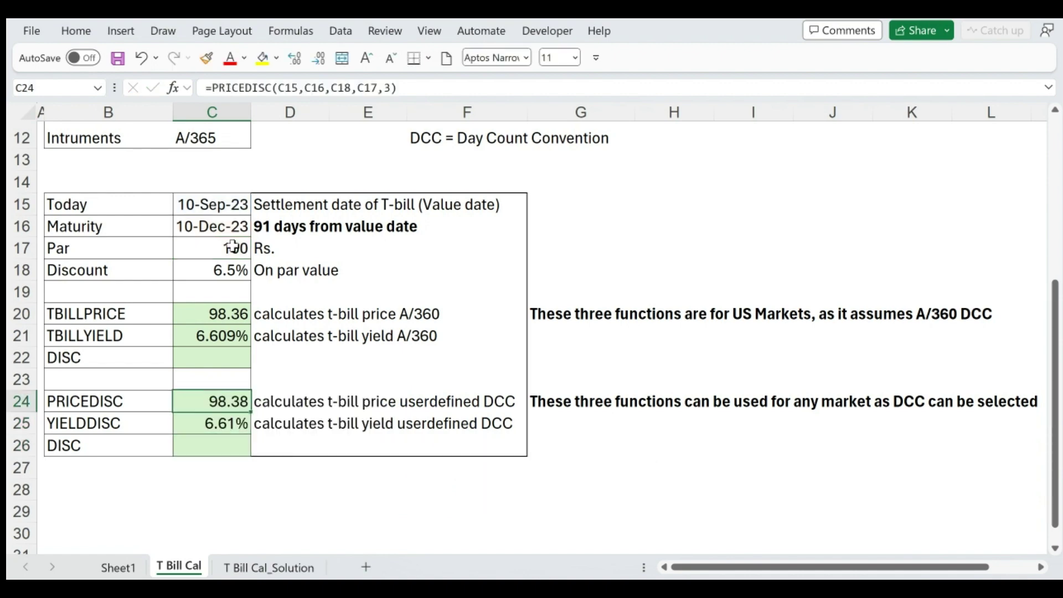
pyautogui.press('Up')
pyautogui.press('Up')
pyautogui.press('Up')
pyautogui.press('Down')
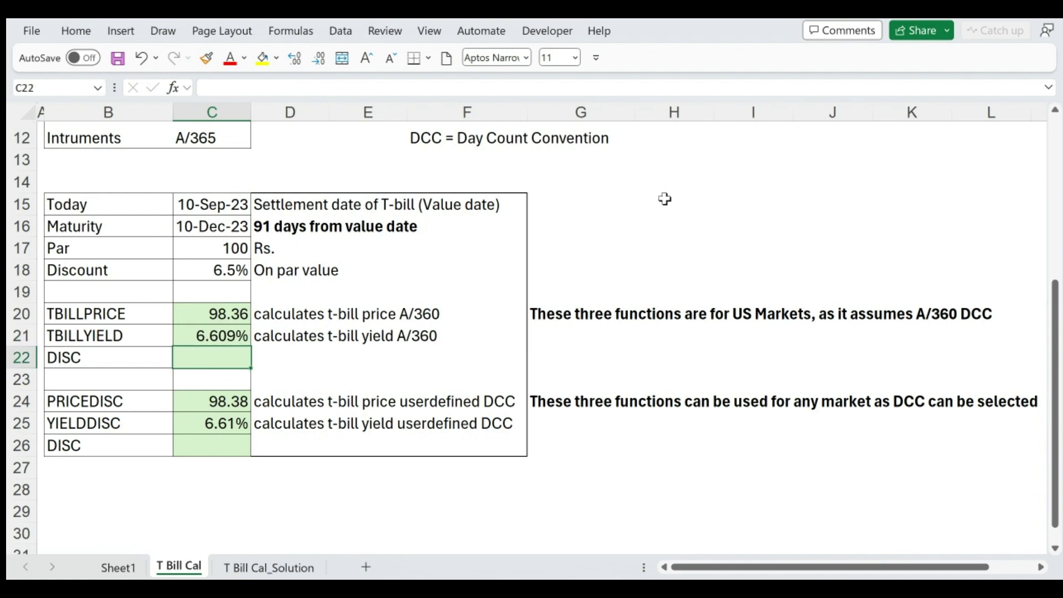
pyautogui.write('=disc(')
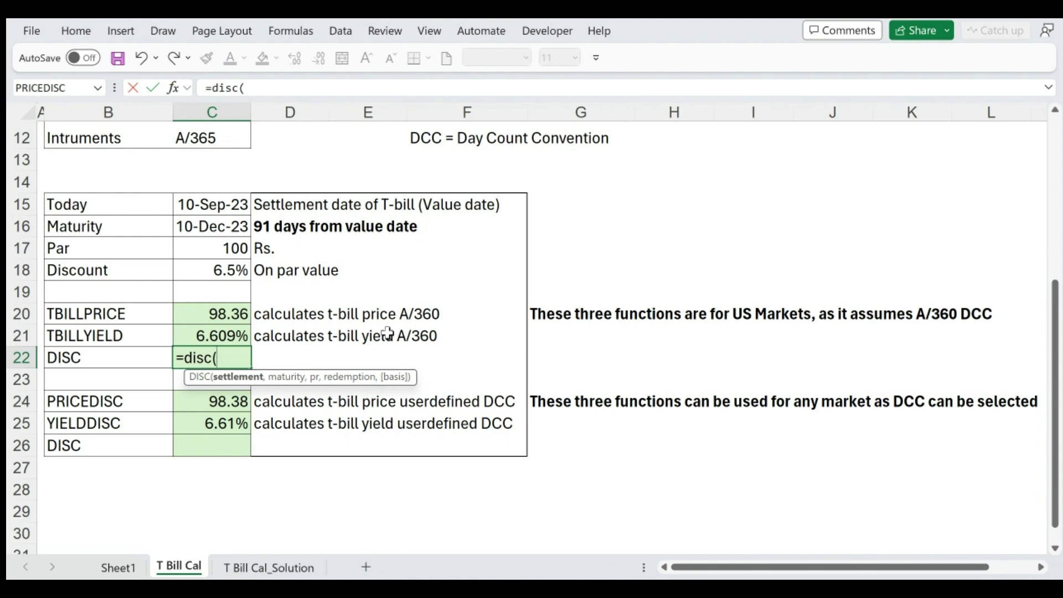
pyautogui.click(235, 210)
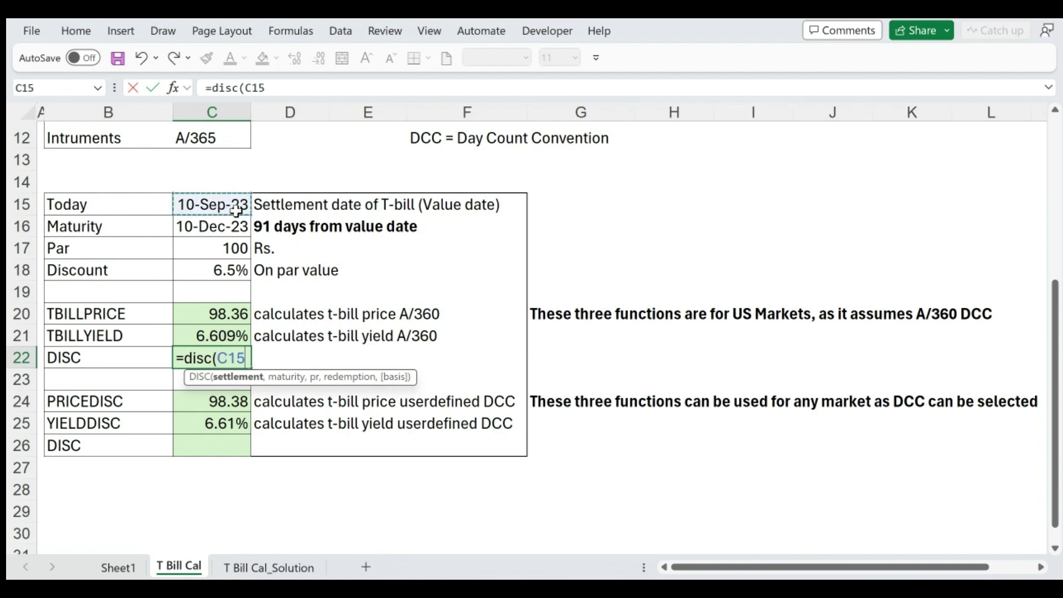
pyautogui.write(',')
pyautogui.click(235, 228)
pyautogui.write(',')
pyautogui.click(212, 315)
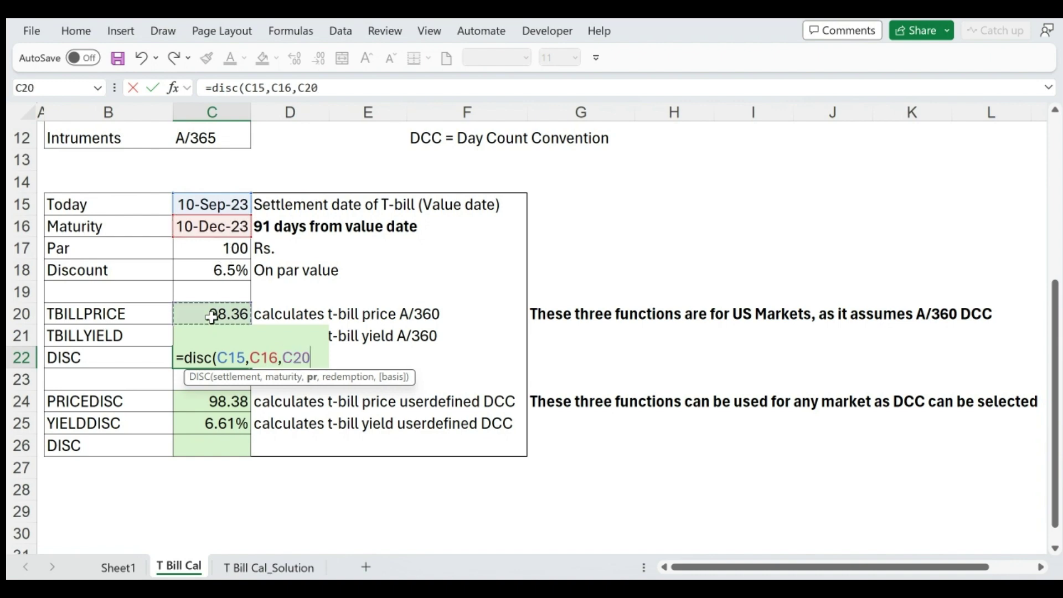
pyautogui.write(',')
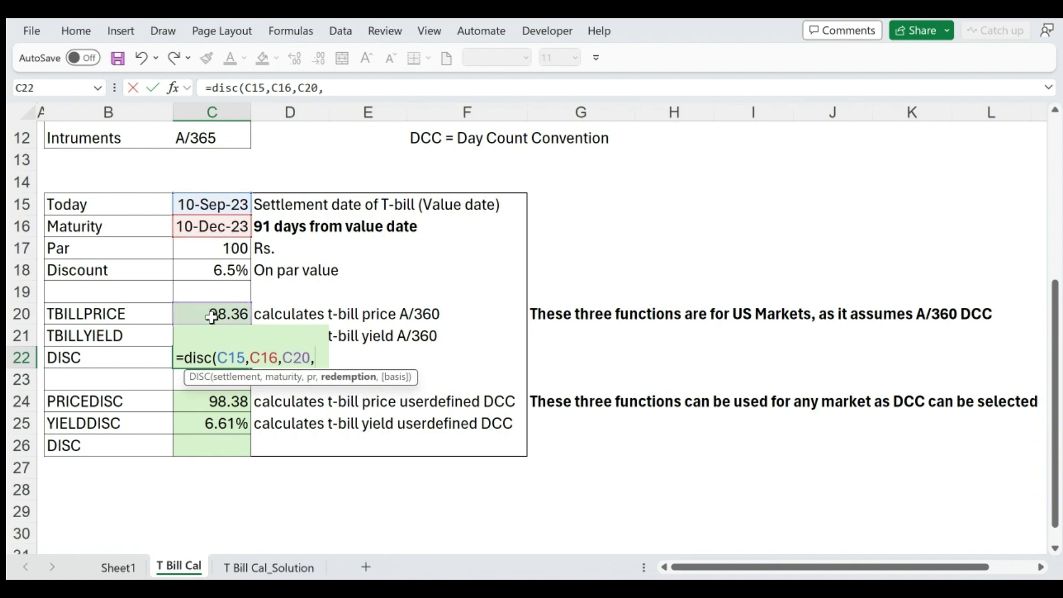
pyautogui.click(236, 250)
pyautogui.write(',')
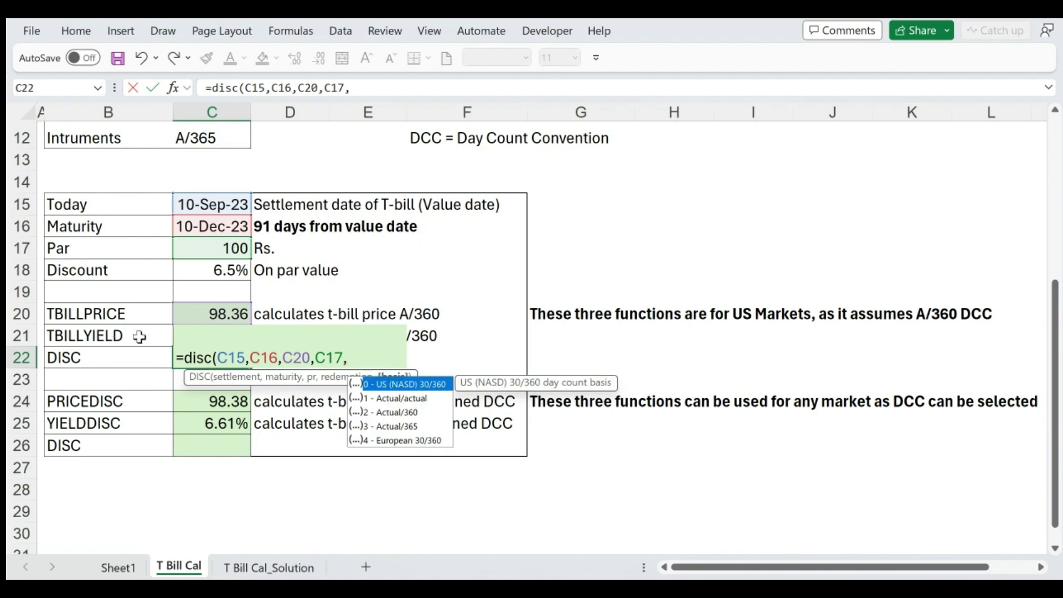
pyautogui.write('2)')
pyautogui.press('Return')
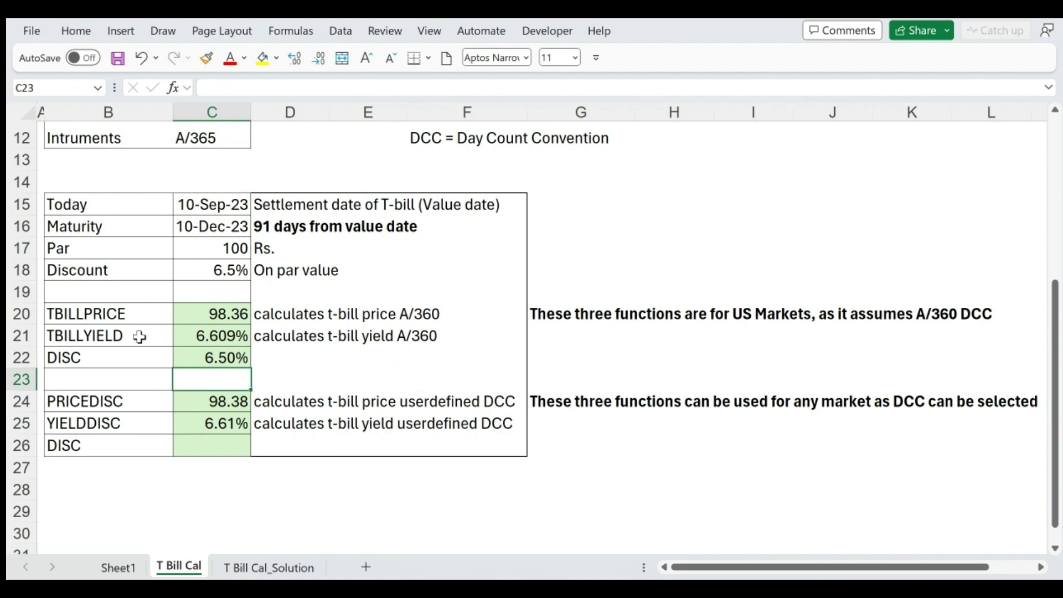
pyautogui.press('Up')
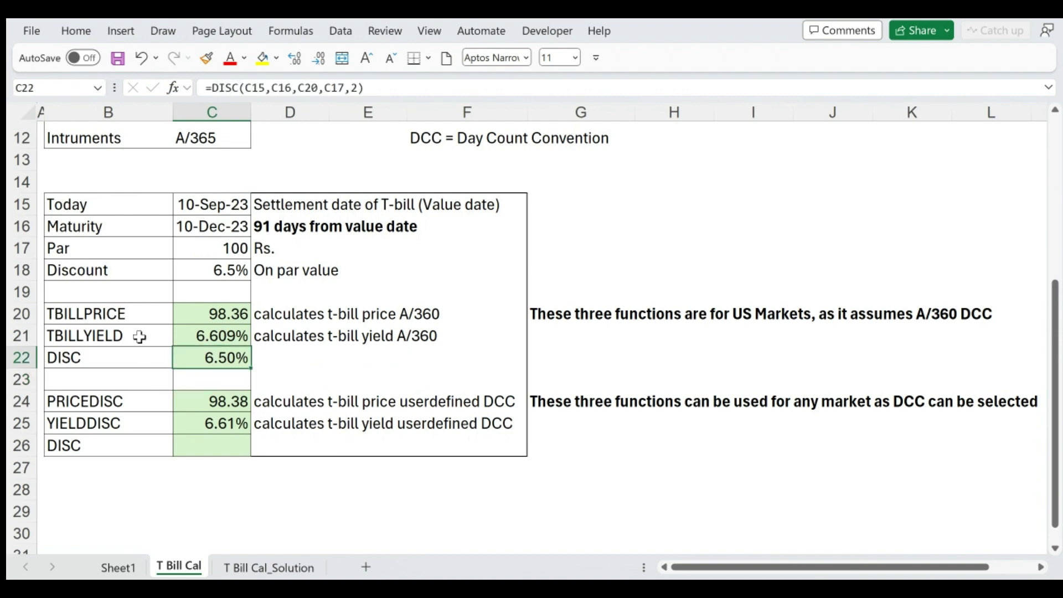
pyautogui.keyDown('ctrl'); pyautogui.click(229, 269); pyautogui.keyUp('ctrl')
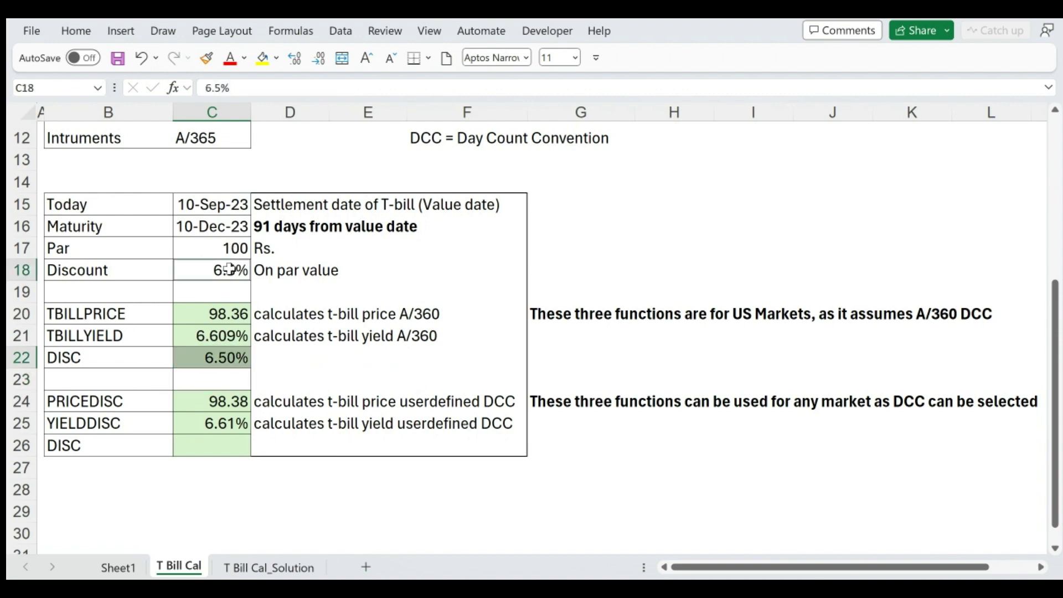
# - Calculate the A/365 discount rate in C26 with =DISC(C15,C16,C24,C17,3), using the PRICEDISC price and the Actual/365 basis
pyautogui.click(239, 442)
pyautogui.write('=')
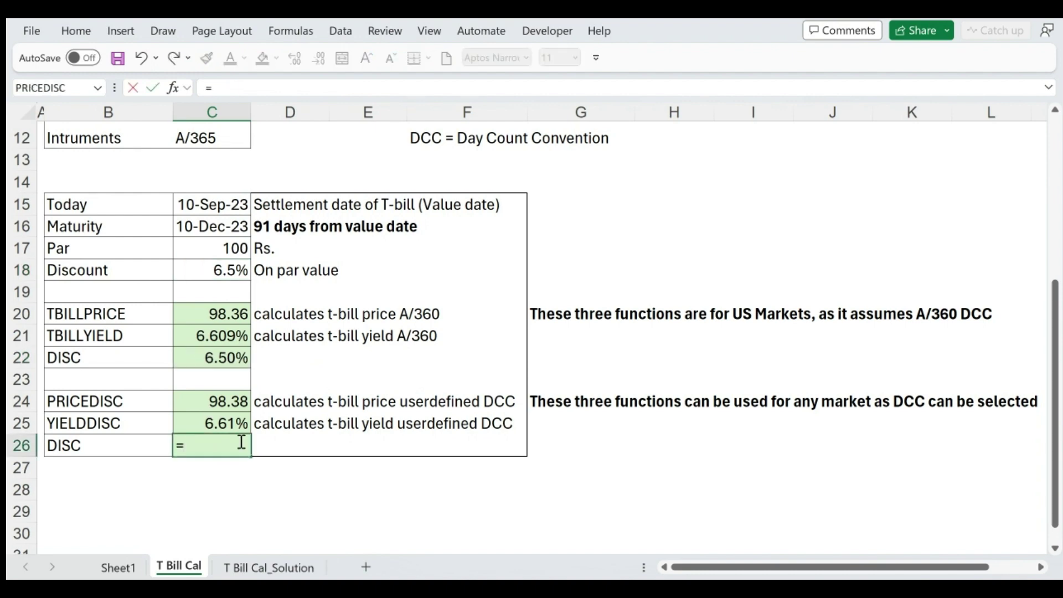
pyautogui.write('disc(')
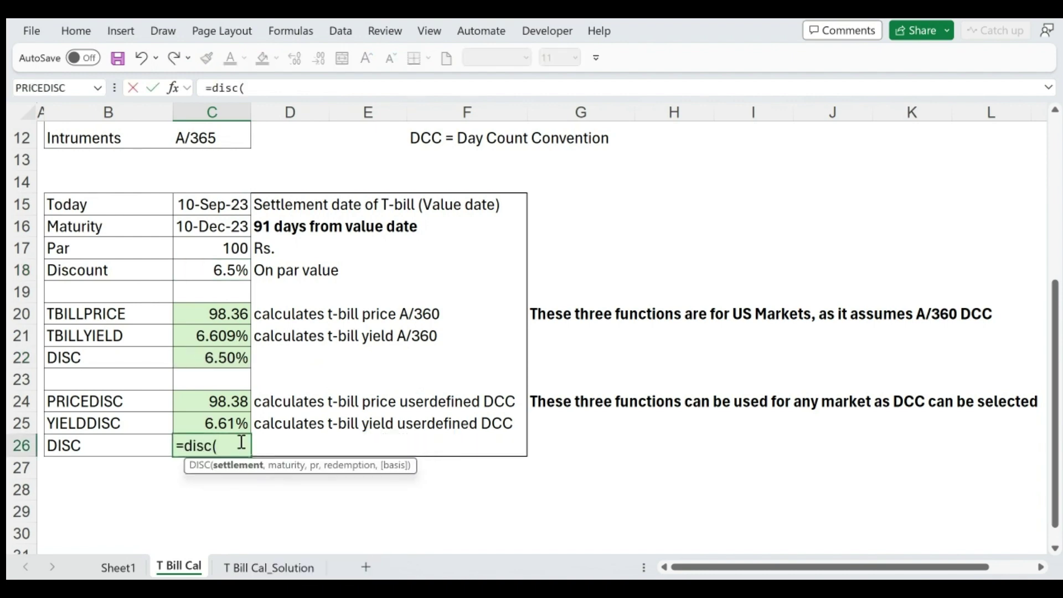
pyautogui.click(230, 206)
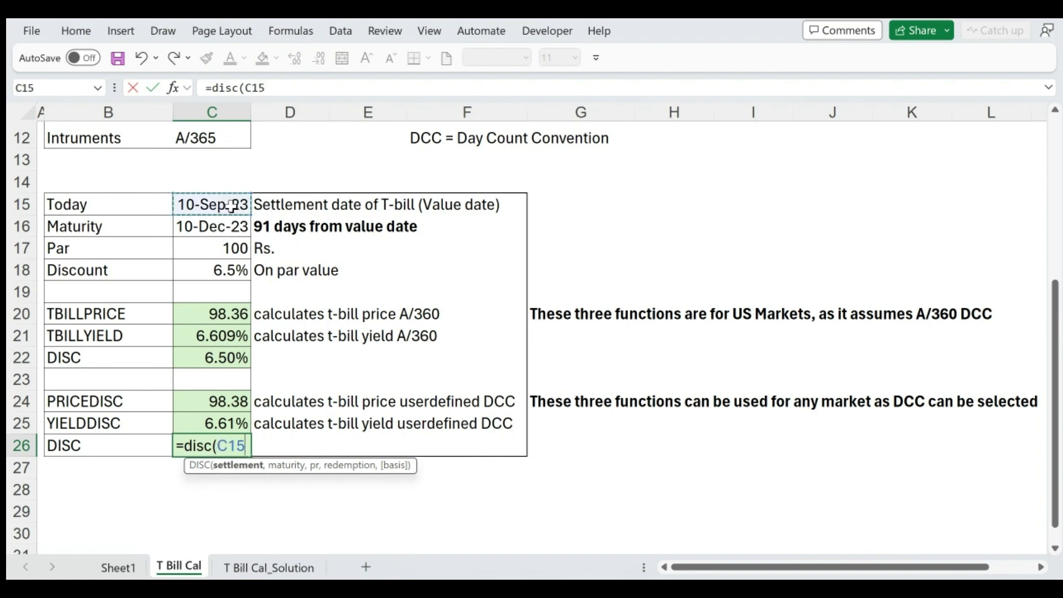
pyautogui.write(',')
pyautogui.click(234, 229)
pyautogui.write(',')
pyautogui.click(226, 401)
pyautogui.write(',')
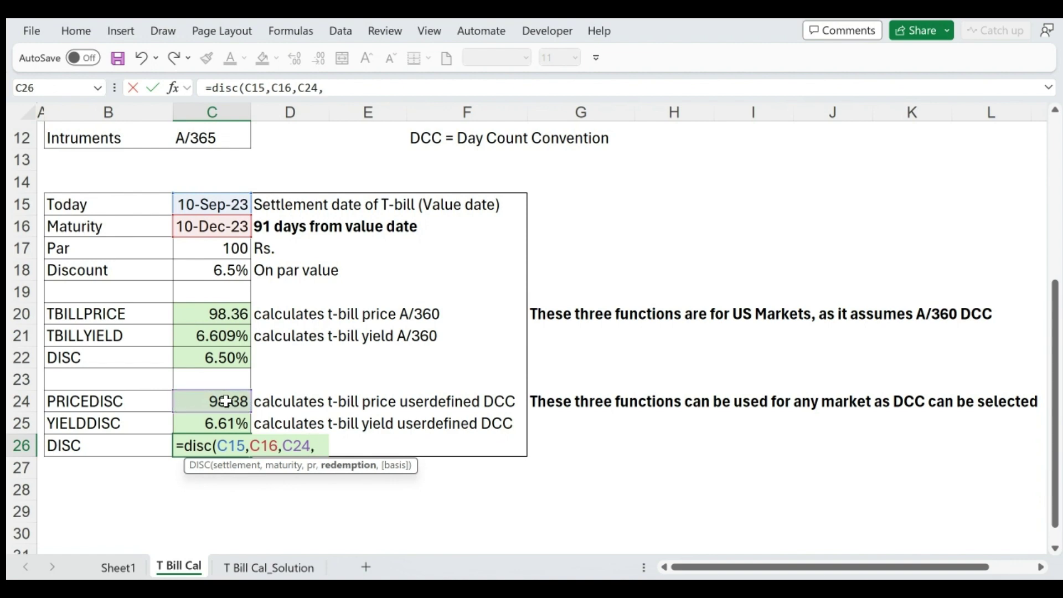
pyautogui.click(237, 245)
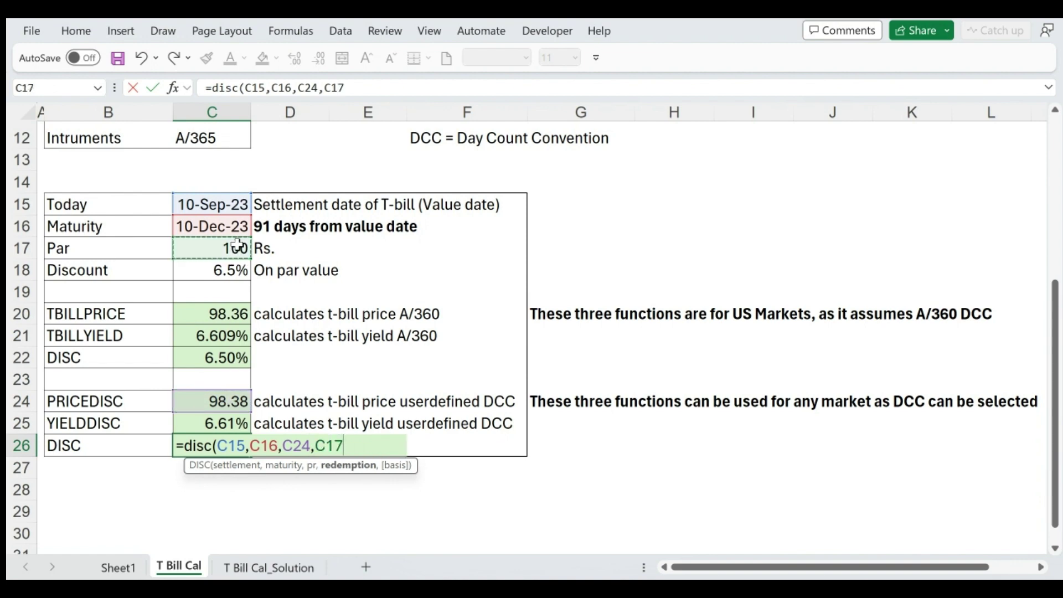
pyautogui.write(',')
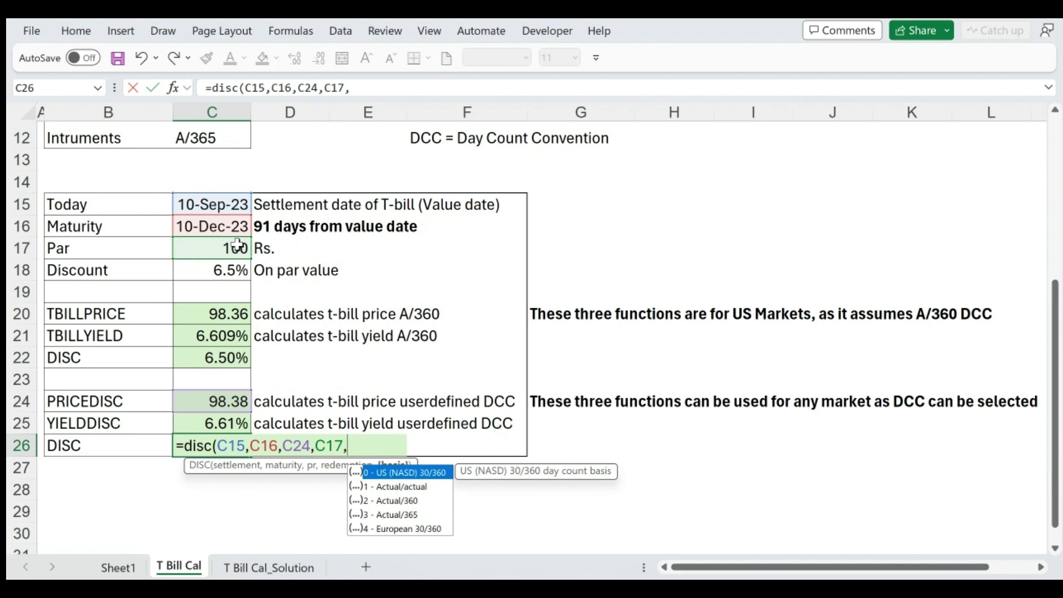
pyautogui.write('3)')
pyautogui.press('Return')
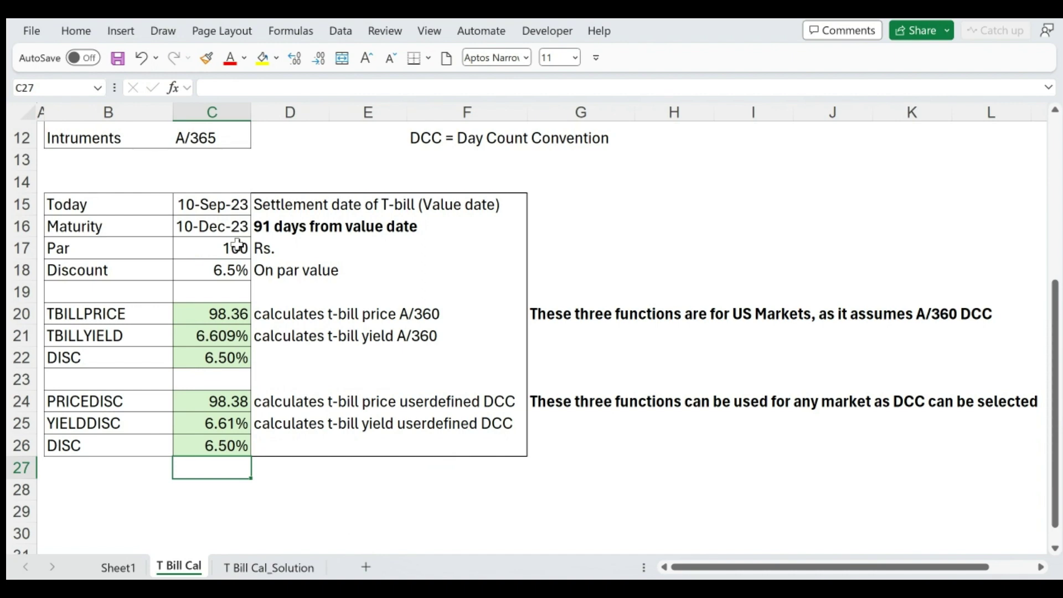
# - Bold the function labels in B24:B26 and add the bold note "Useful for any deep discount security" in B27
pyautogui.moveTo(114, 401); pyautogui.dragTo(135, 445)
pyautogui.hotkey('ctrl', 'b')
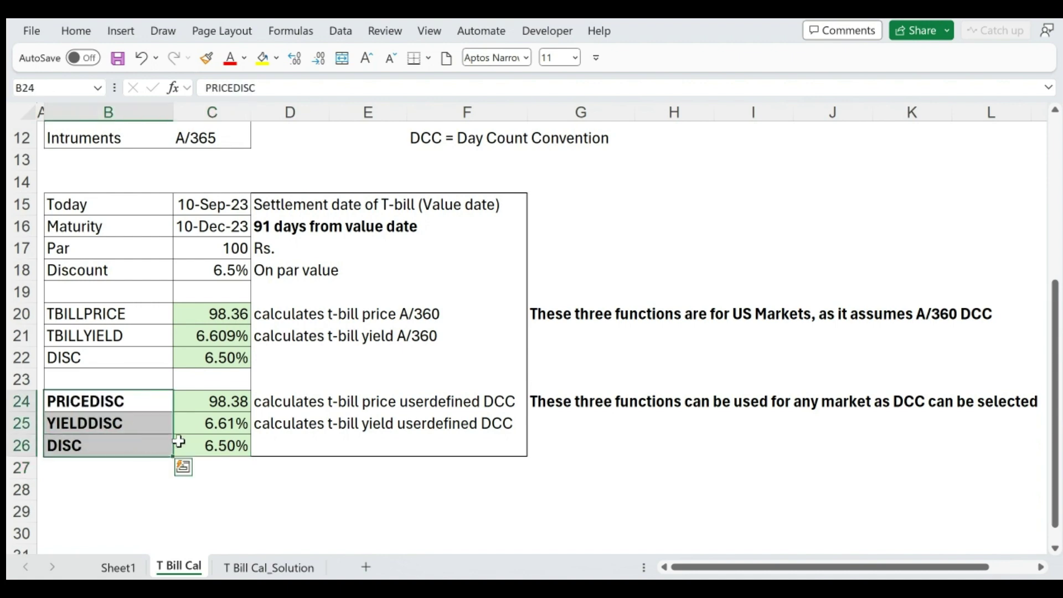
pyautogui.press('Down')
pyautogui.press('Down')
pyautogui.press('Down')
pyautogui.write('Usef')
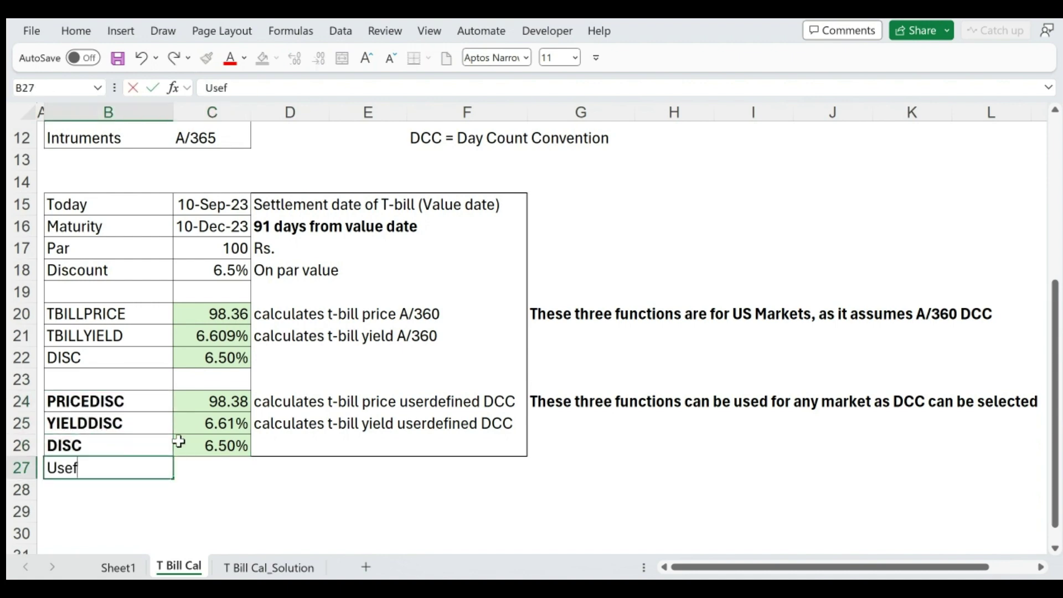
pyautogui.write('ul for any d')
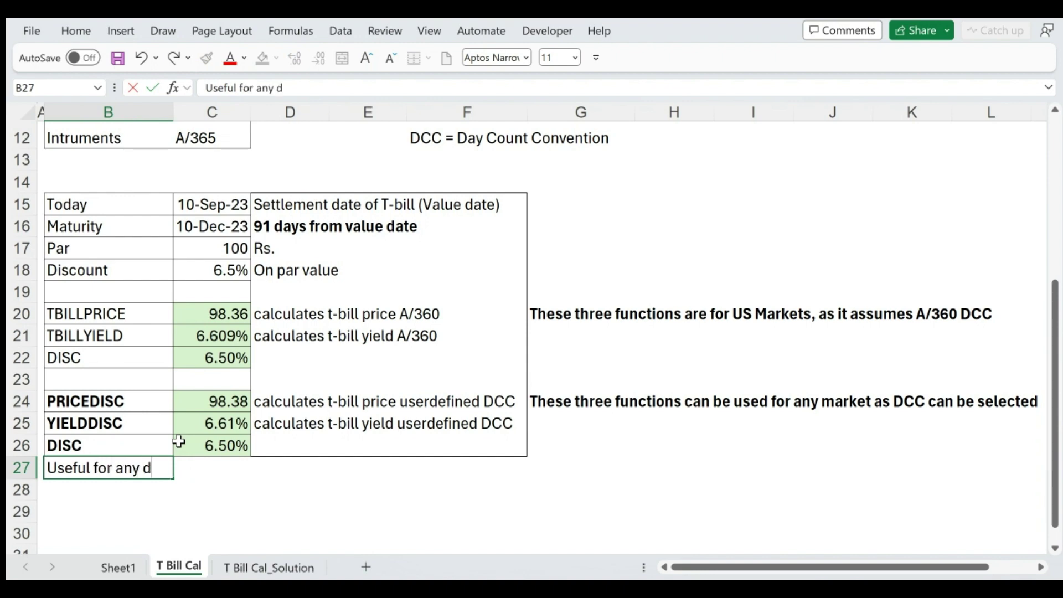
pyautogui.write('eep discount security')
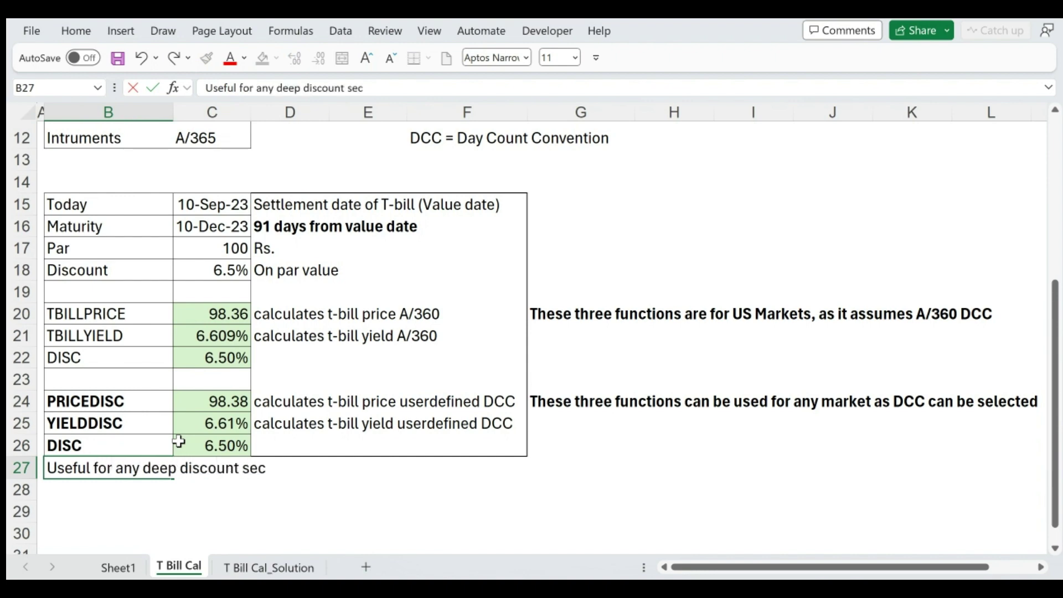
pyautogui.press('Return')
pyautogui.press('Up')
pyautogui.hotkey('ctrl', 'b')
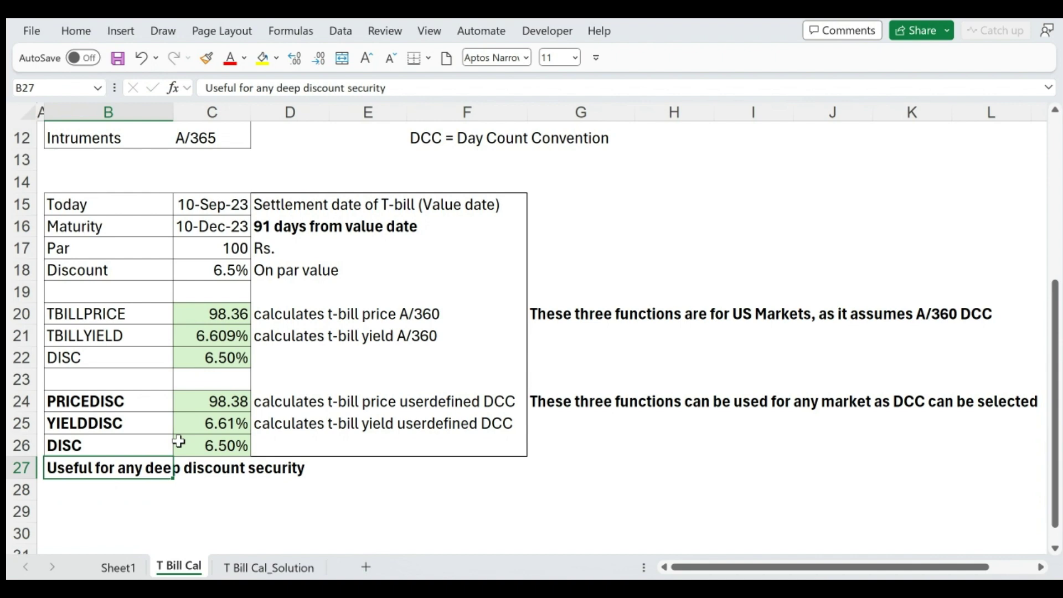
# - Enter the list of applicable instruments "T-bill, CMB, CP, CD, ZCB" in B28 and make it bold
pyautogui.press('Down')
pyautogui.write('T-bil')
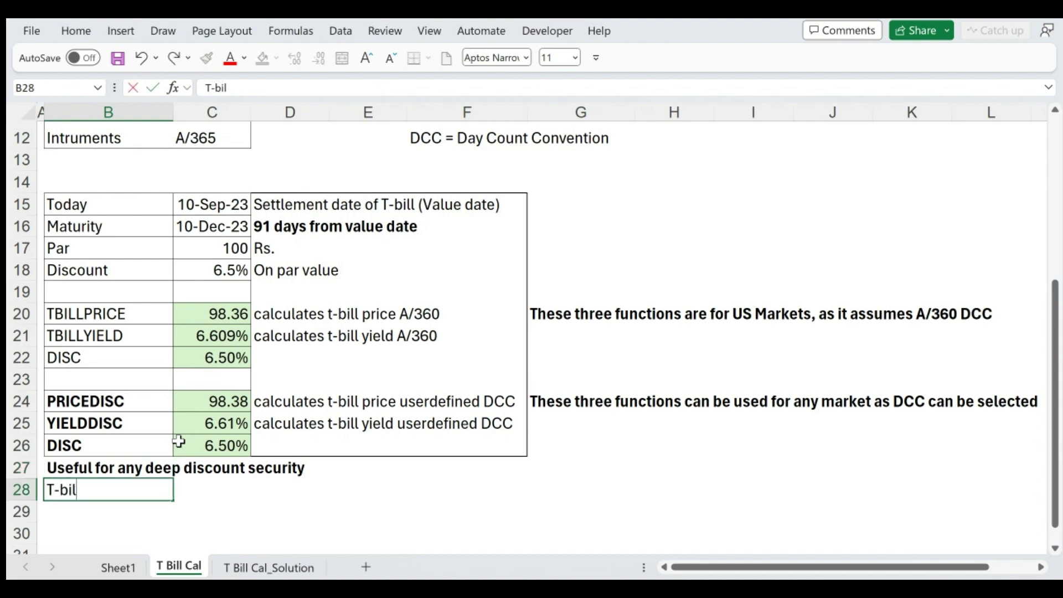
pyautogui.write('l, CMB,')
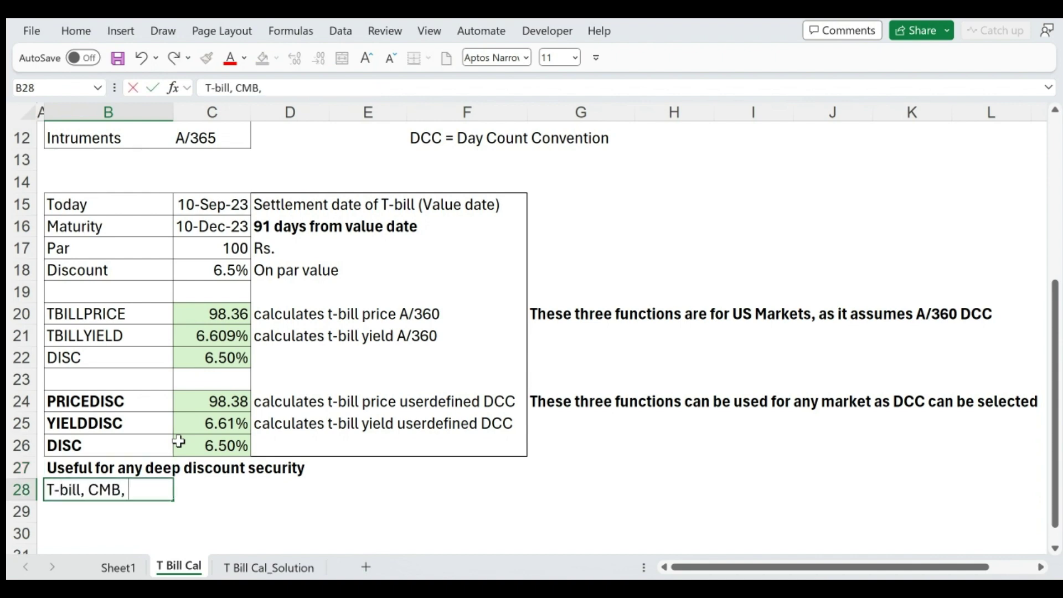
pyautogui.write(' CP, CD, ZCB')
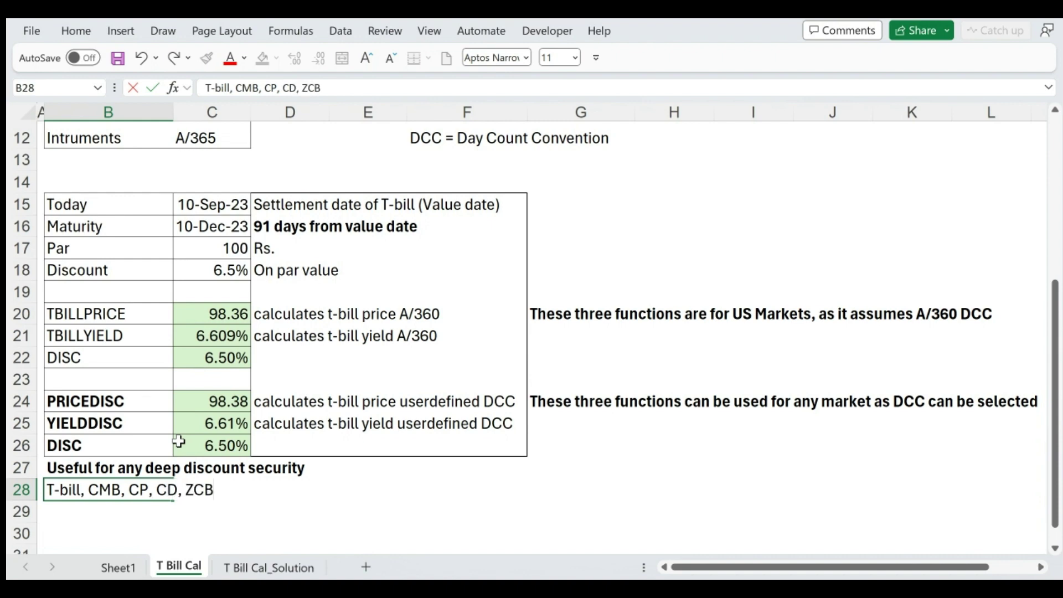
pyautogui.press('Return')
pyautogui.press('Up')
pyautogui.hotkey('ctrl', 'b')
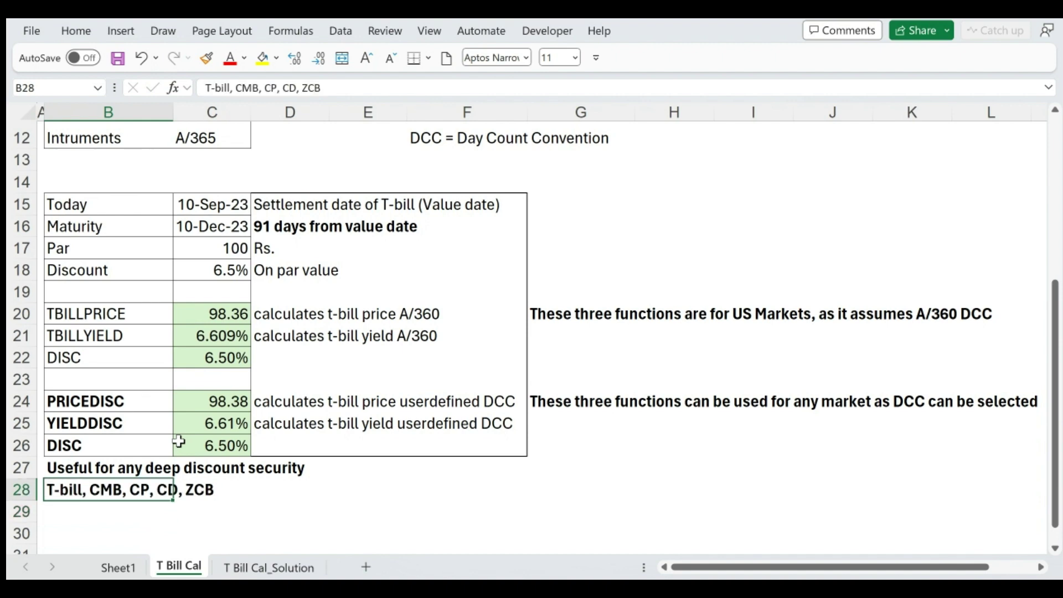
pyautogui.press('Up')
pyautogui.hotkey('shift', 'Down')
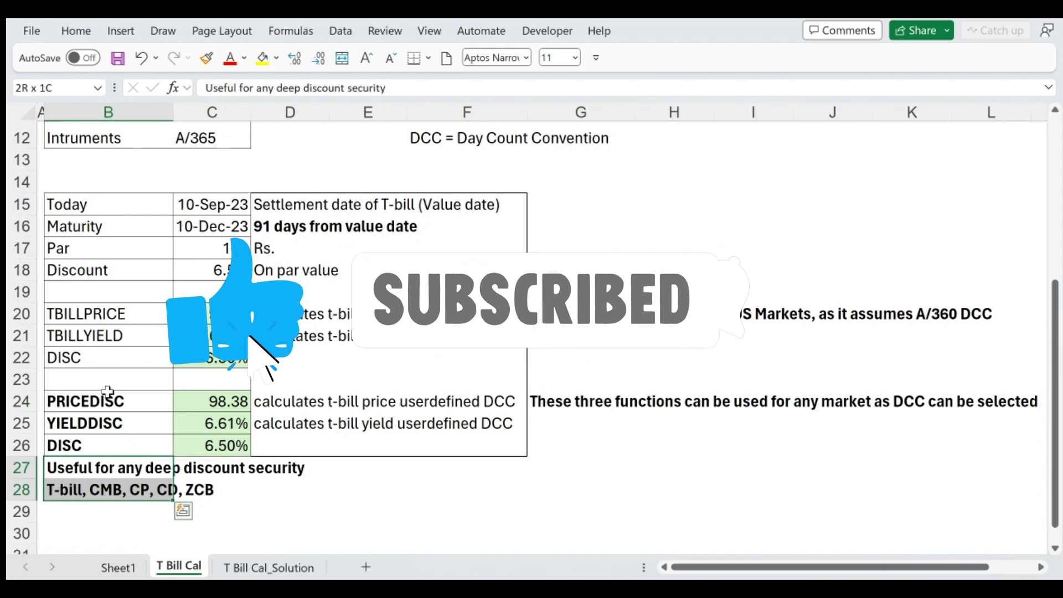
pyautogui.moveTo(132, 404); pyautogui.dragTo(135, 443)
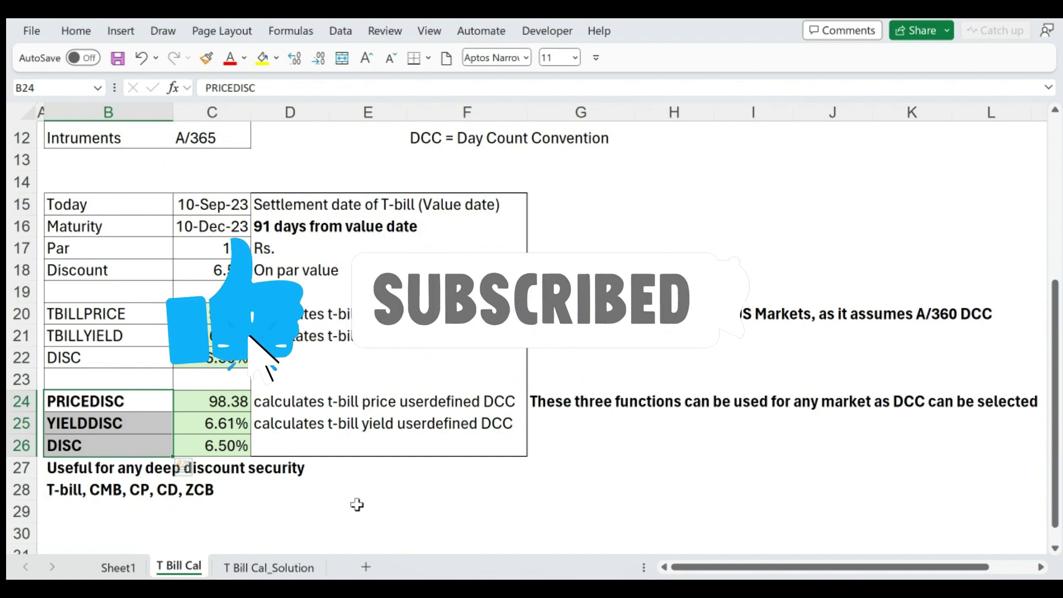
pyautogui.scroll(3, 210, 531)
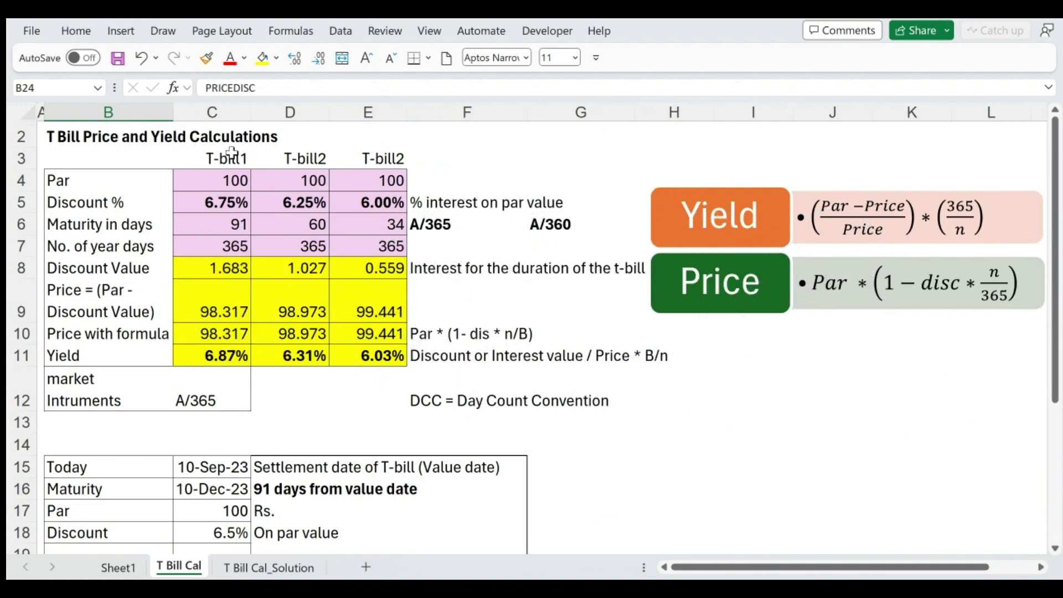
pyautogui.scroll(-3, 275, 306)
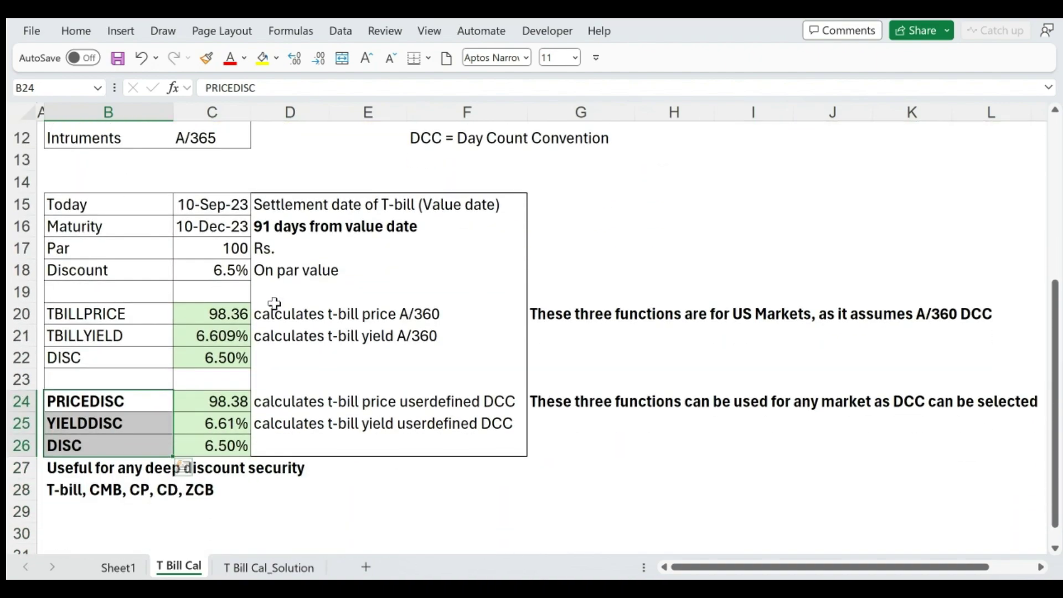